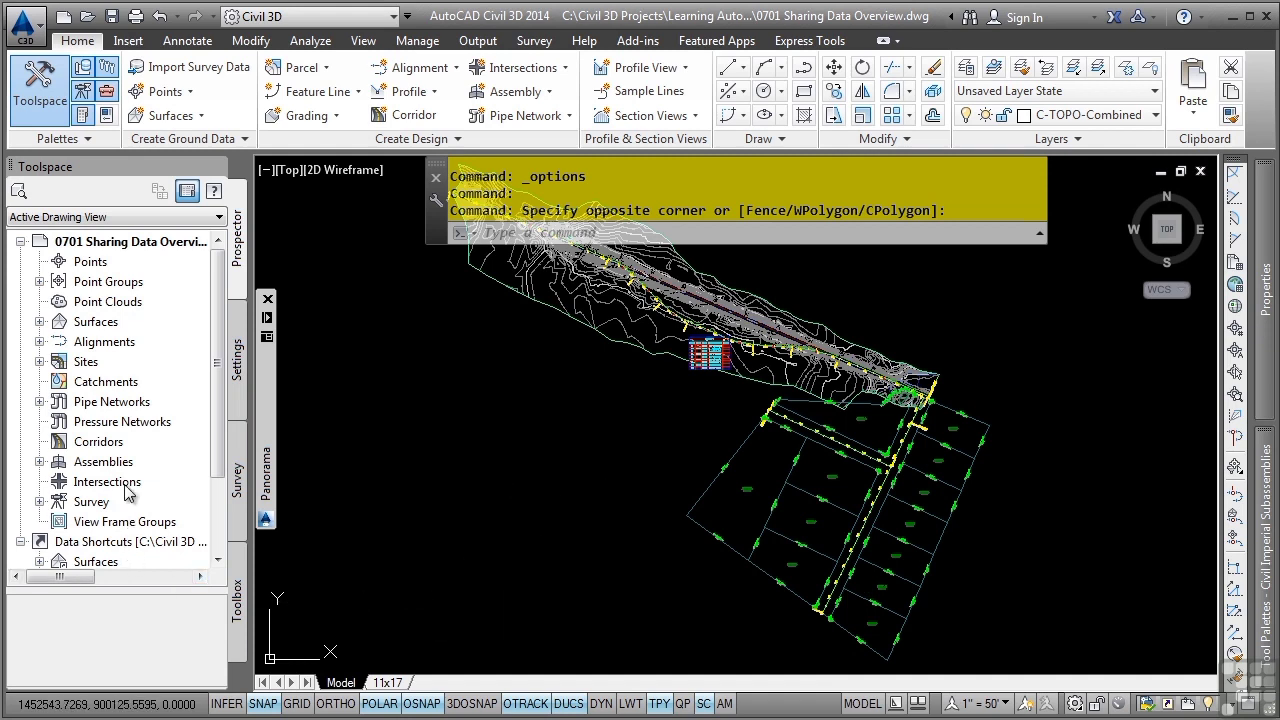
- Expand the Surfaces, Alignments and Centerline Alignments shortcuts under Data Shortcuts to review the shared objects
scroll(72, 425, "down", 2)
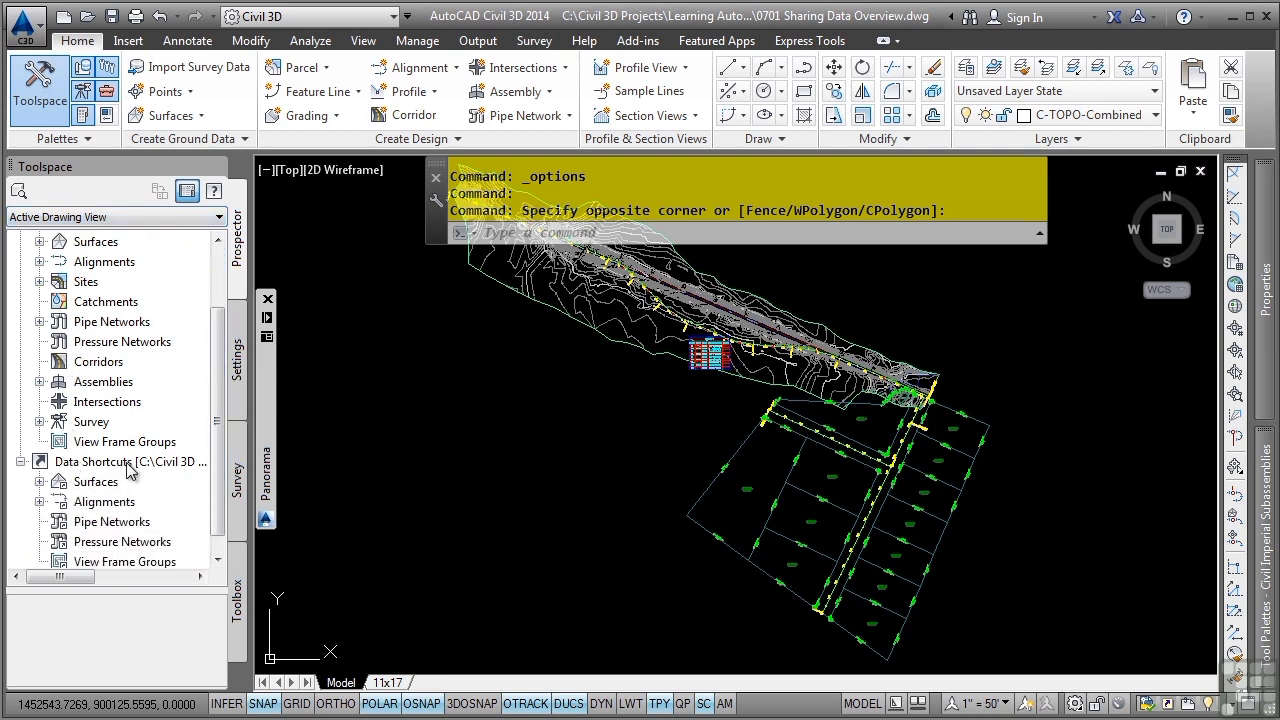
scroll(128, 470, "down", 1)
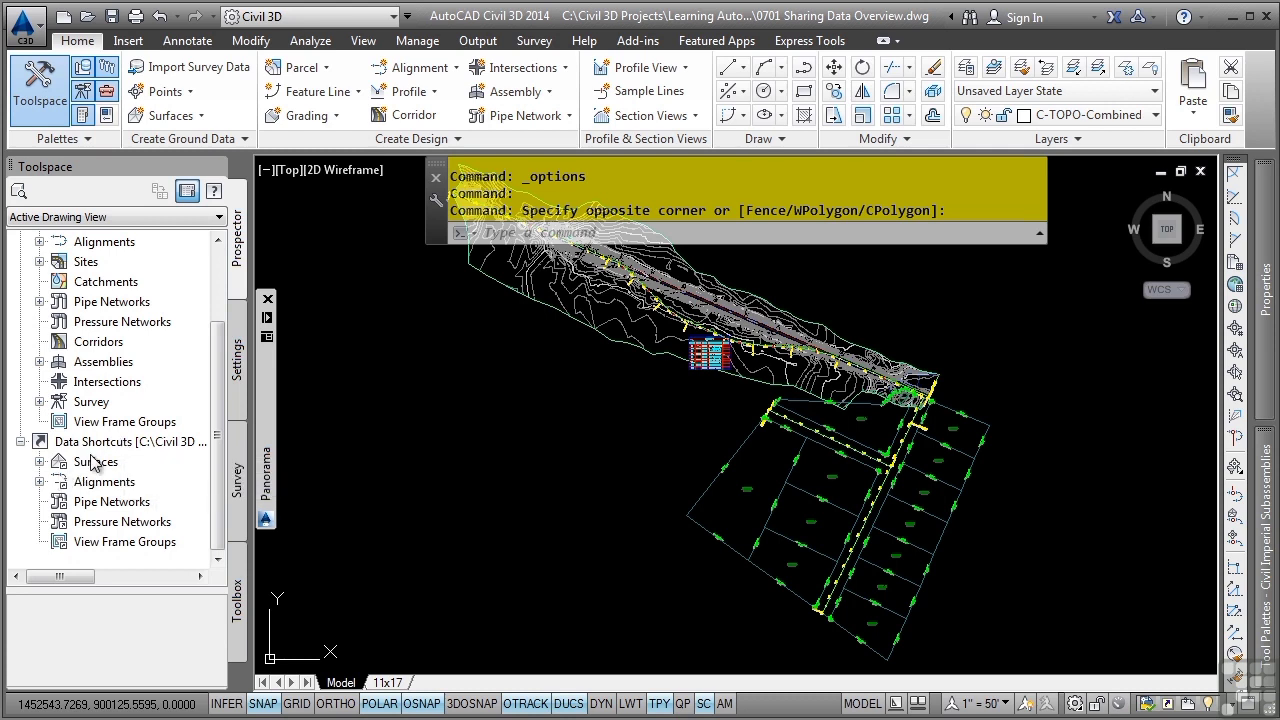
left_click(40, 462)
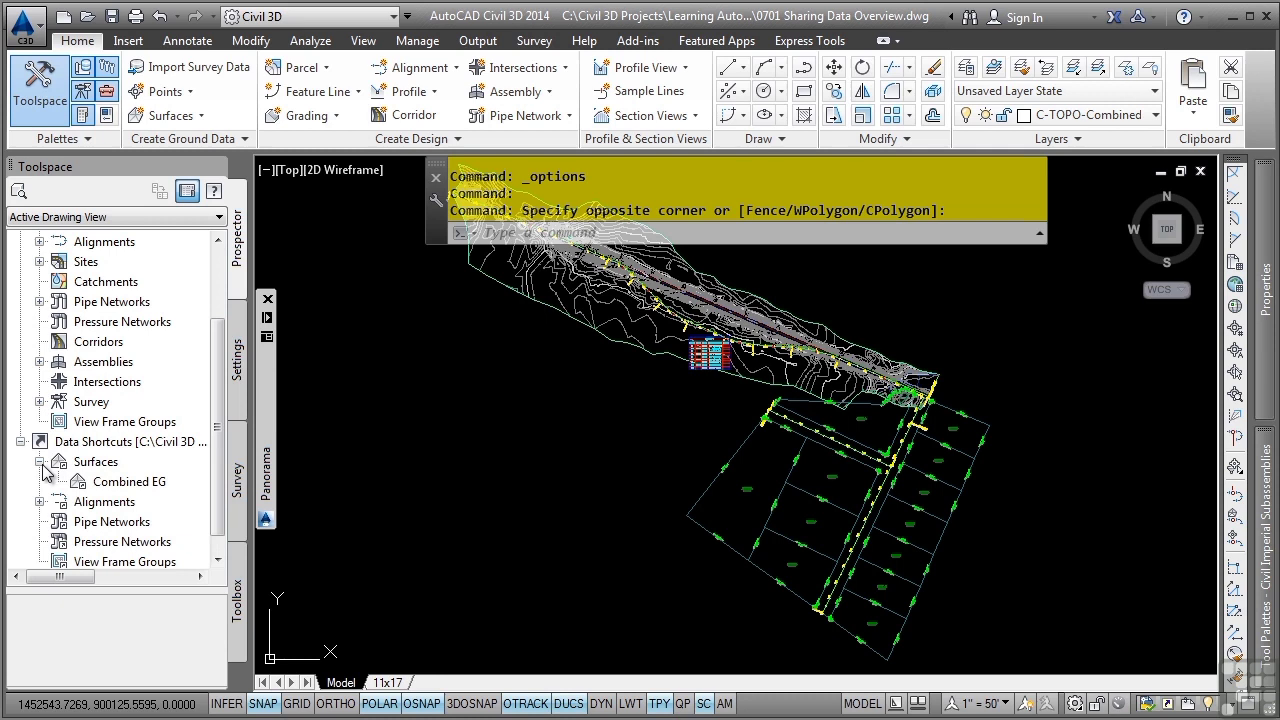
left_click(40, 502)
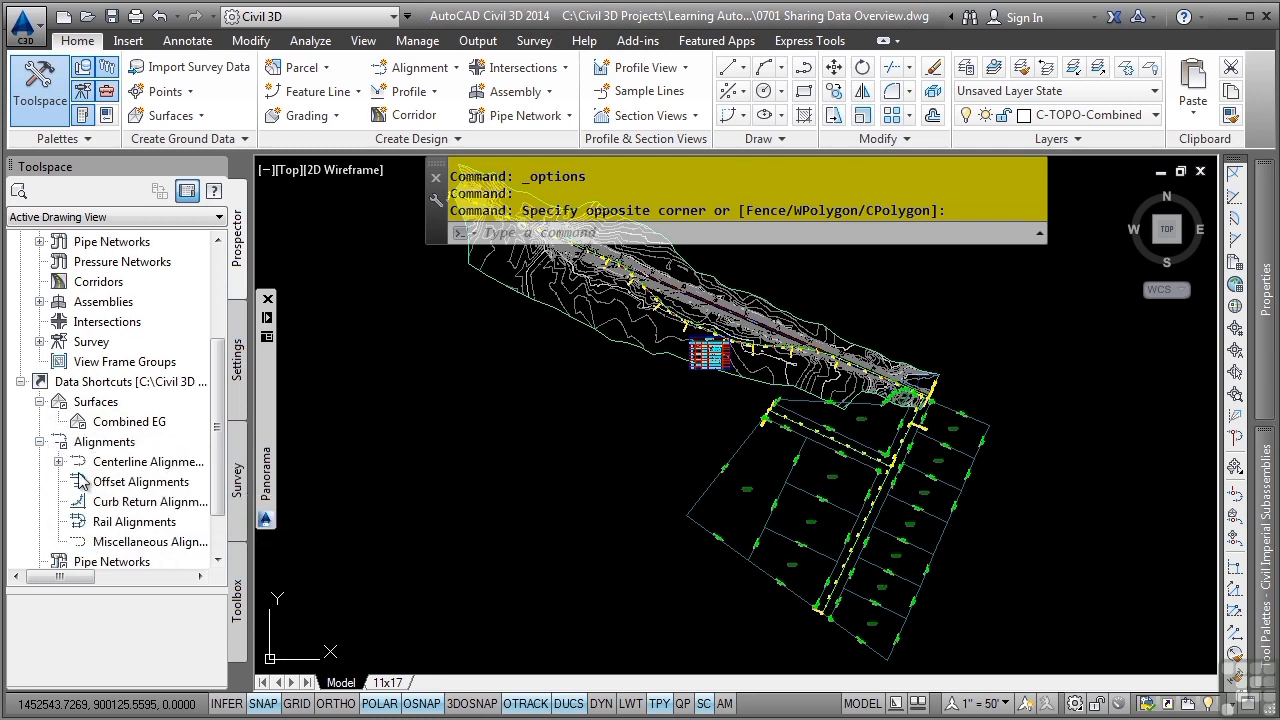
left_click(58, 462)
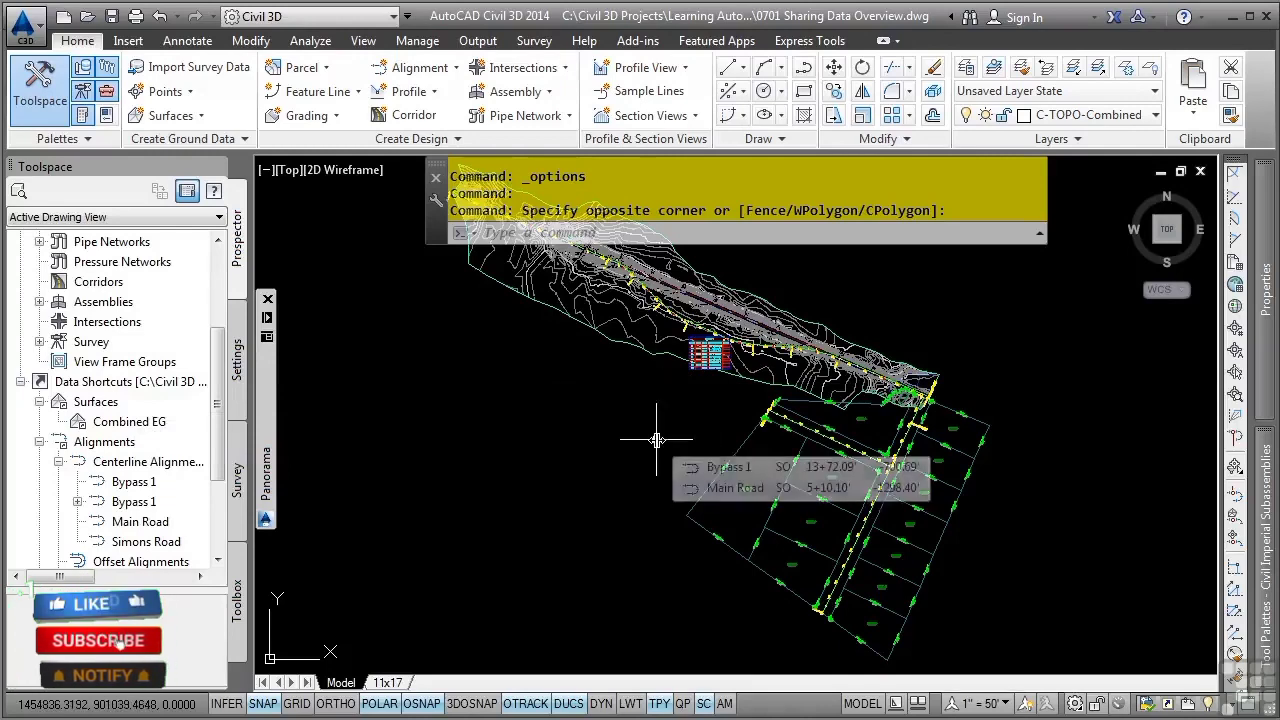
- Select the surface contours in the drawing, list the drawing's own Surfaces collection, and clear the selection
middle_click_drag(656, 440, 601, 592)
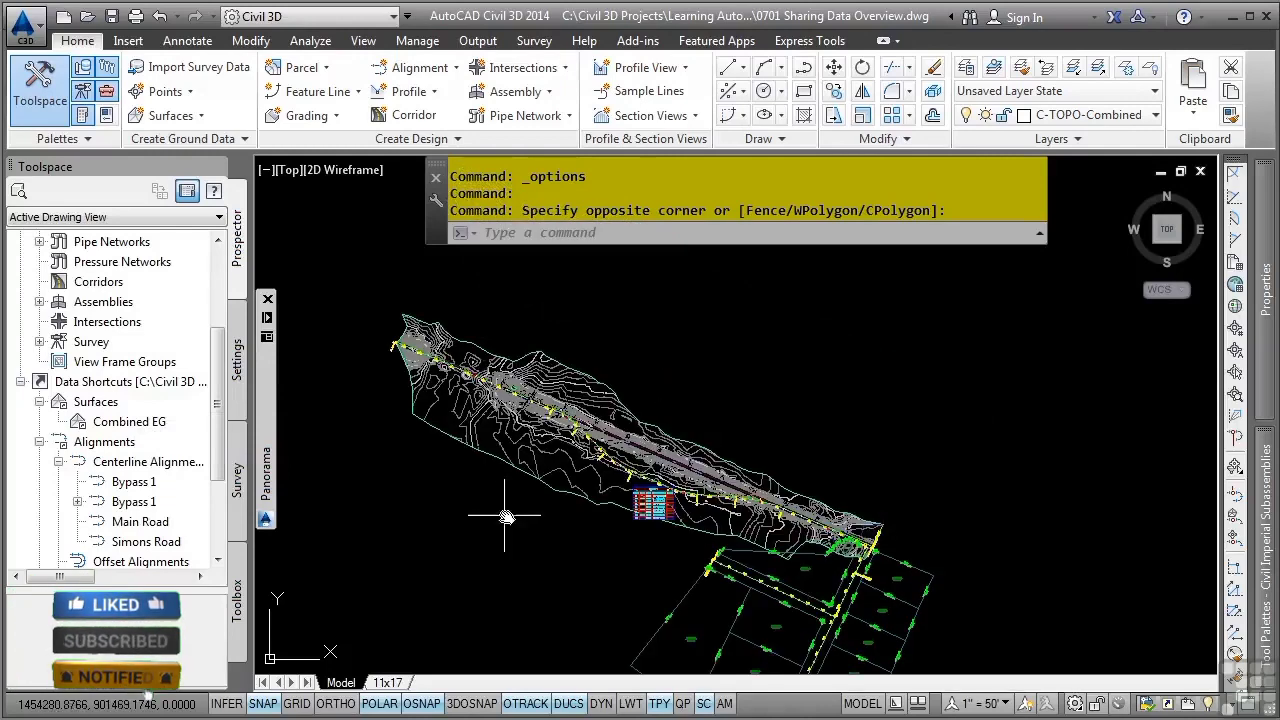
scroll(510, 515, "up", 5)
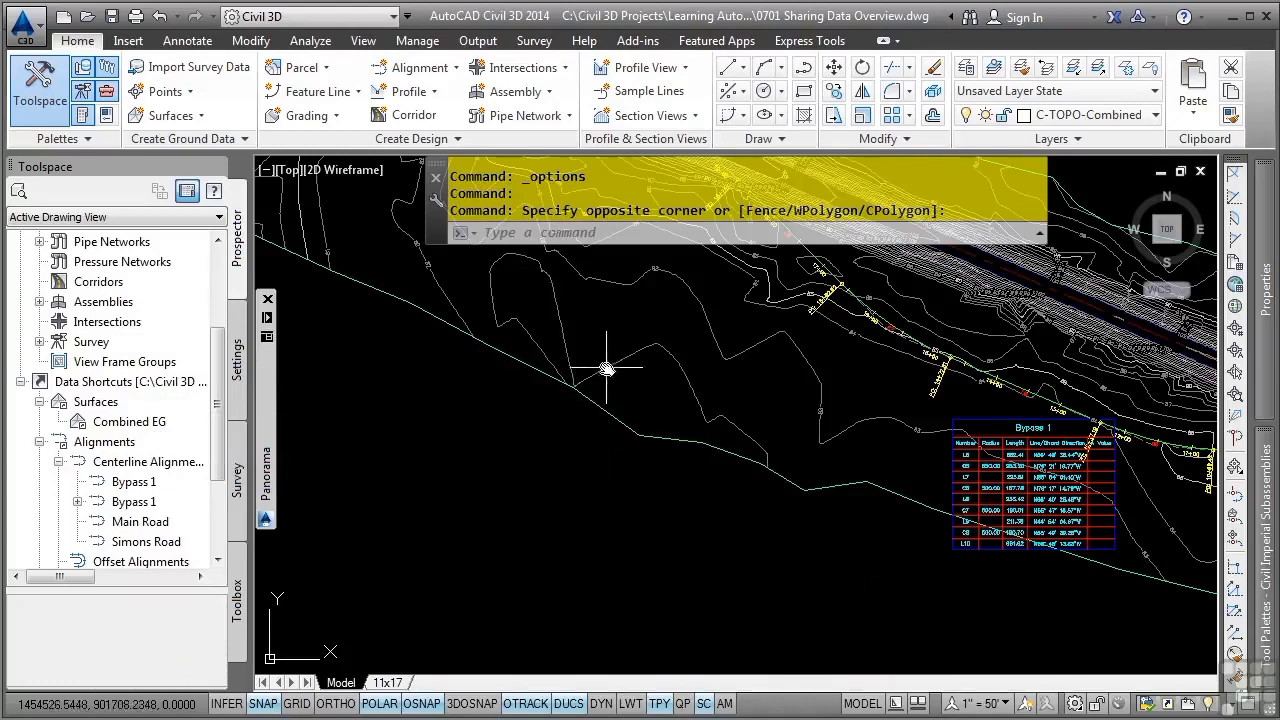
key("Escape")
key("Escape")
left_click(565, 323)
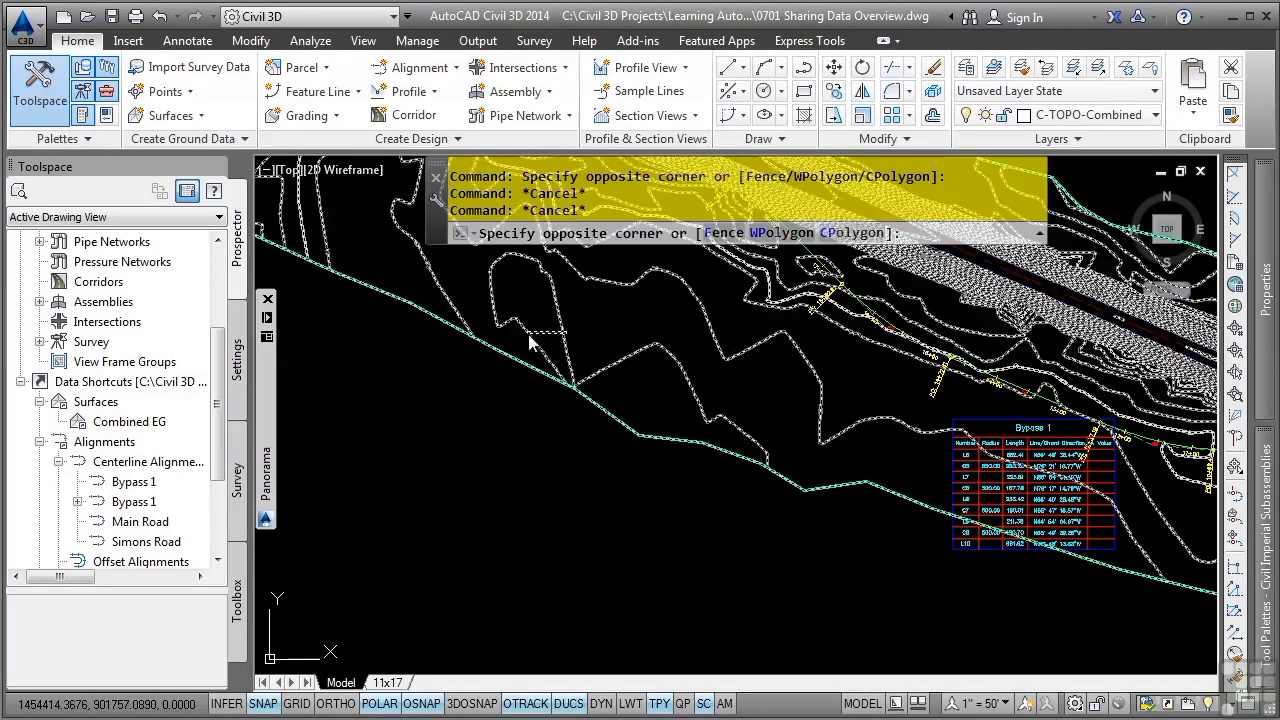
left_click(537, 323)
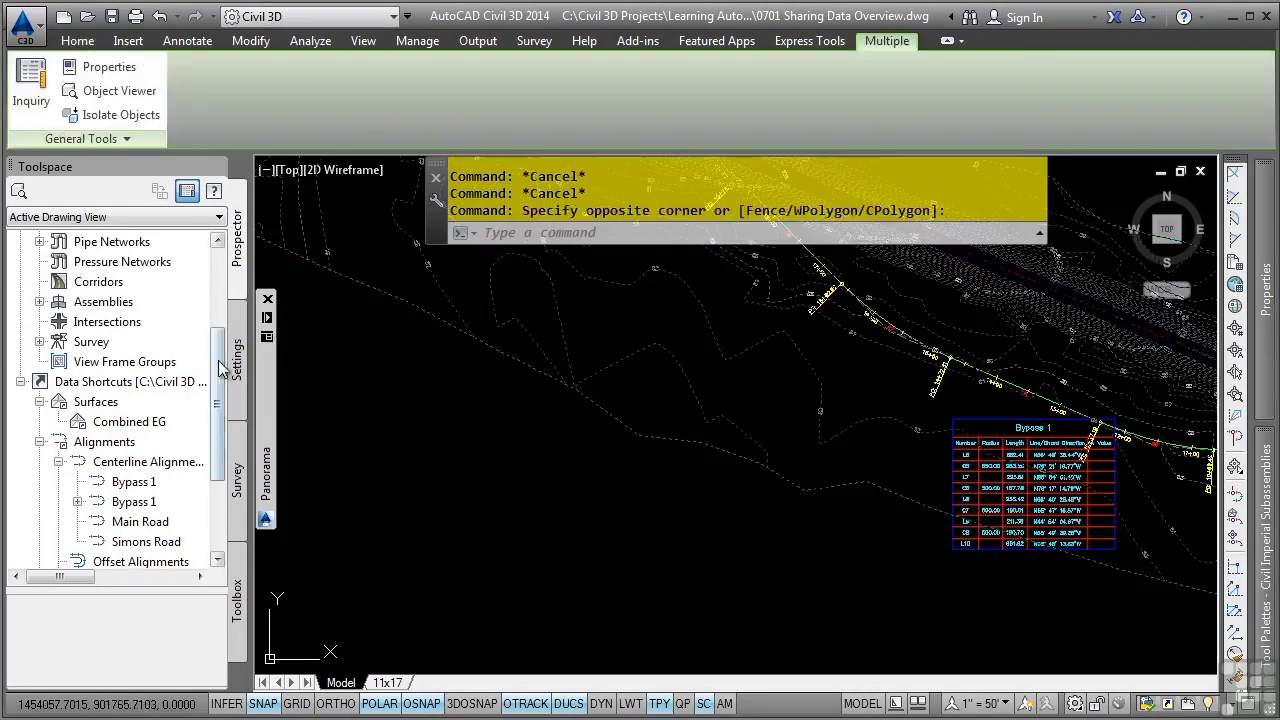
left_click_drag(219, 352, 221, 250)
left_click(39, 321)
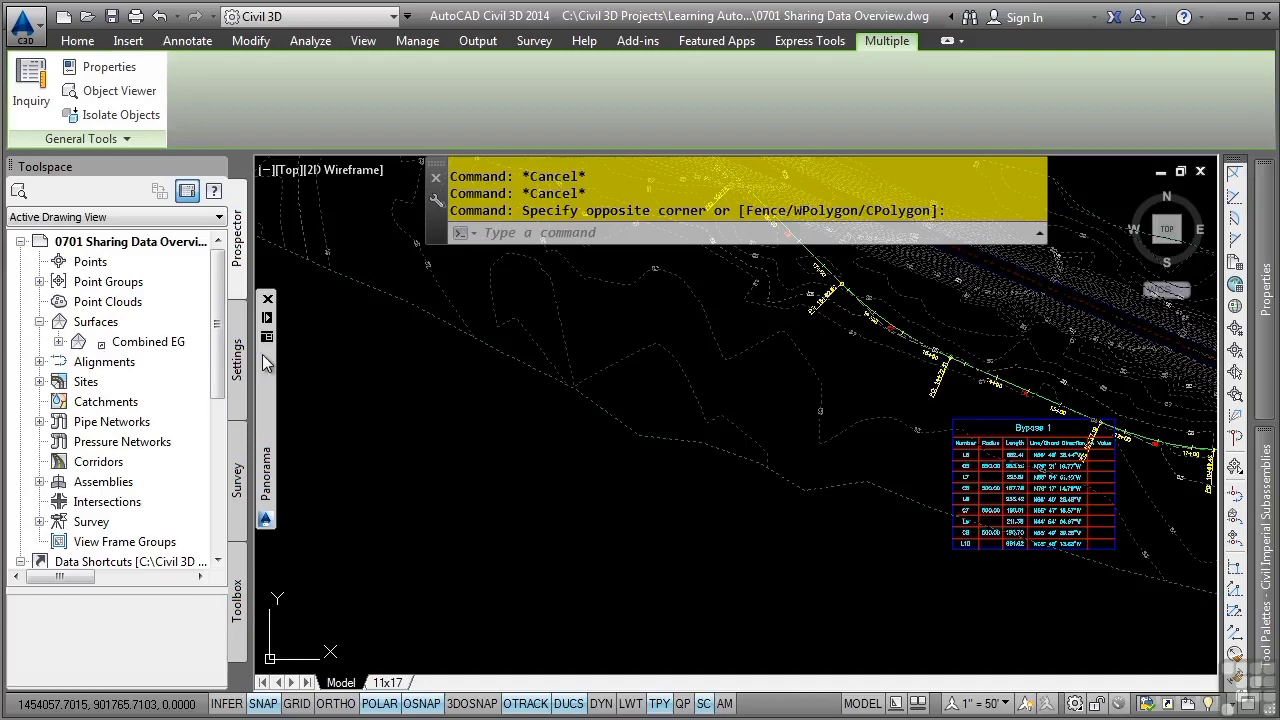
key("Escape")
- Inspect the surface contours along the road and select the Bypass 1 alignment between stations 15+00 and 16+00
scroll(520, 450, "up", 4)
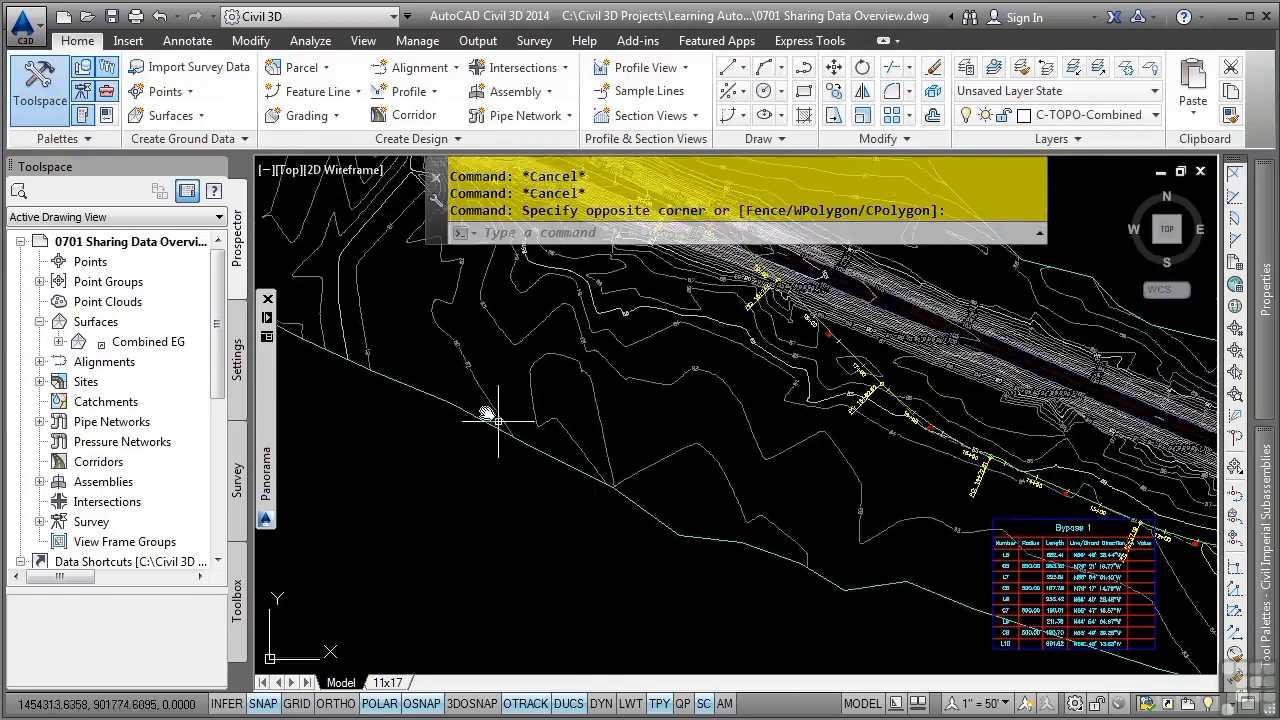
scroll(497, 420, "up", 3)
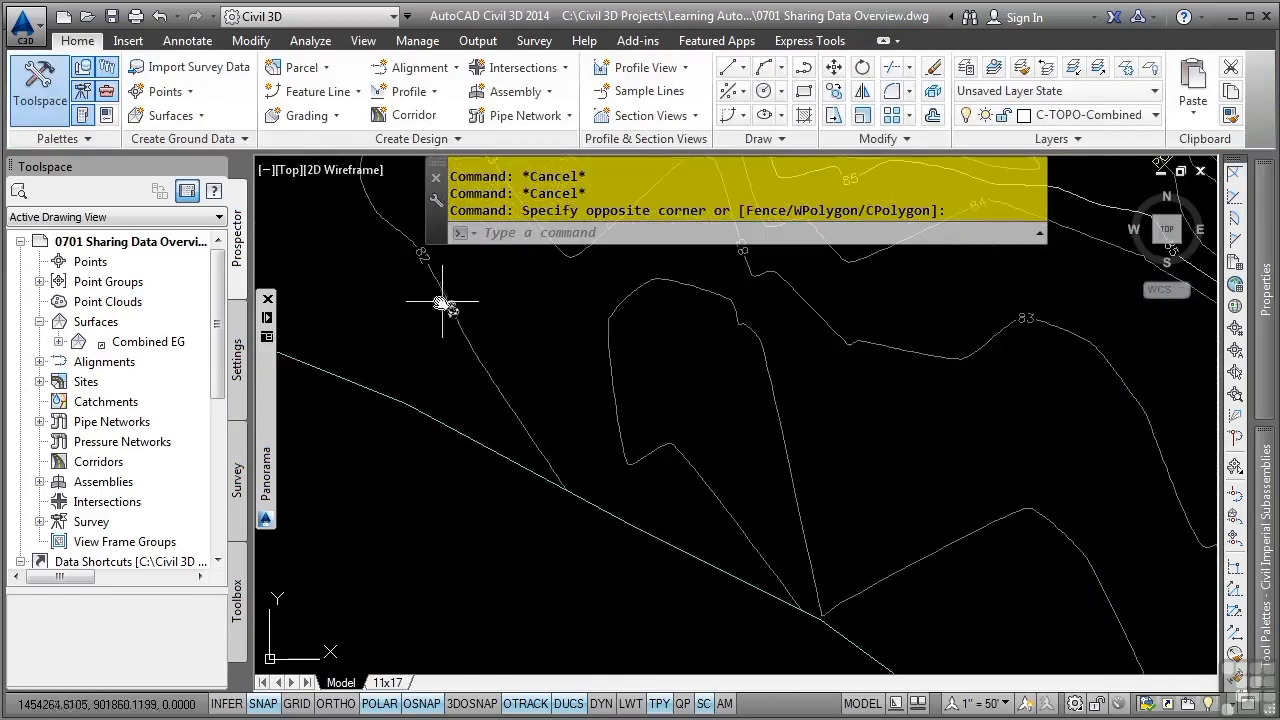
scroll(880, 380, "down", 3)
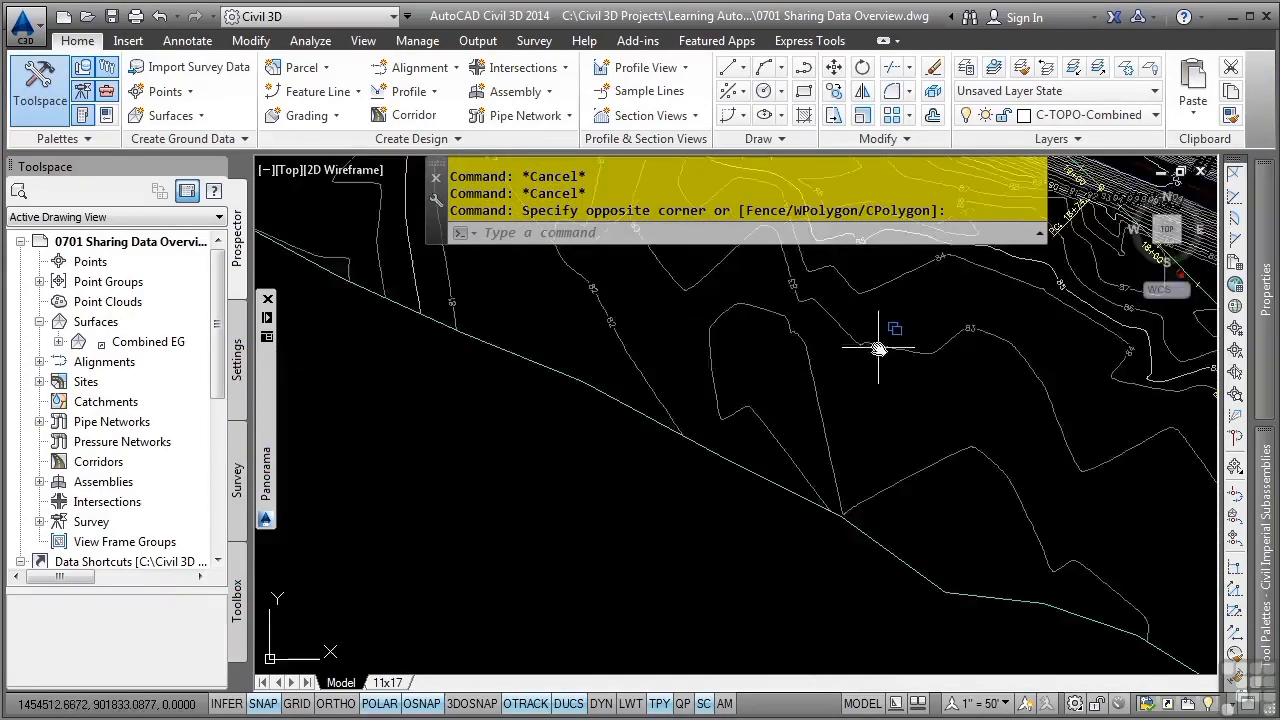
middle_click_drag(886, 349, 664, 551)
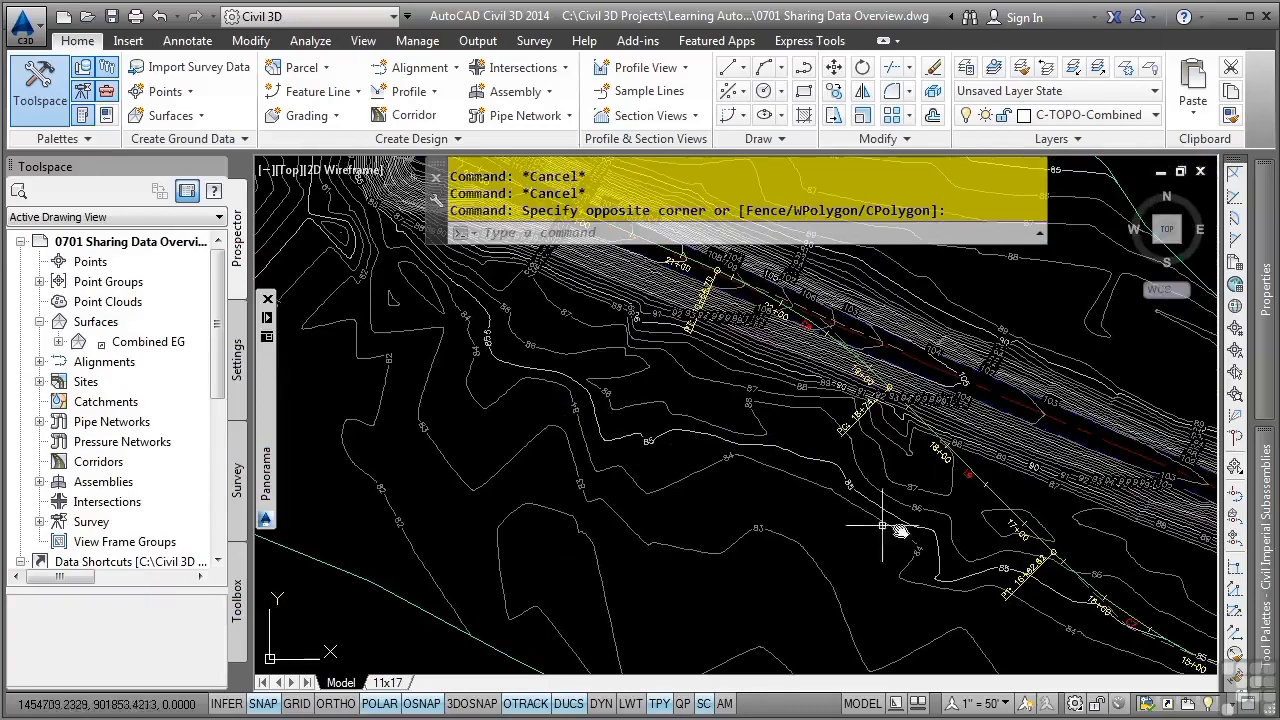
middle_click_drag(1020, 585, 450, 419)
middle_click_drag(640, 540, 510, 456)
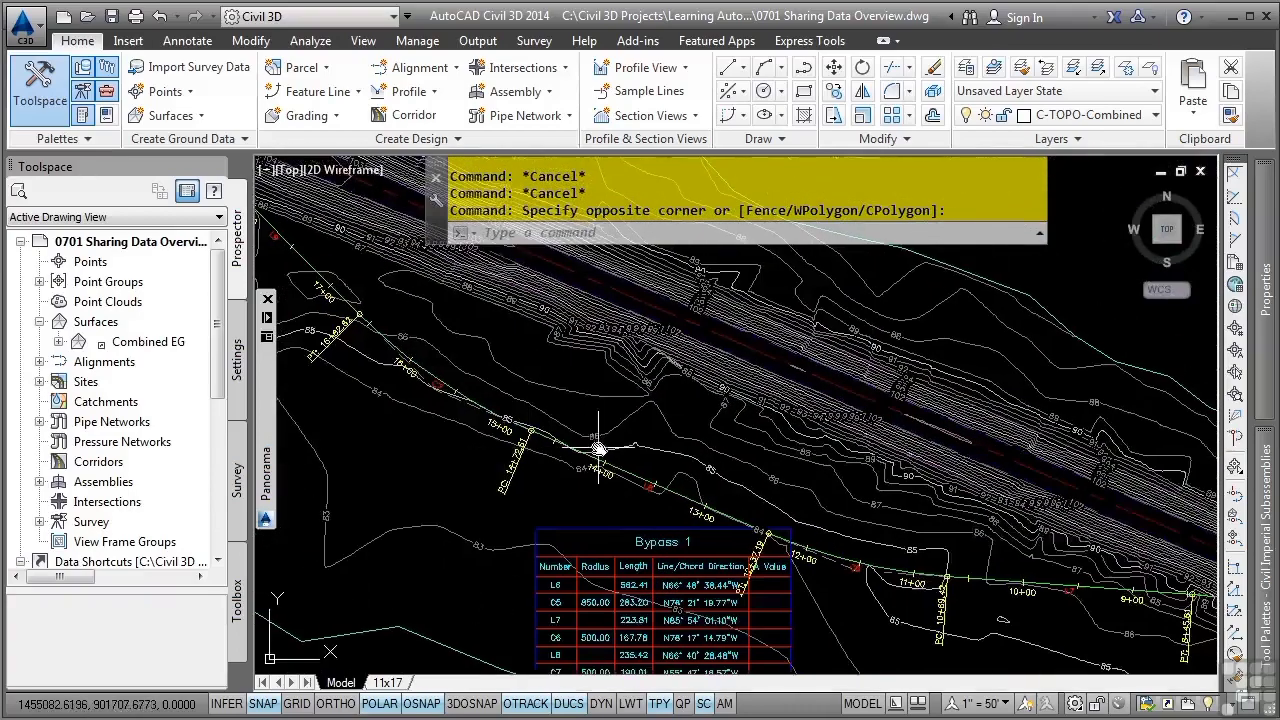
scroll(412, 366, "up", 4)
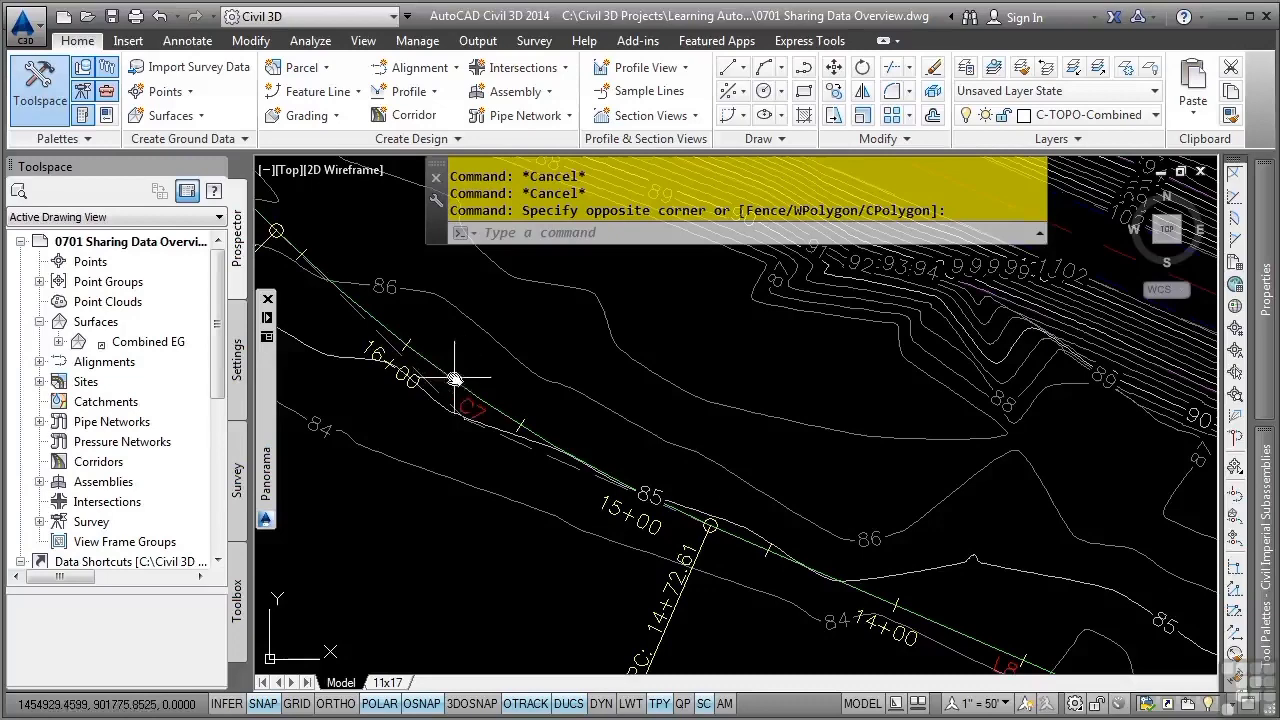
left_click(551, 416)
scroll(548, 466, "down", 4)
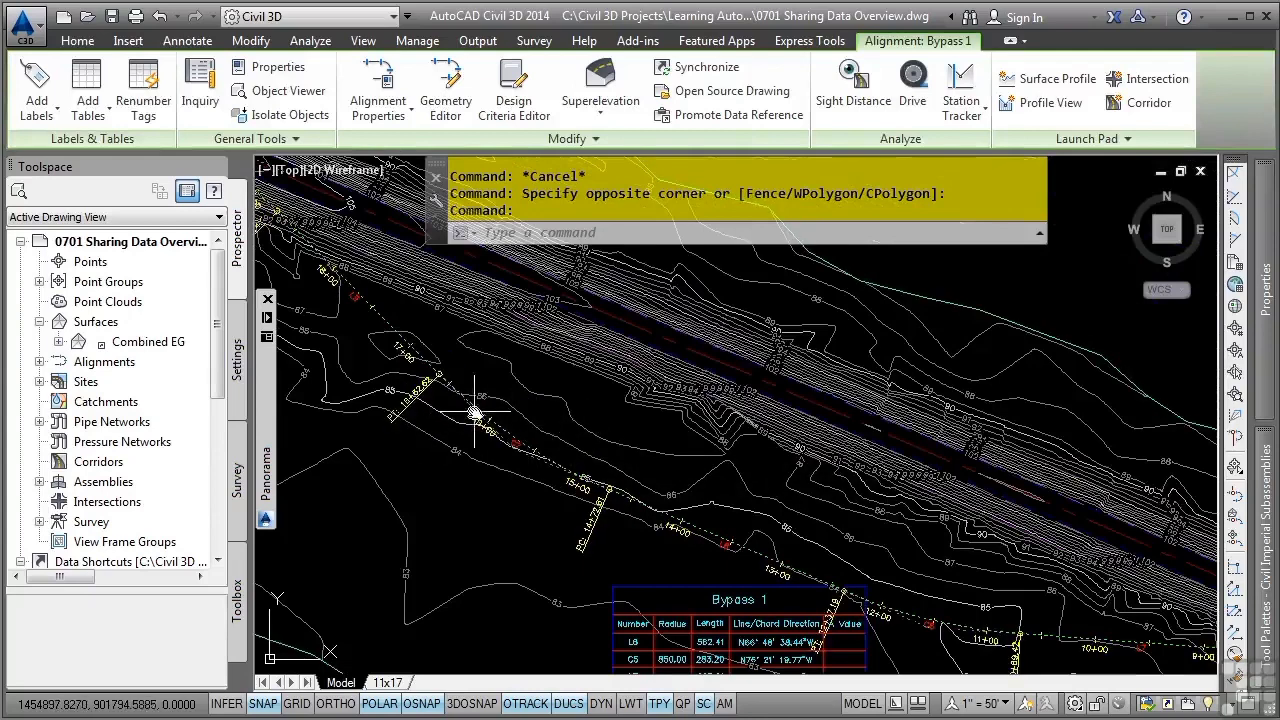
mouse_move(538, 430)
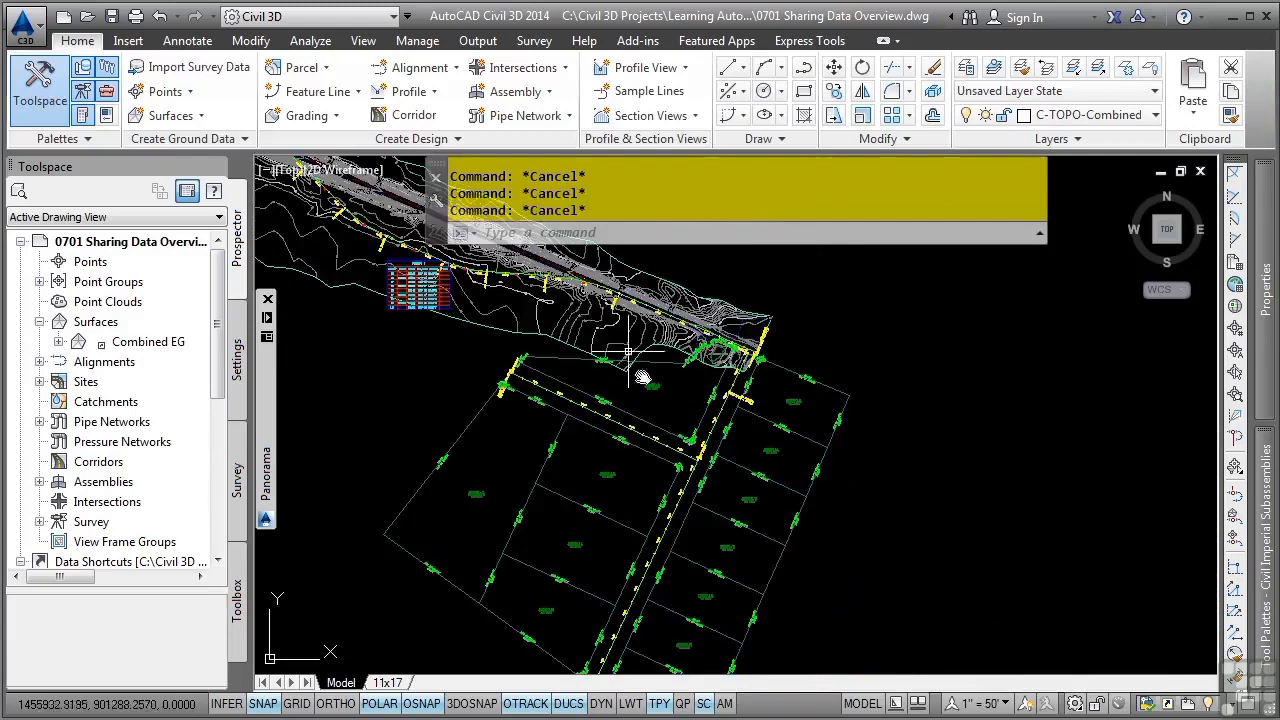
- Select the externally referenced property parcels and inspect the lot line beside the road between stations 4+00 and 7+00
scroll(727, 348, "up", 5)
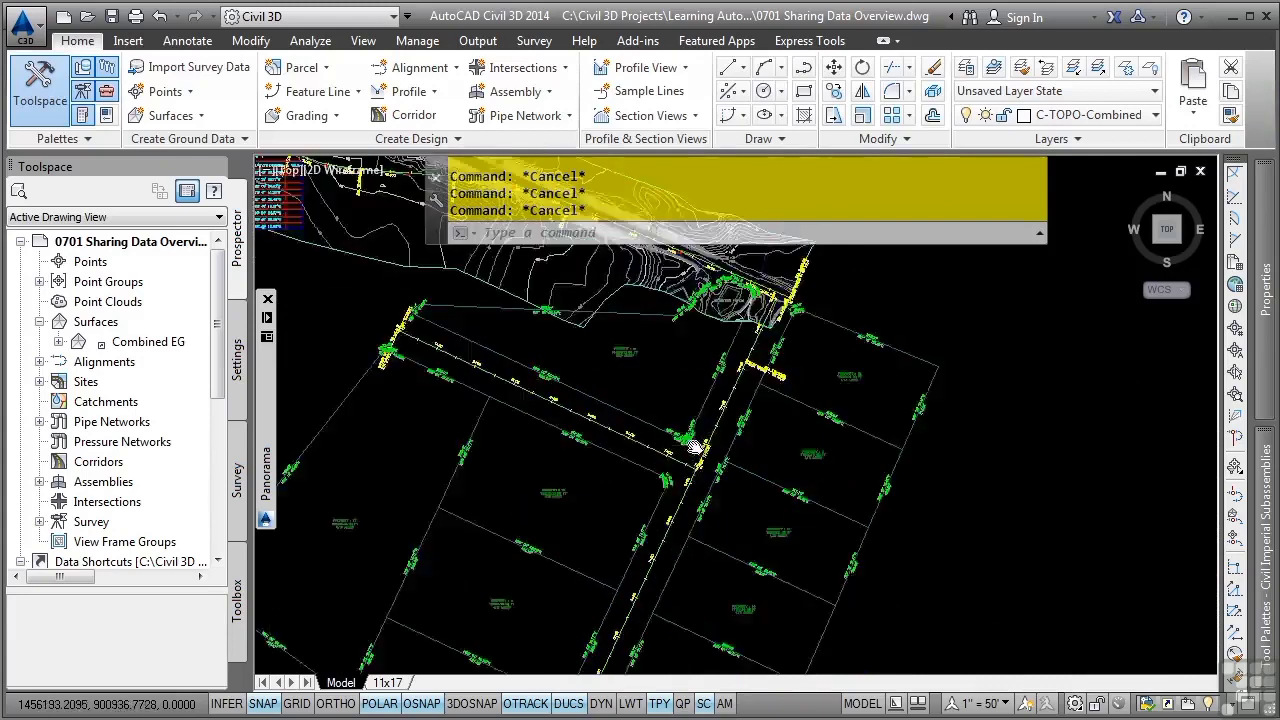
middle_click_drag(727, 348, 731, 343)
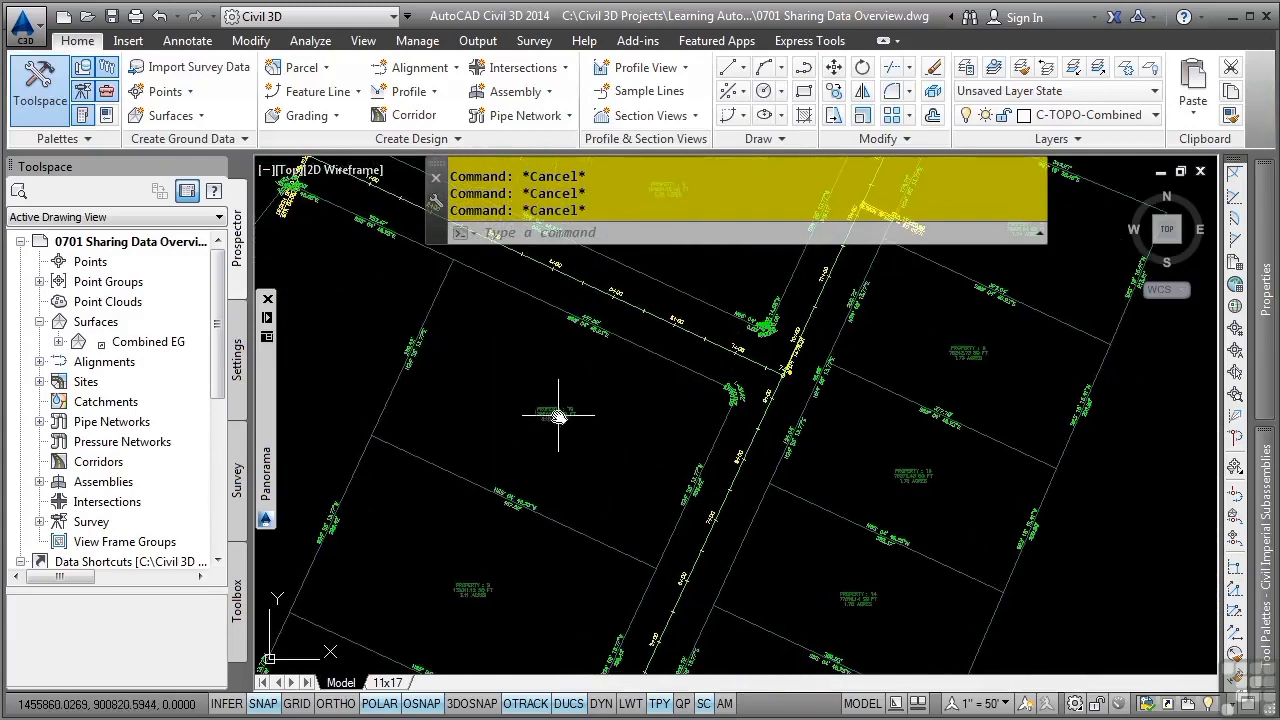
left_click(608, 436)
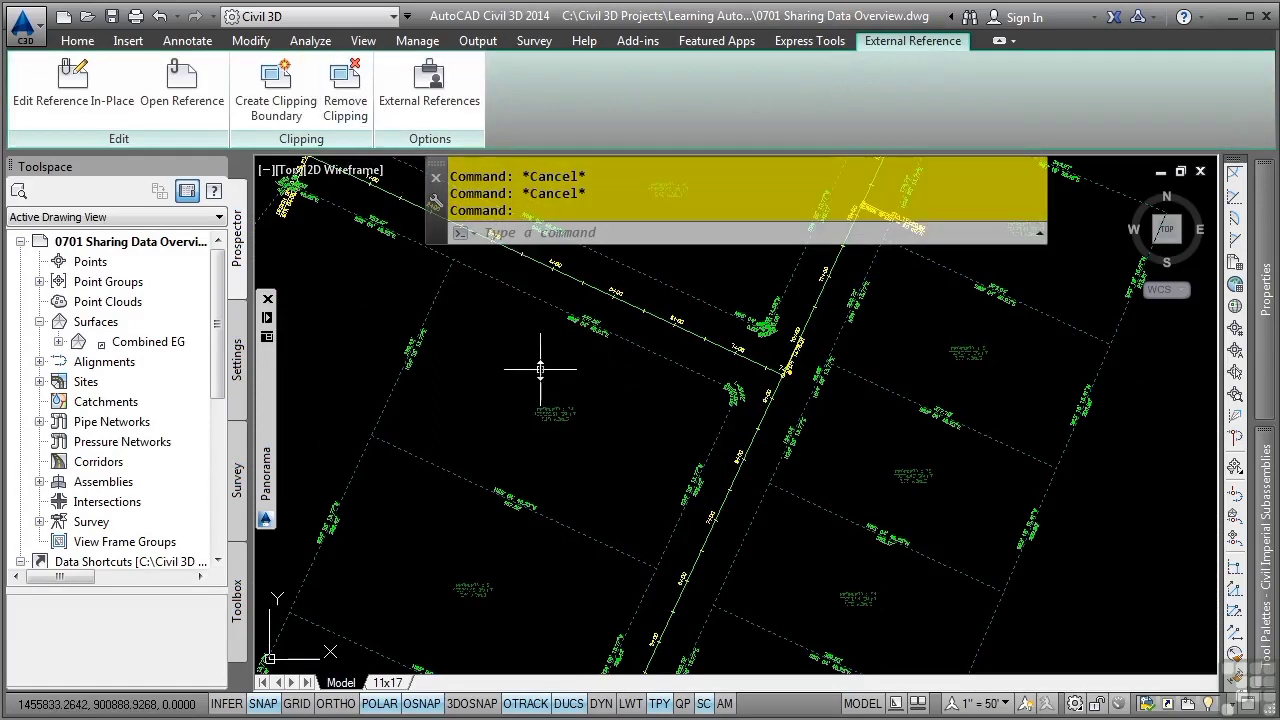
mouse_move(540, 369)
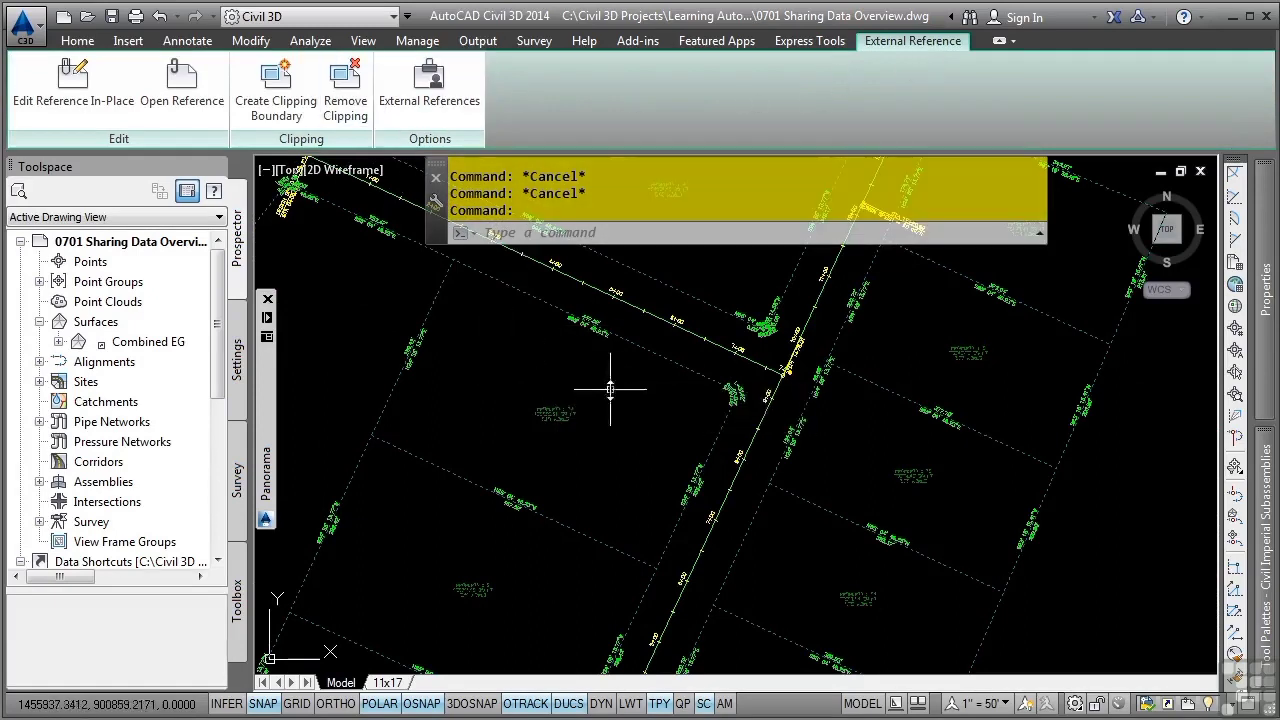
scroll(580, 400, "up", 3)
middle_click_drag(580, 354, 686, 545)
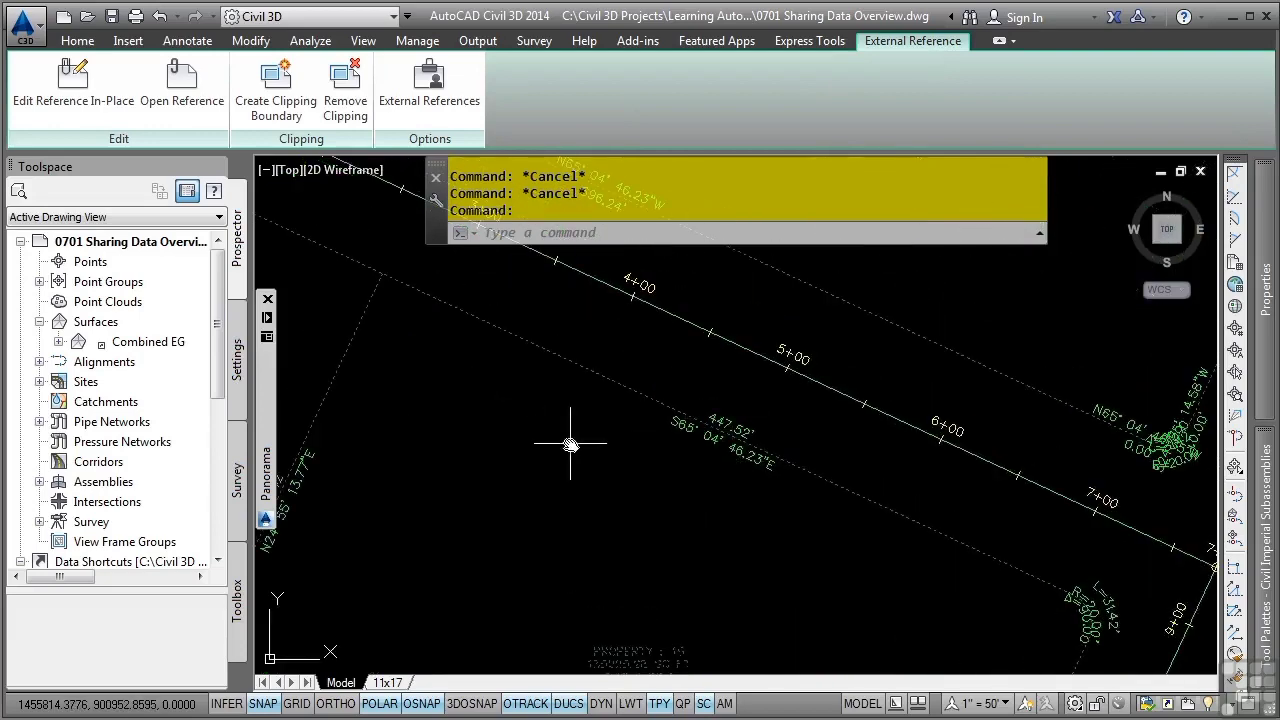
mouse_move(568, 444)
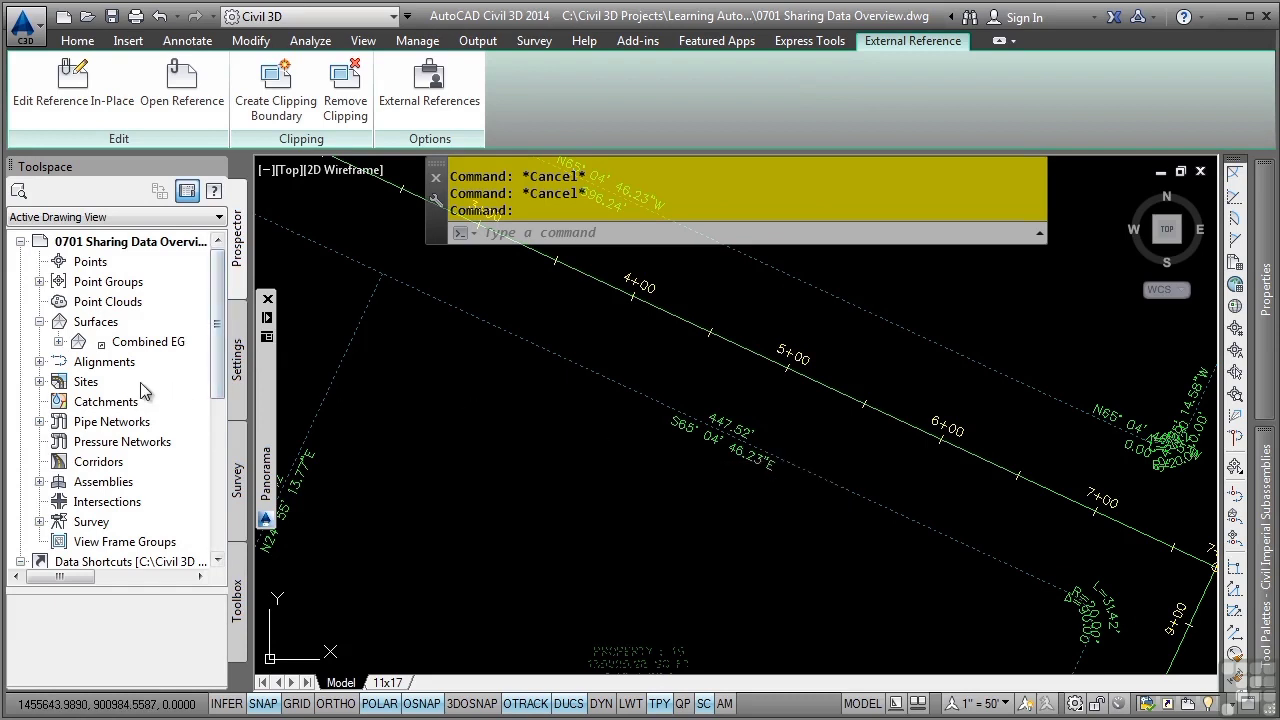
- Collapse the Surfaces and Alignments collections under Data Shortcuts to review which object types can be shared
scroll(143, 390, "down", 2)
scroll(143, 390, "down", 6)
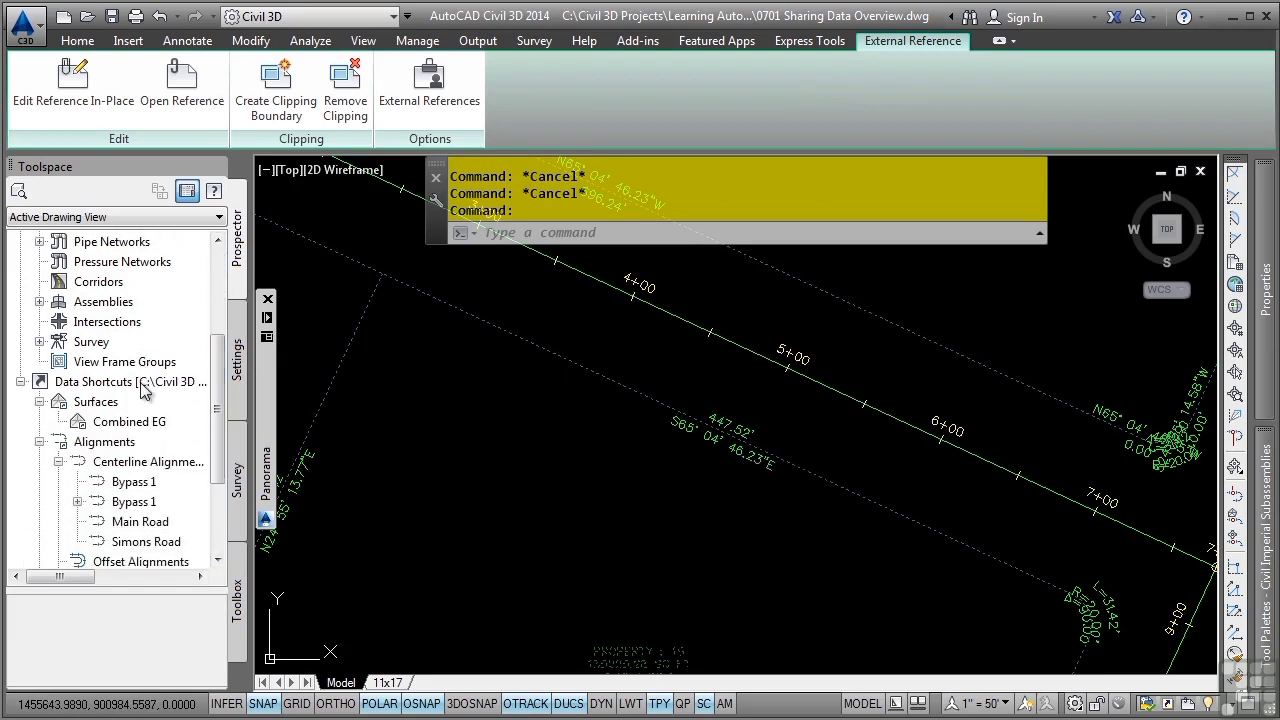
left_click(39, 321)
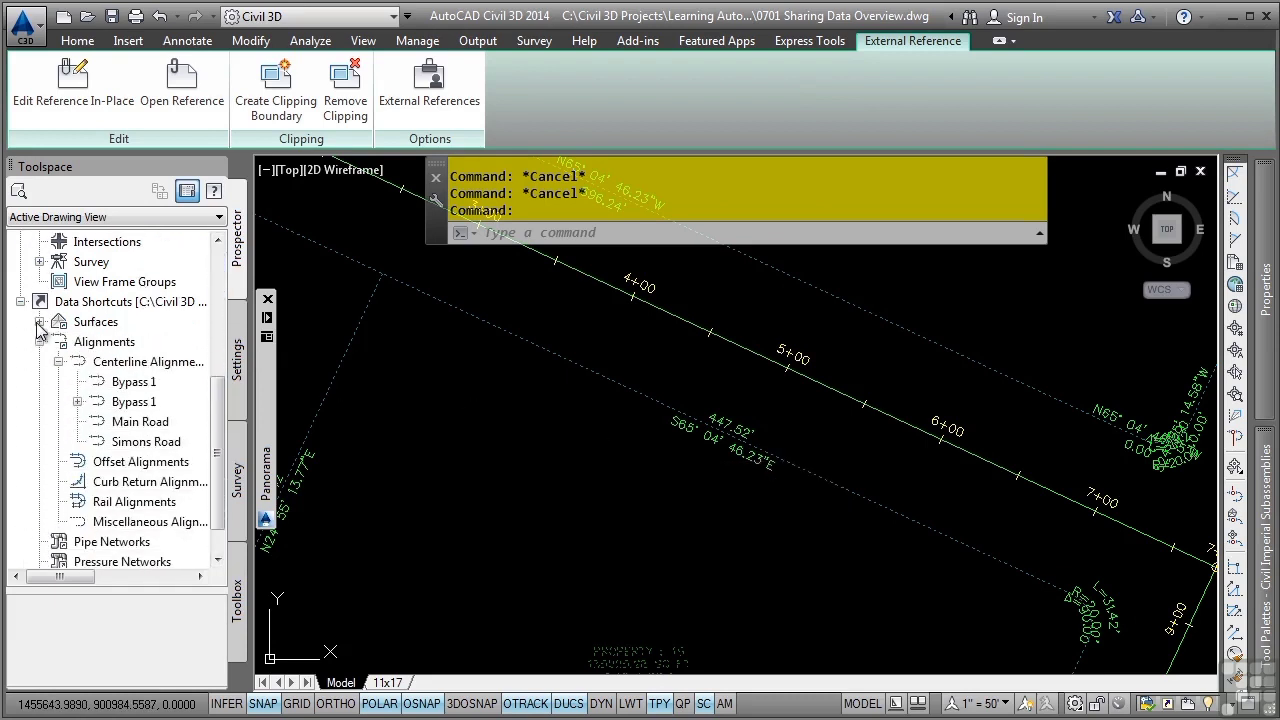
left_click(39, 342)
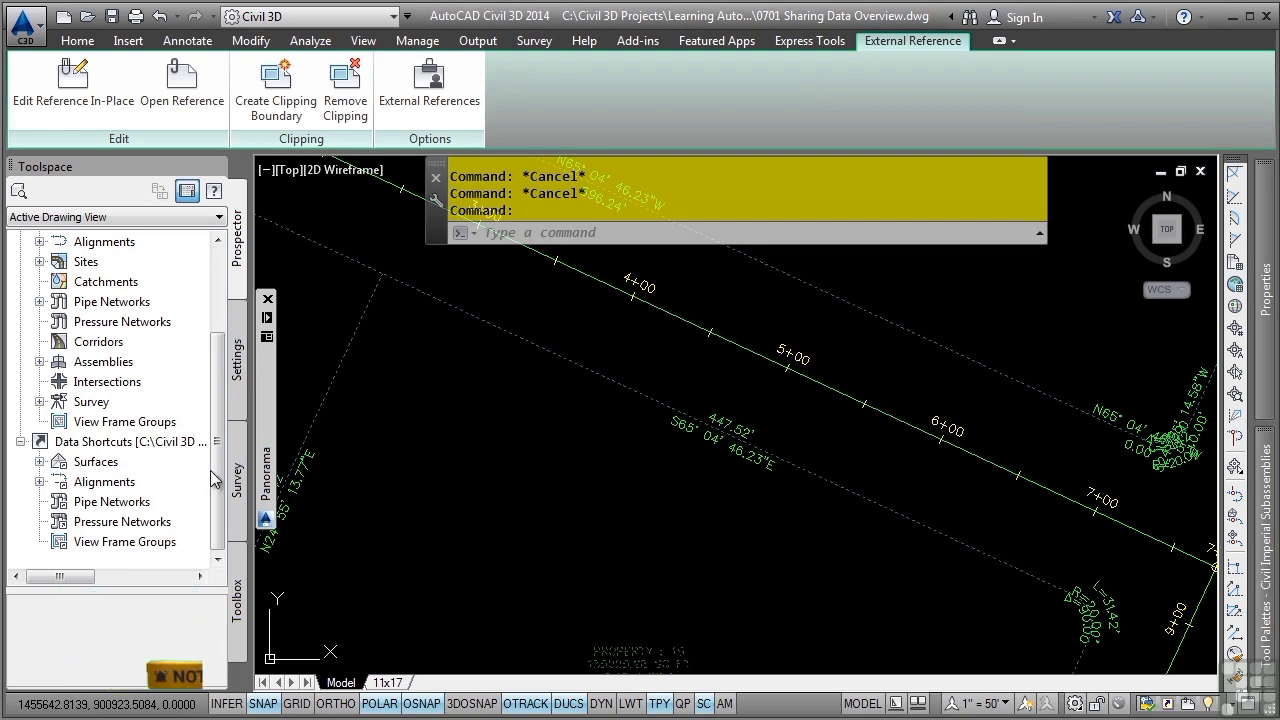
- In the 0702 Data Shortcut Overview drawing, collapse the Surfaces and Alignments shortcuts and try to create data shortcuts
mouse_move(494, 487)
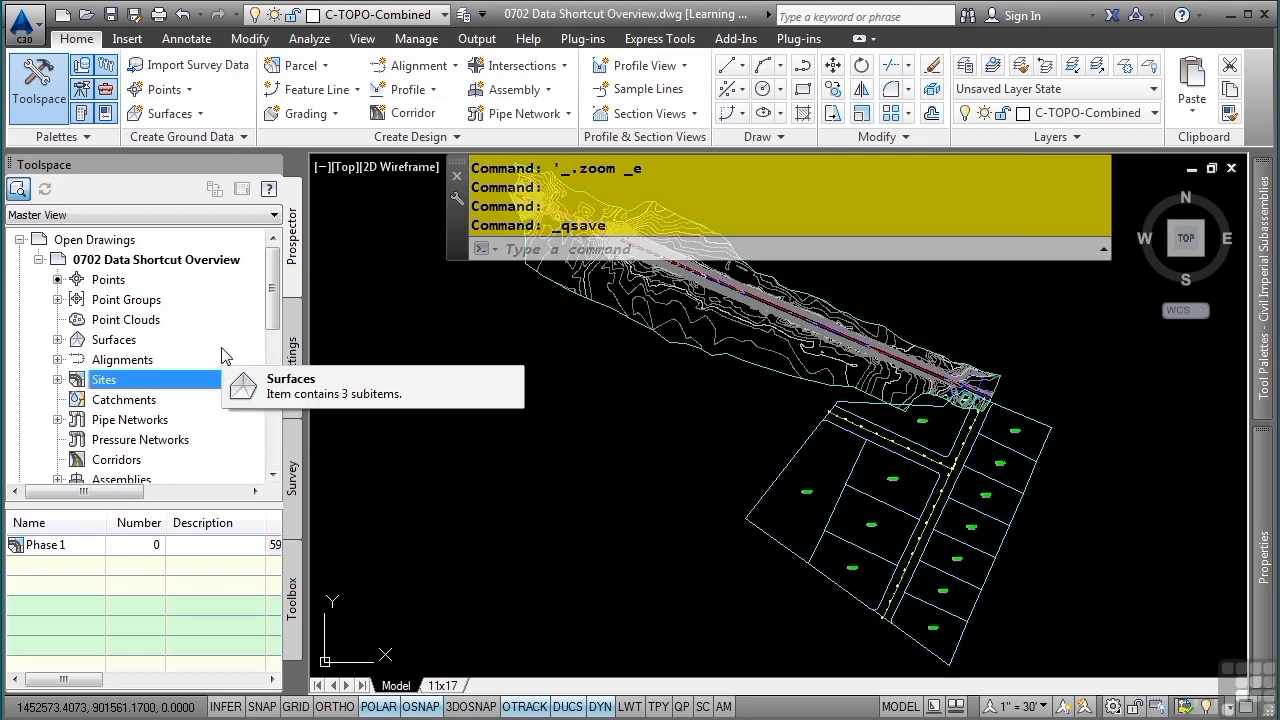
scroll(222, 355, "down", 4)
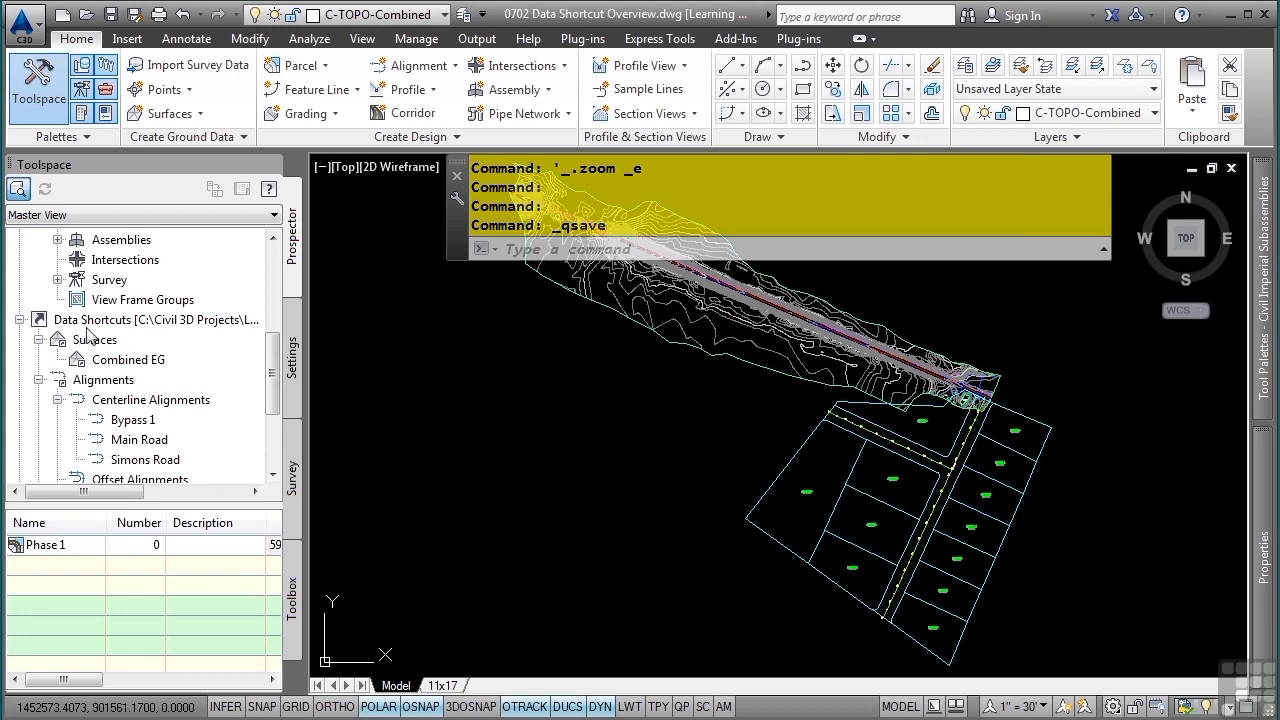
left_click(38, 339)
left_click(38, 359)
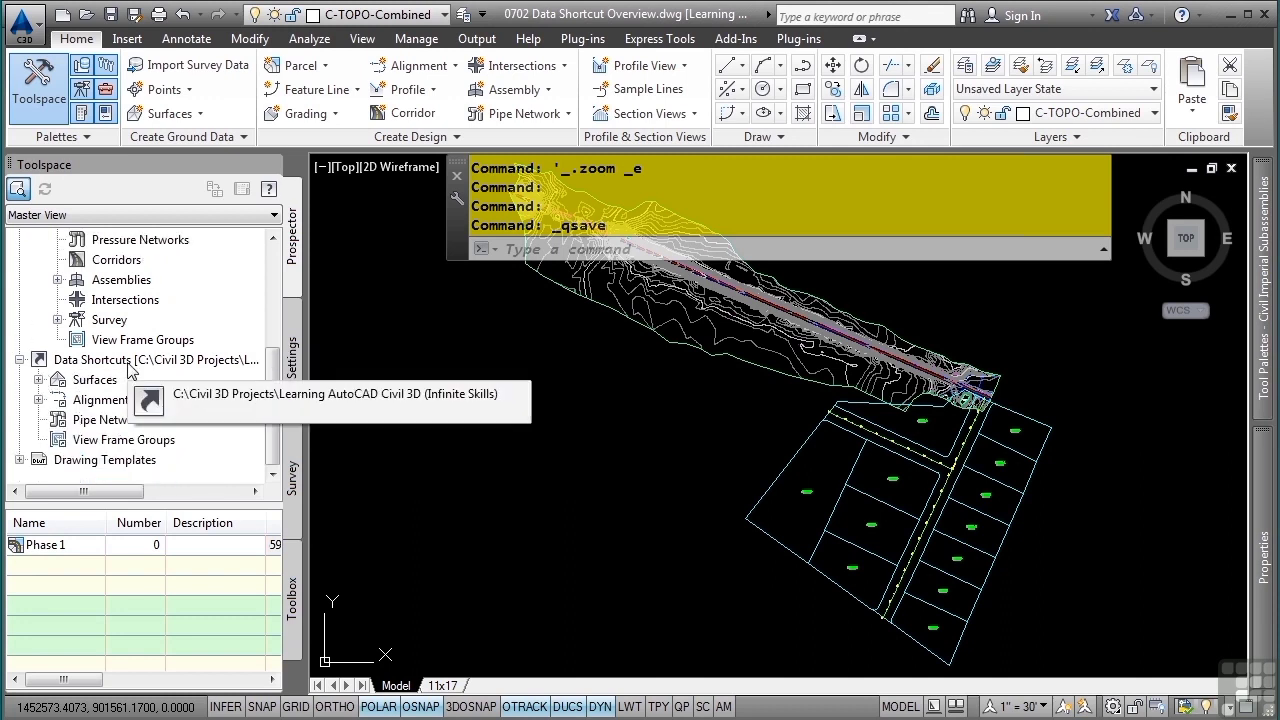
right_click(152, 365)
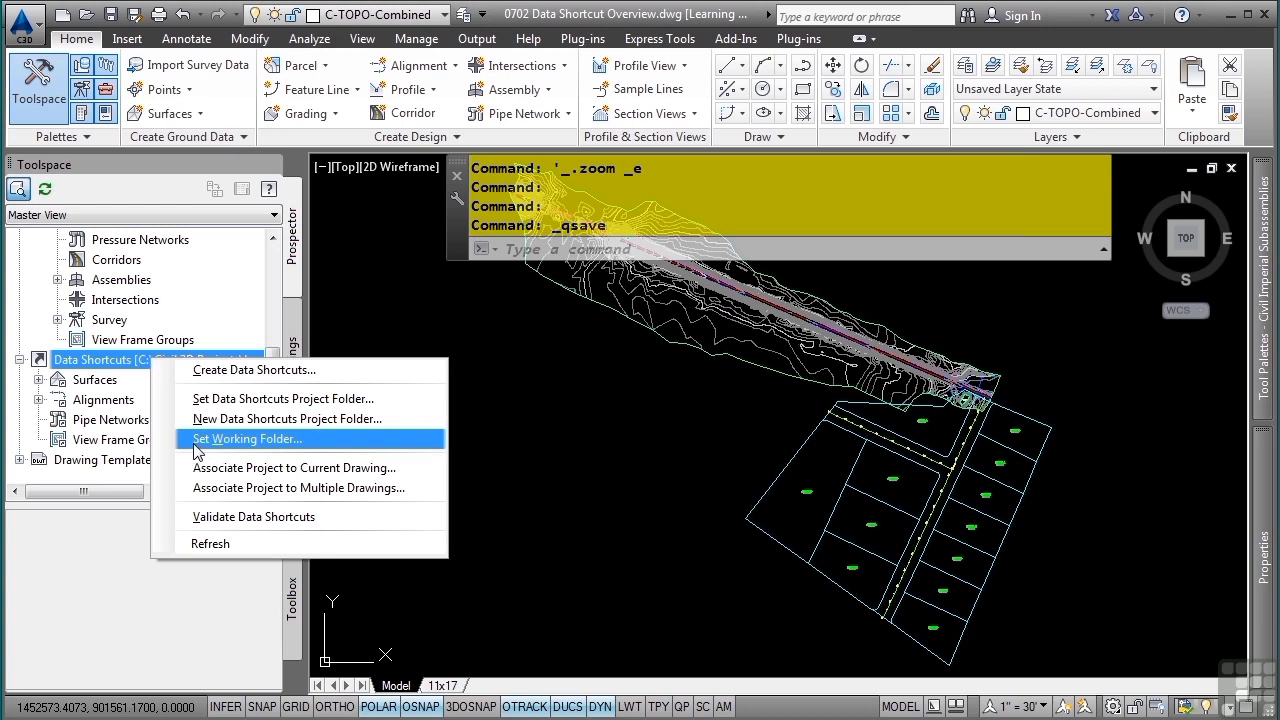
left_click(268, 370)
- Create a new data shortcuts project folder named "Project 1" in C:\Civil 3D Projects without a project template
right_click(177, 382)
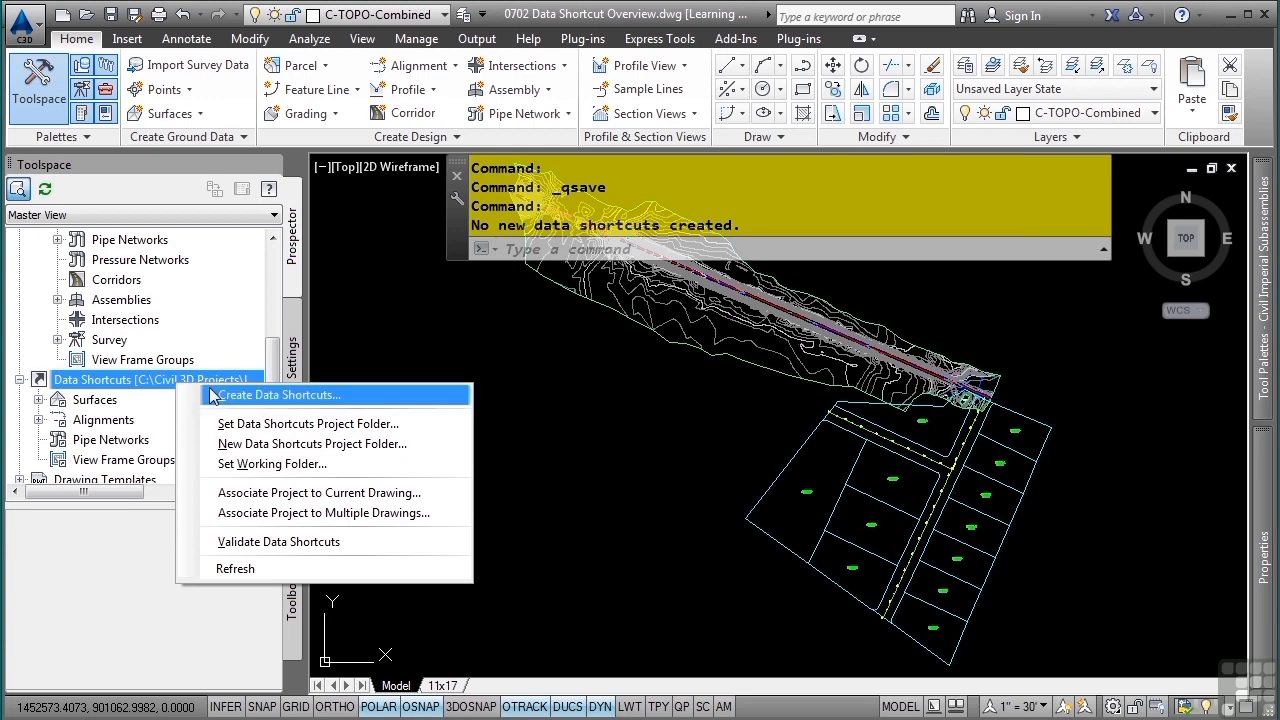
left_click(258, 446)
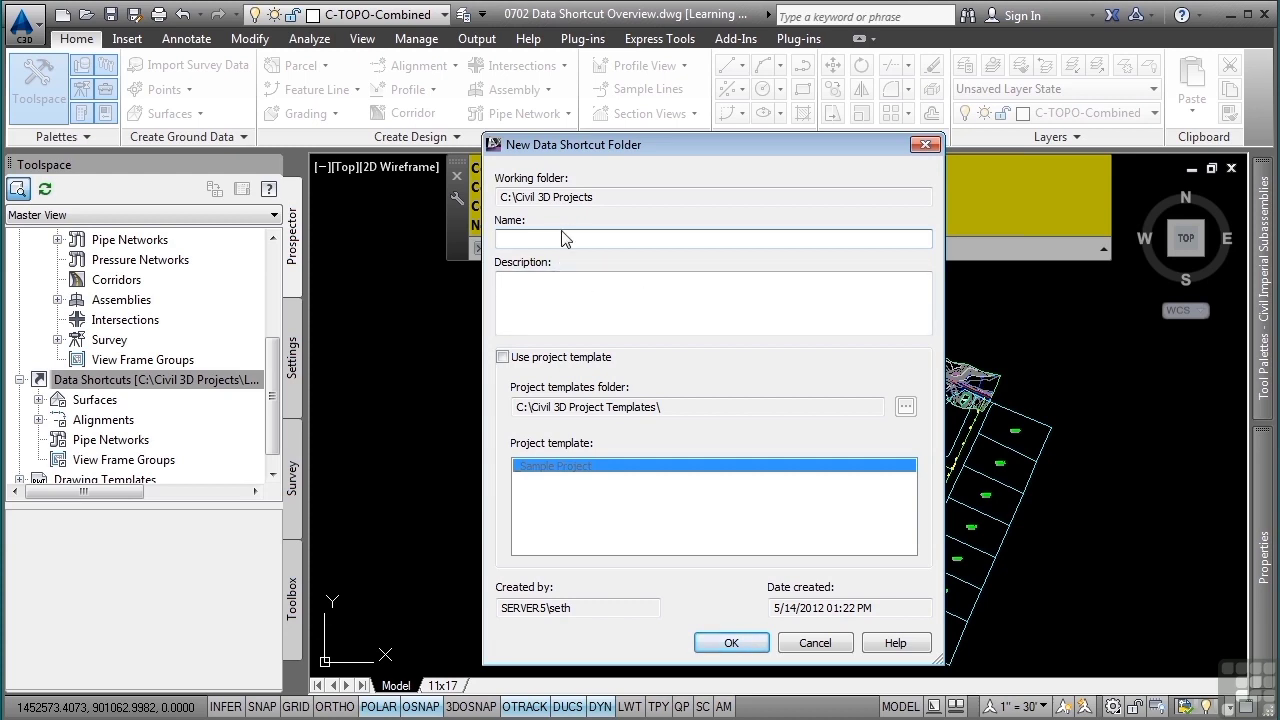
type("Project 1")
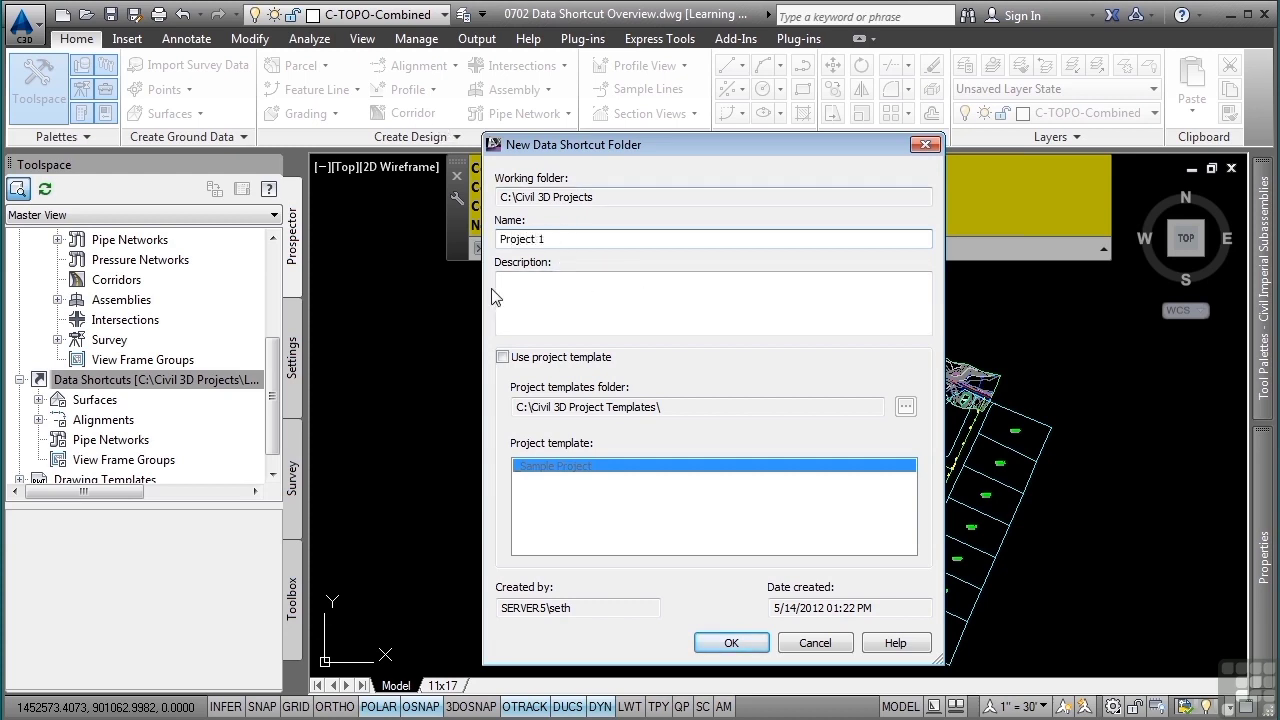
left_click(728, 642)
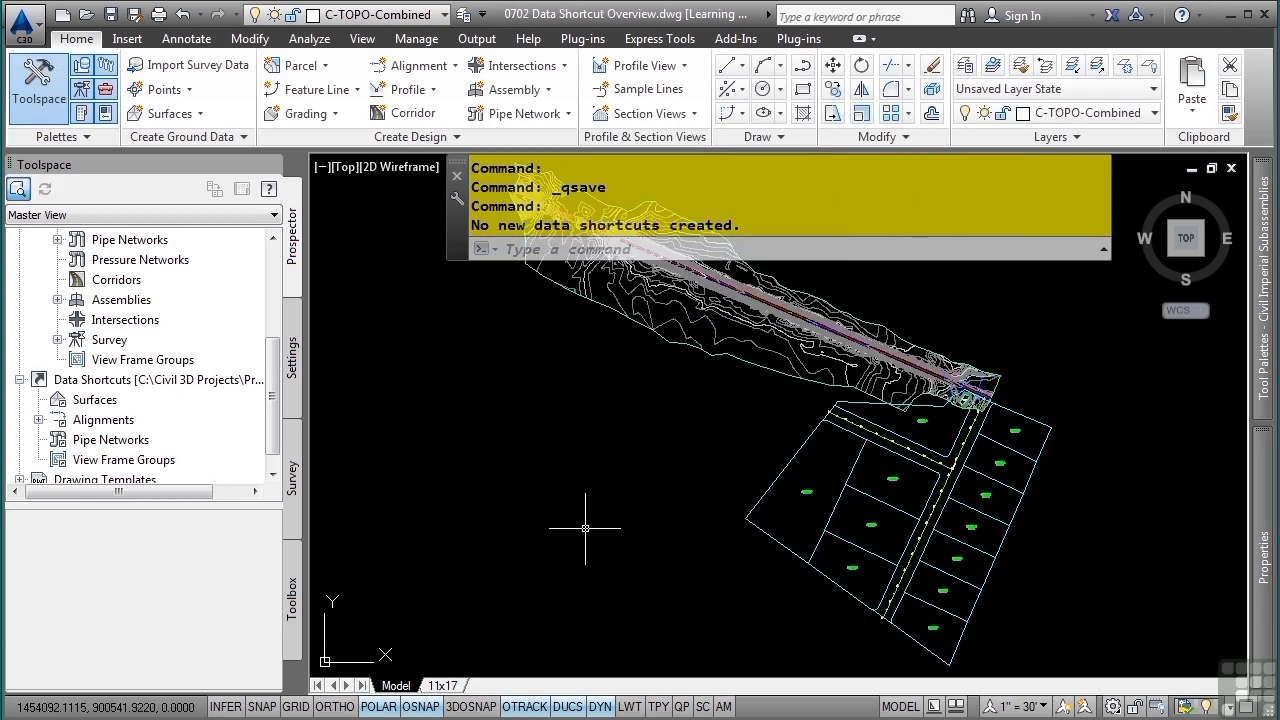
- Switch to Windows Explorer and browse to the _Shortcuts folder inside C:\Civil 3D Projects\Project 1 to examine the project's folder structure
key("alt+Tab")
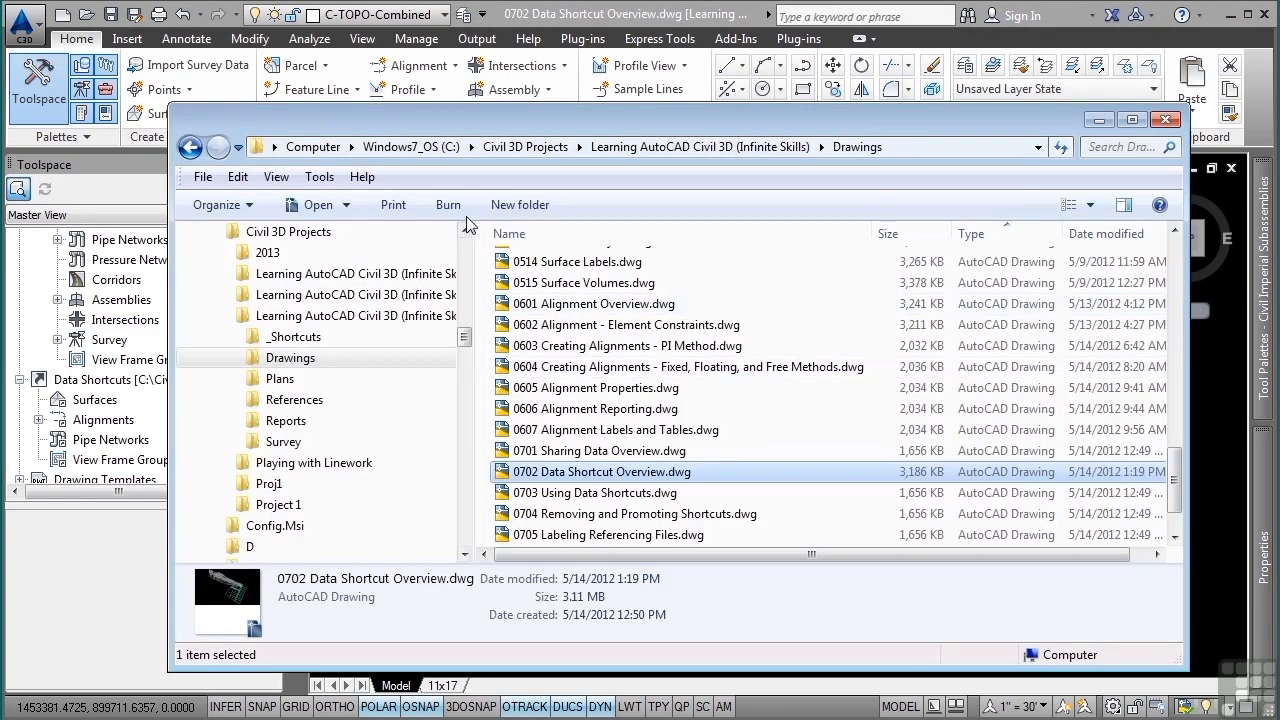
left_click(510, 147)
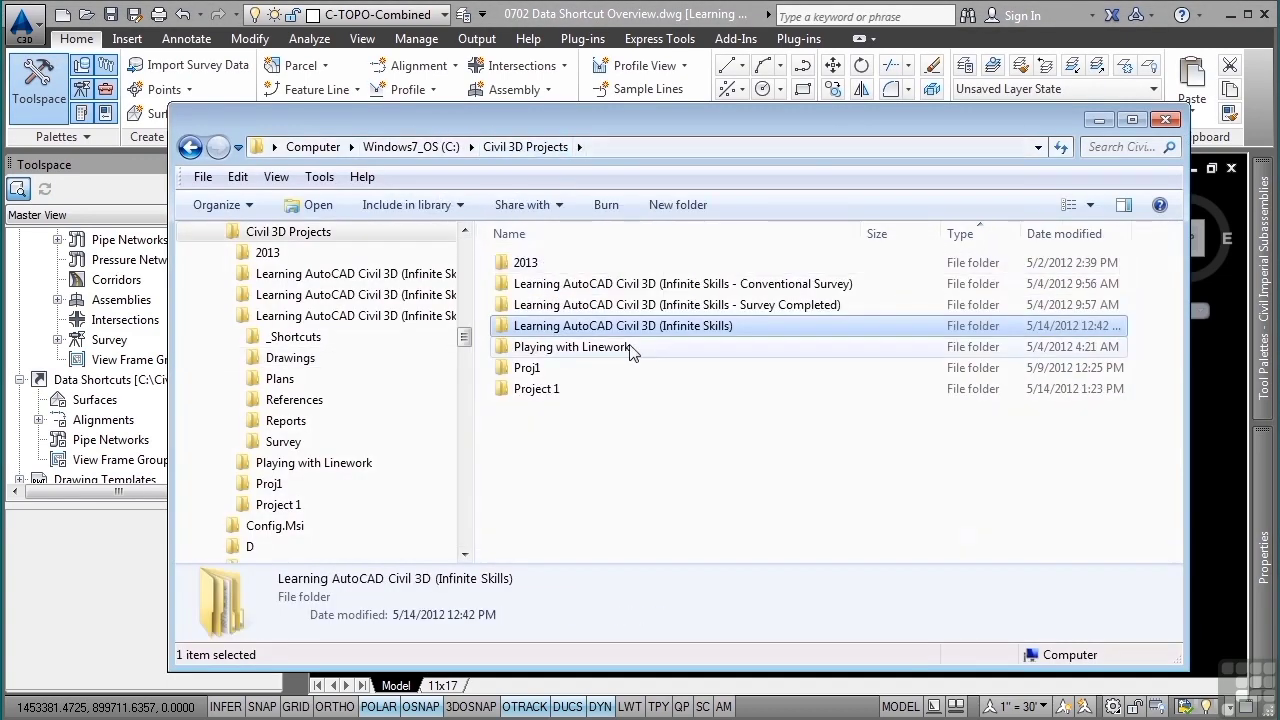
double_click(540, 389)
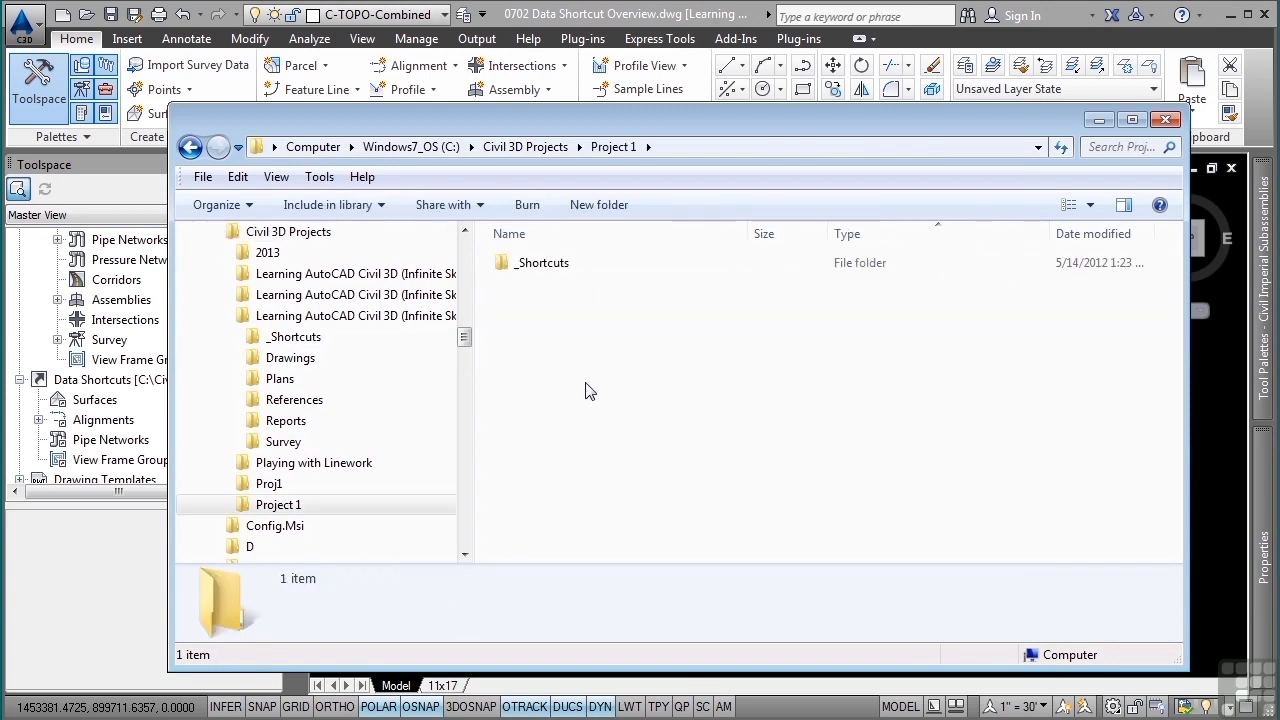
double_click(543, 268)
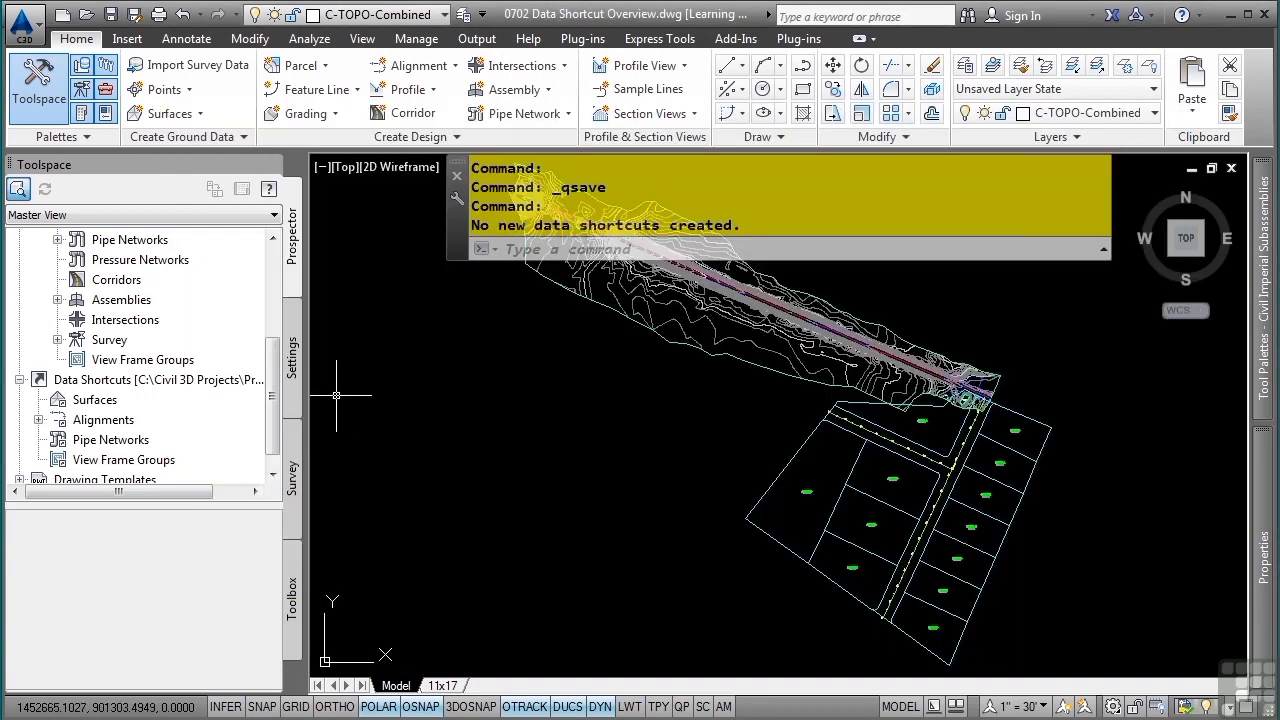
- Set the data shortcuts project folder to "Learning AutoCAD Civil 3D (Infinite Skills)" and expand its Surfaces shortcuts
right_click(212, 385)
left_click(565, 373)
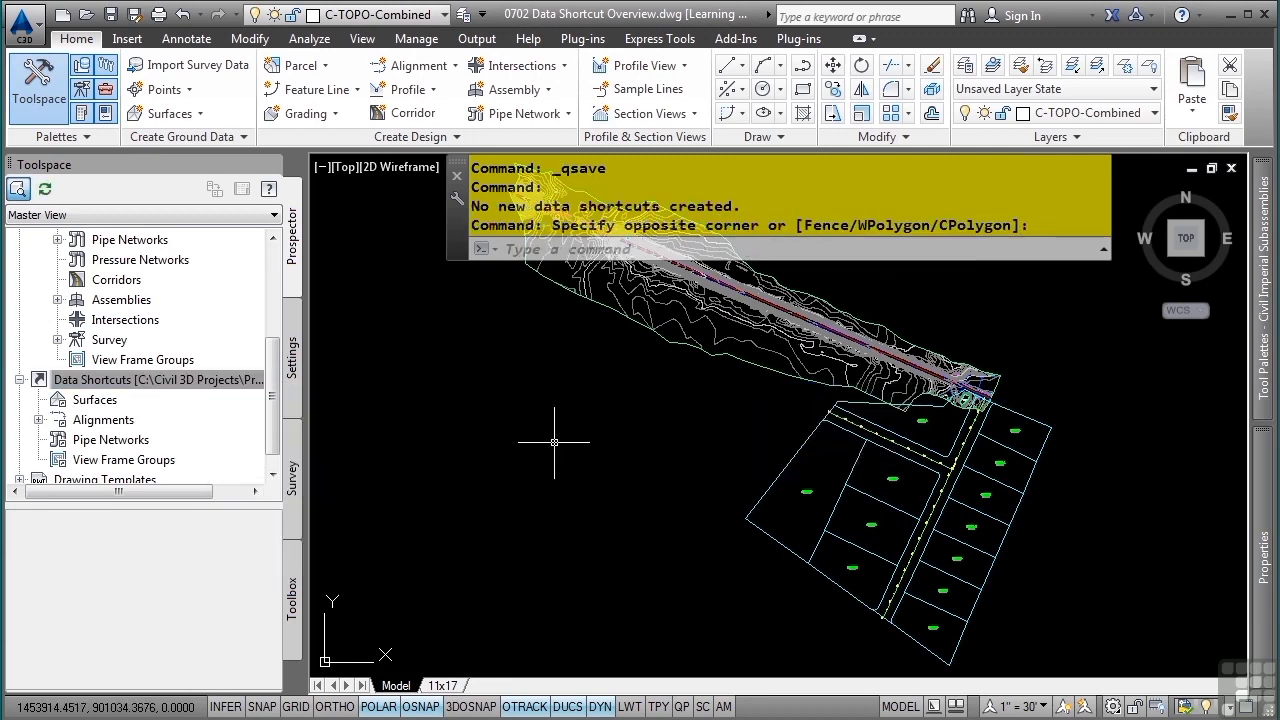
right_click(156, 381)
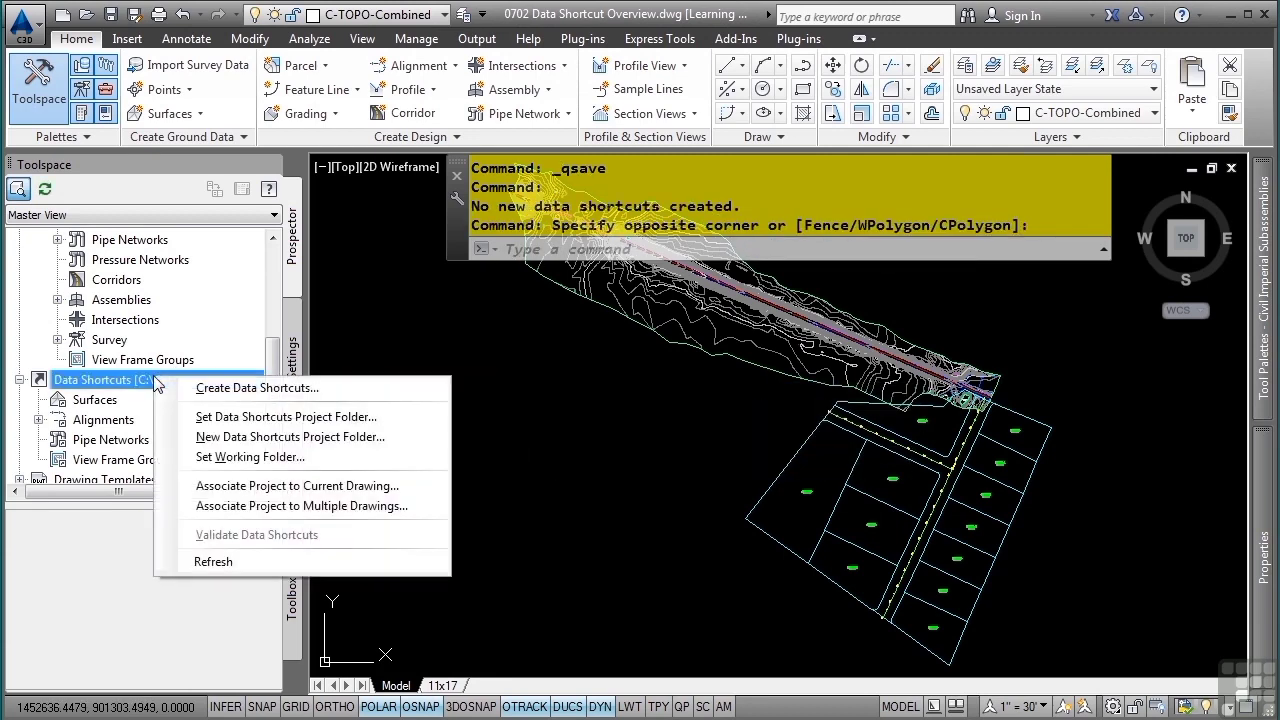
left_click(192, 419)
left_click(544, 312)
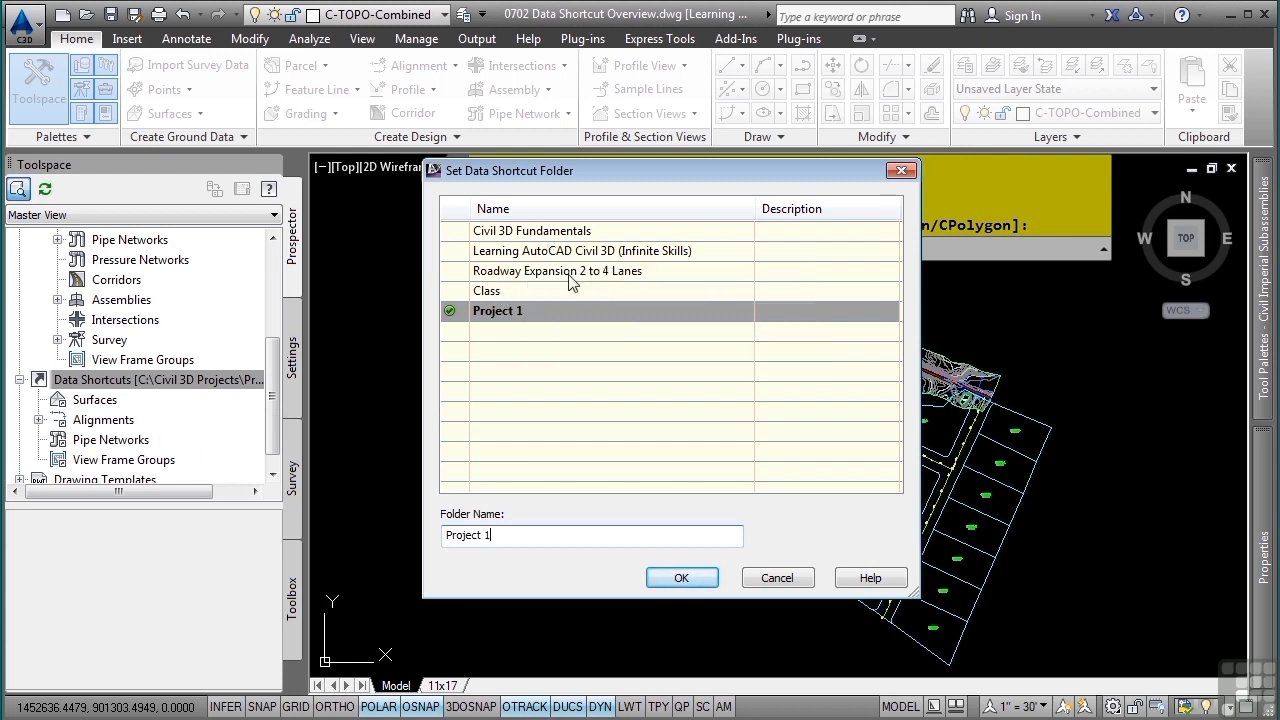
left_click(519, 252)
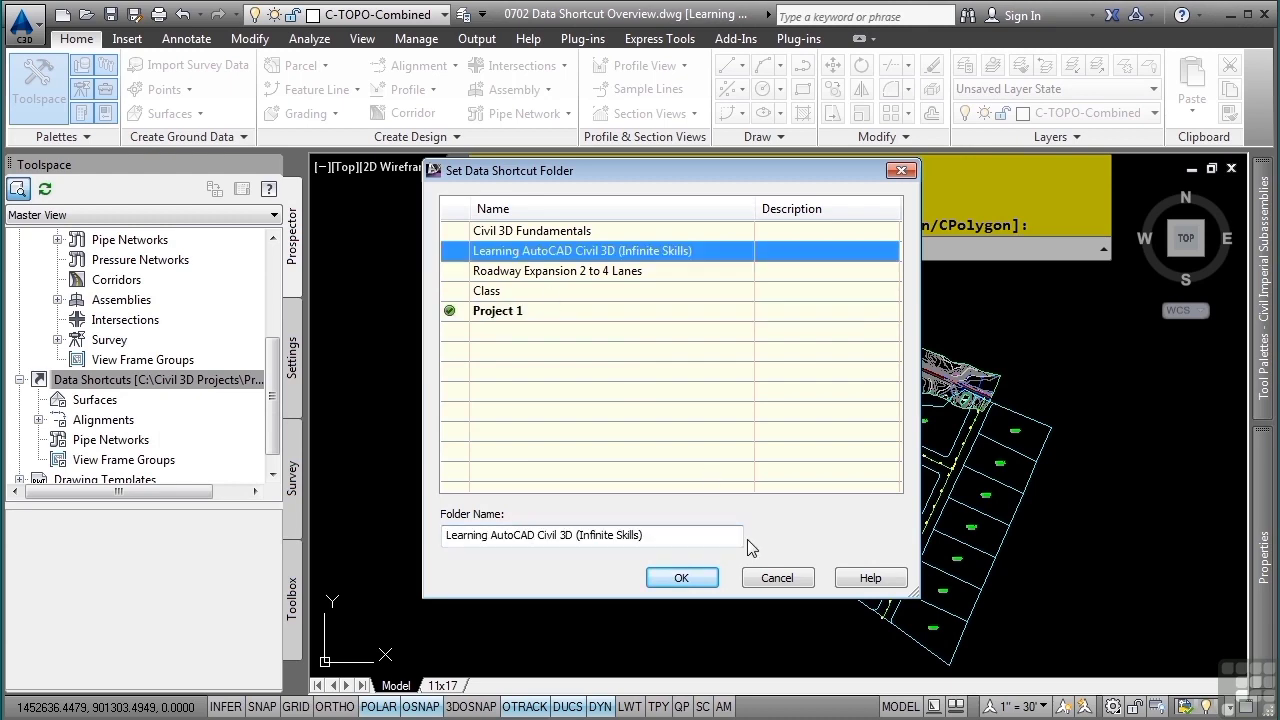
left_click(682, 578)
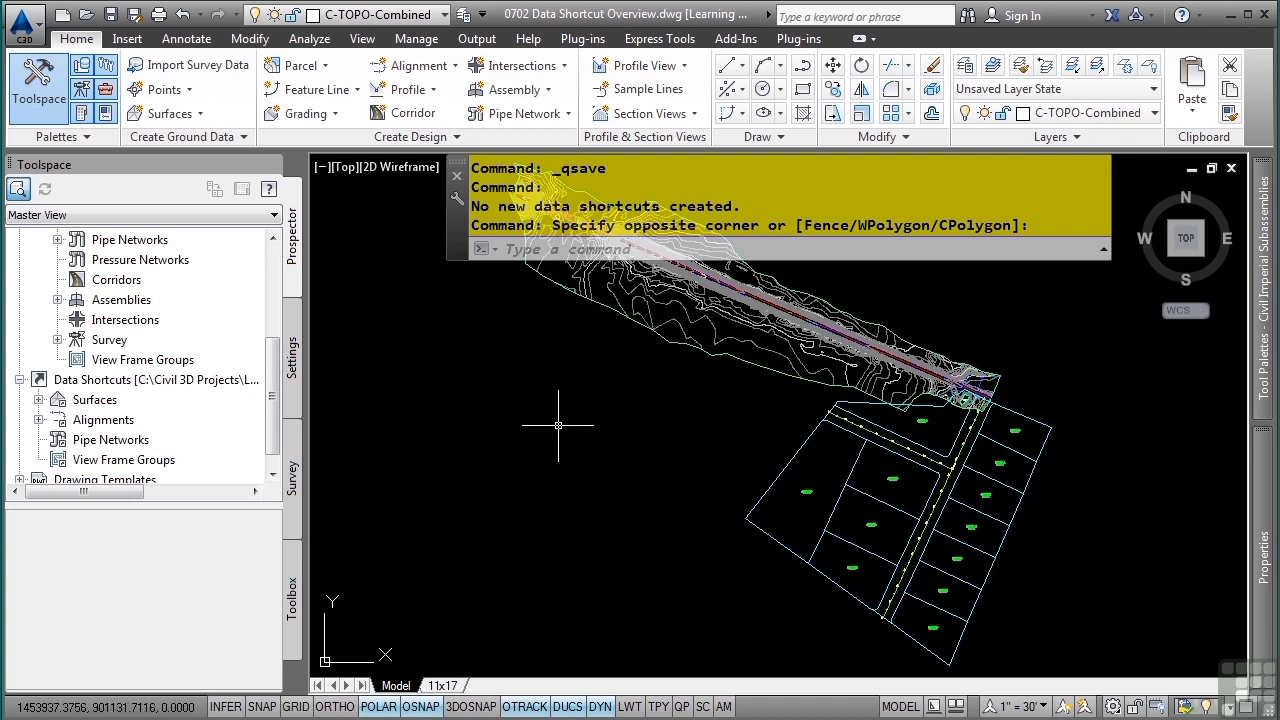
left_click(38, 399)
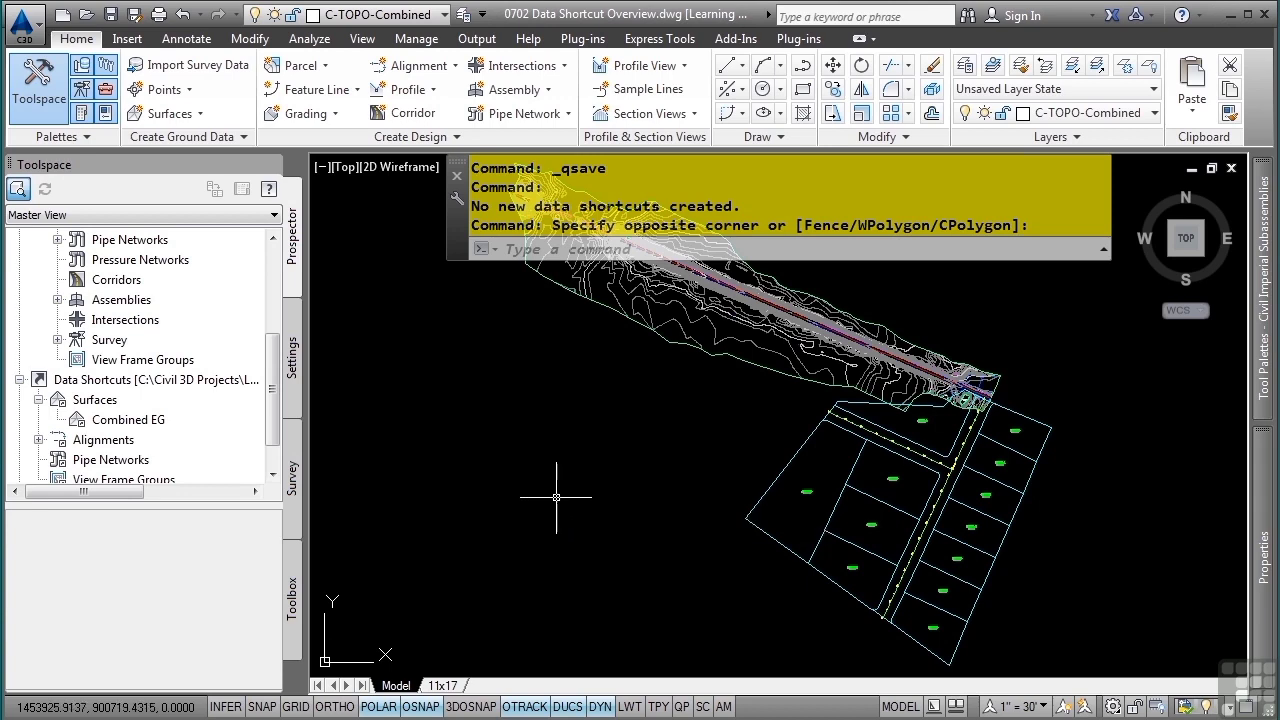
- Set the data shortcuts project folder of the 0702 Data Shortcut Overview drawing back to "Project 1"
right_click(102, 380)
left_click(150, 421)
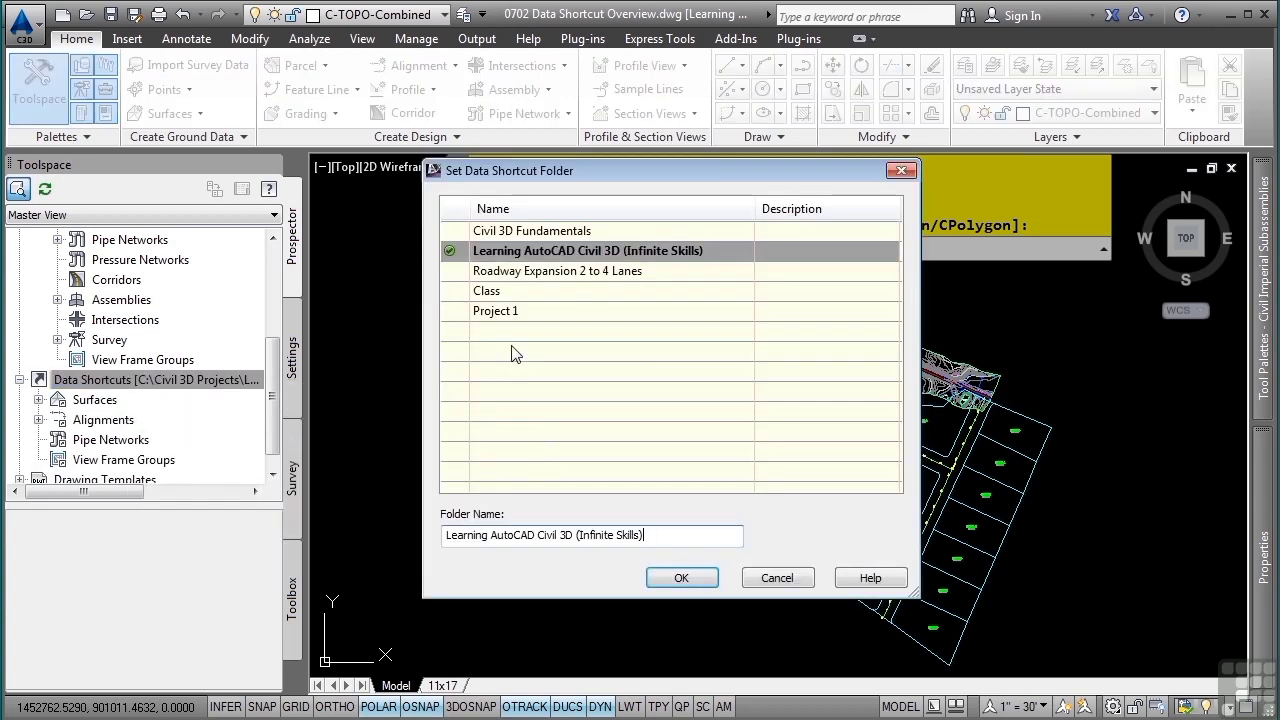
left_click(537, 310)
left_click(681, 578)
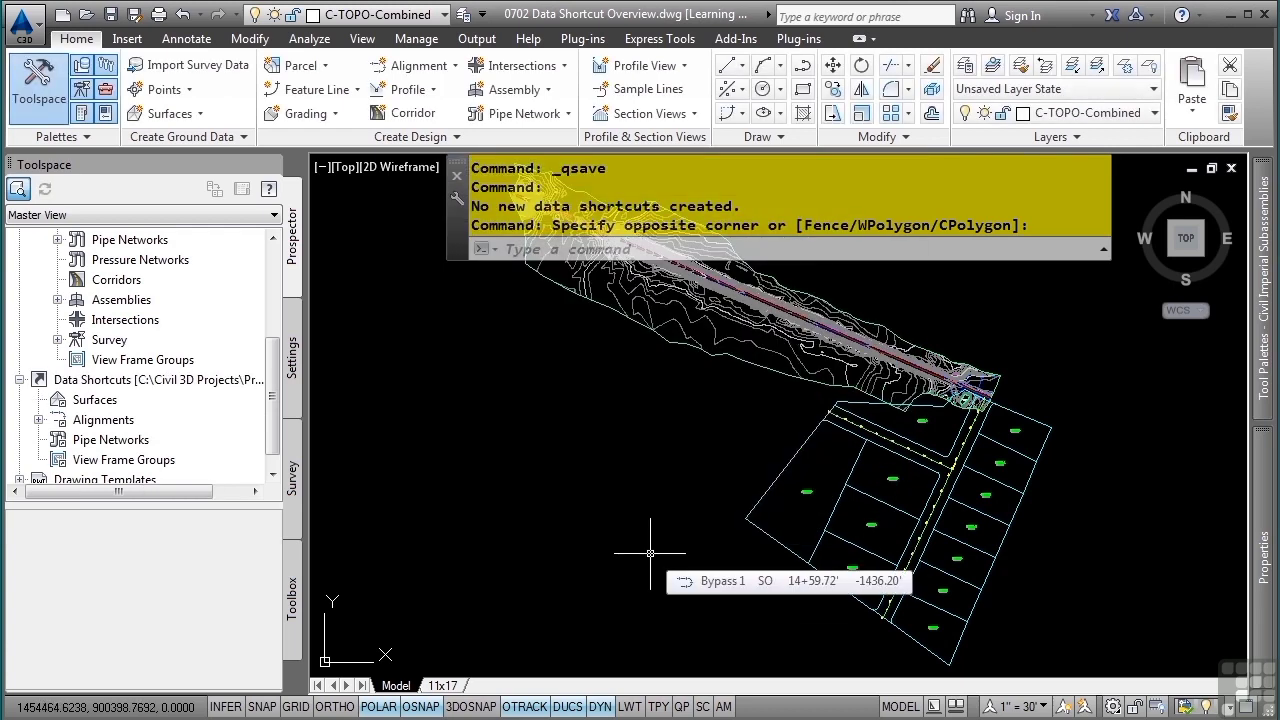
right_click(222, 385)
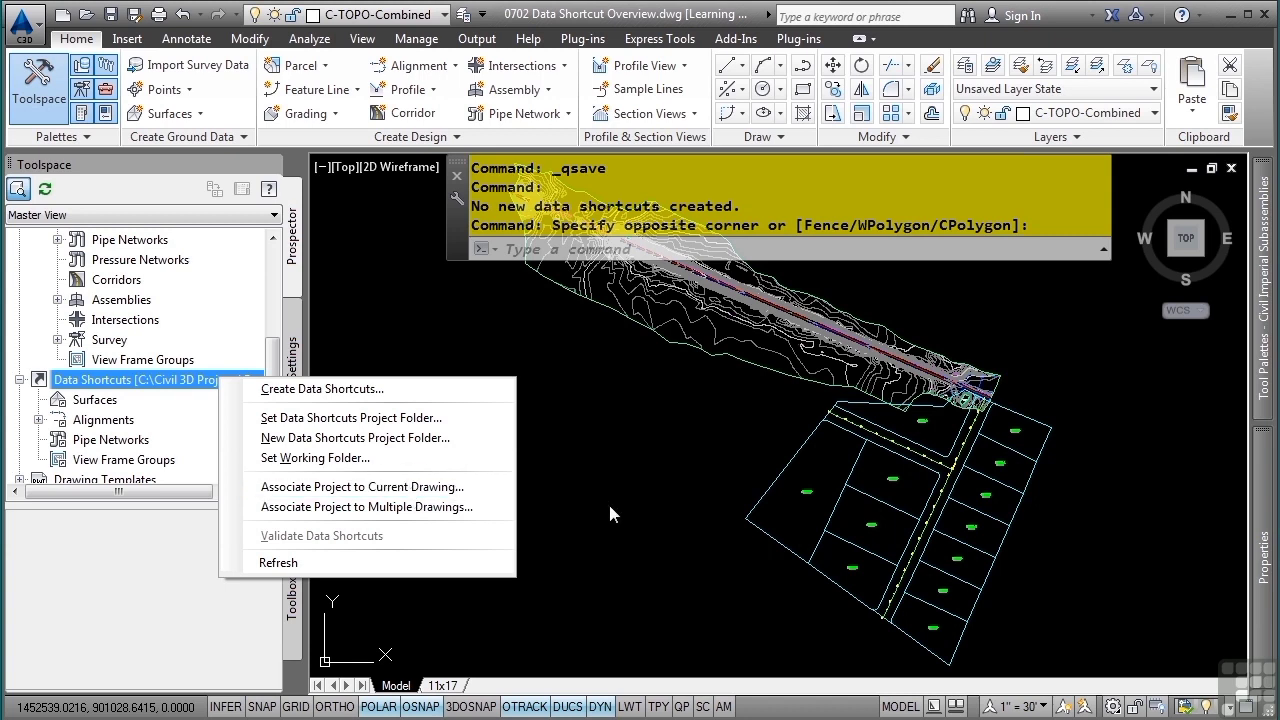
key("Escape")
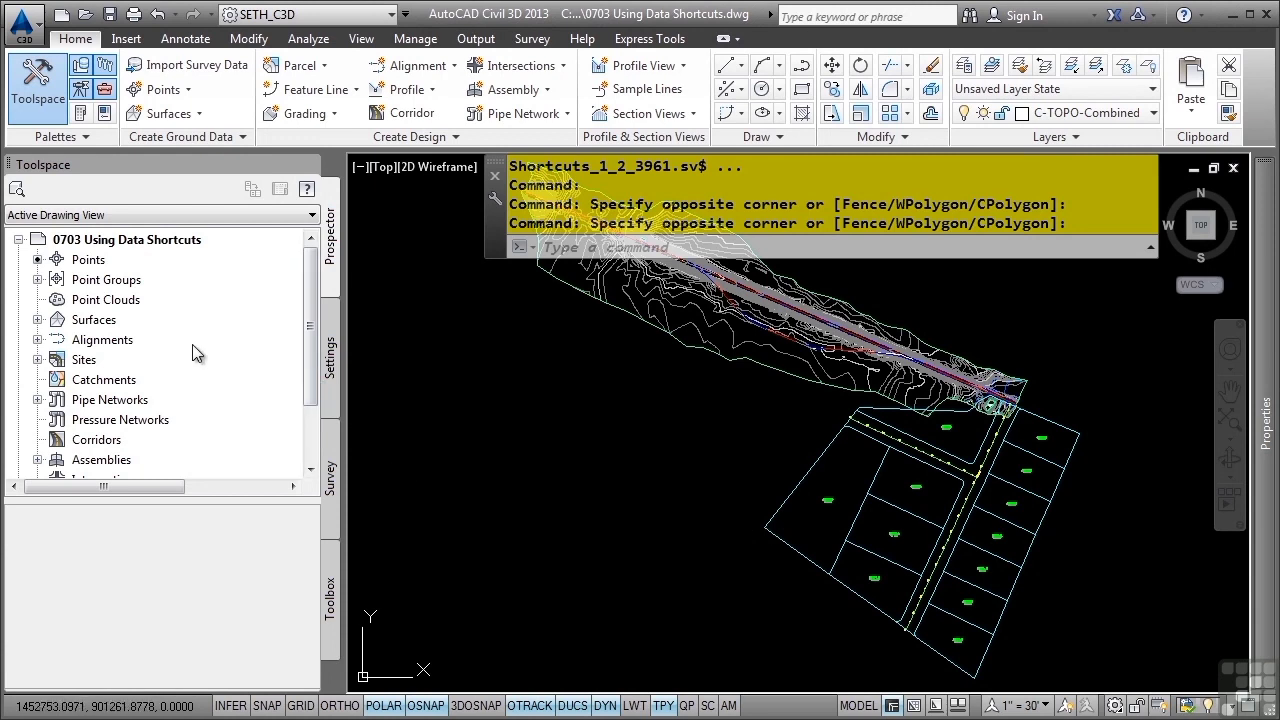
- In the 0703 Using Data Shortcuts drawing, examine the surfaces, the centerline alignments and the Phase 1 site's alignments
left_click(37, 320)
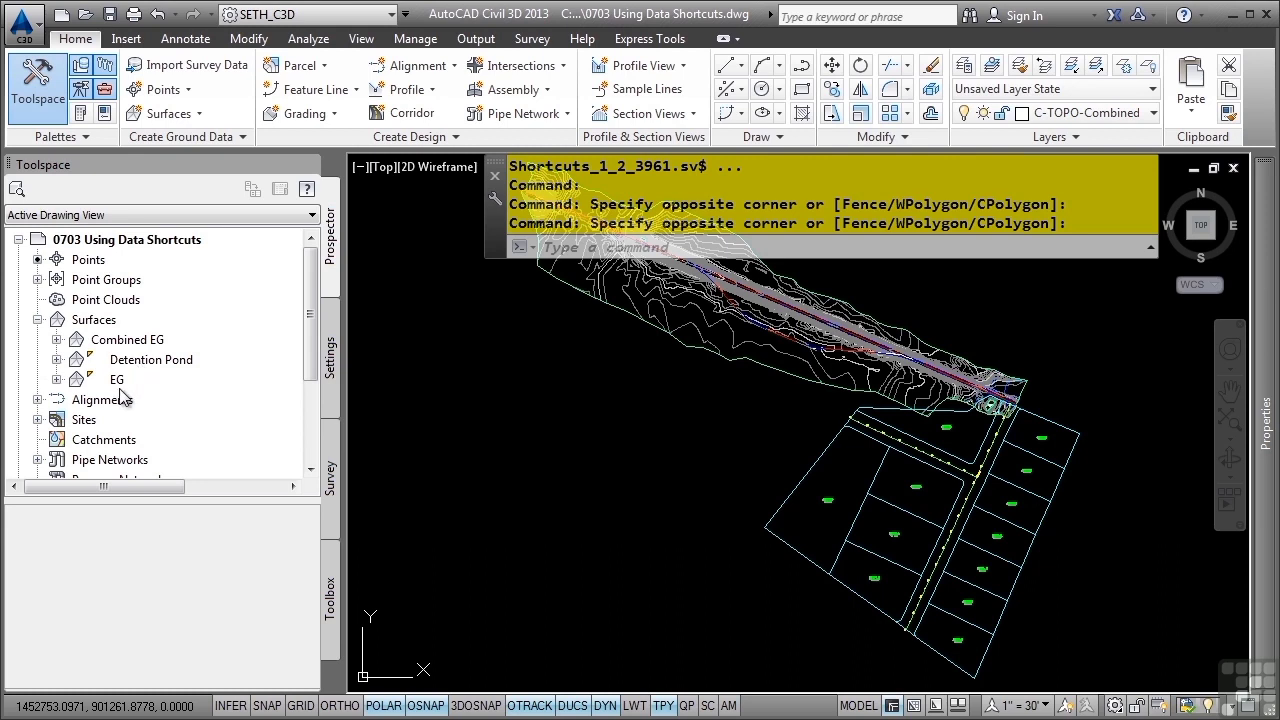
left_click(38, 320)
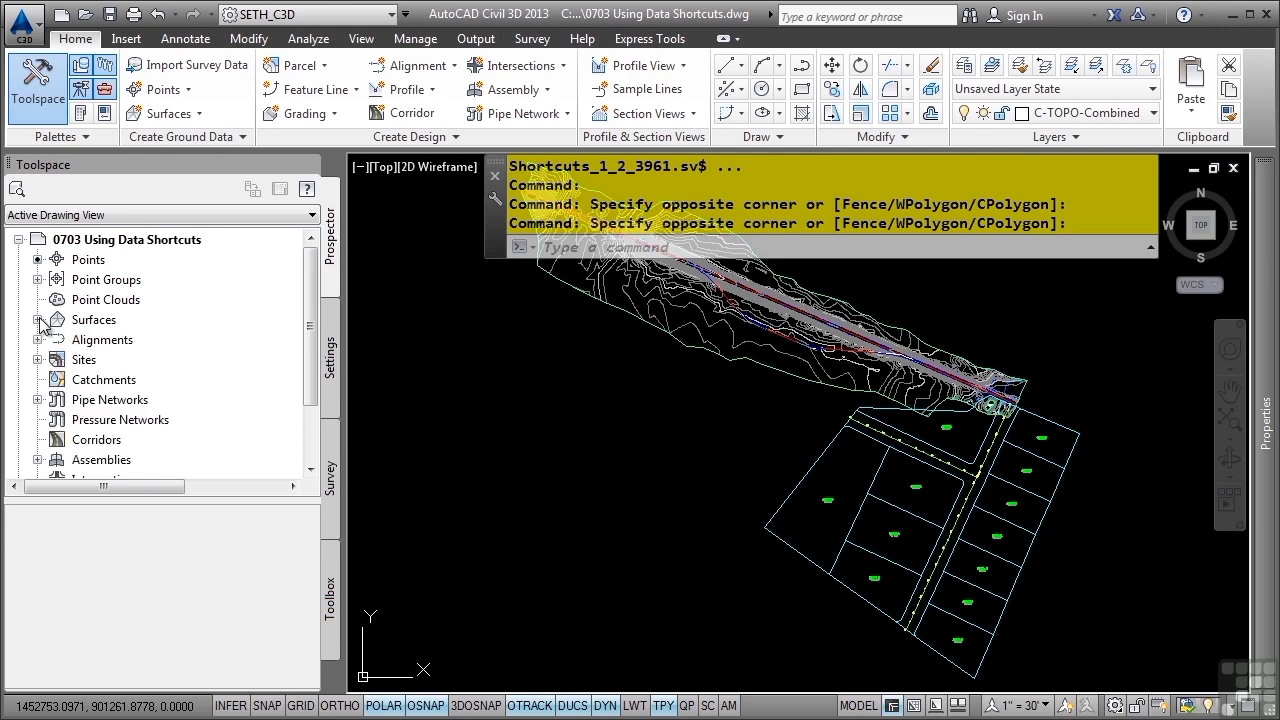
left_click(38, 340)
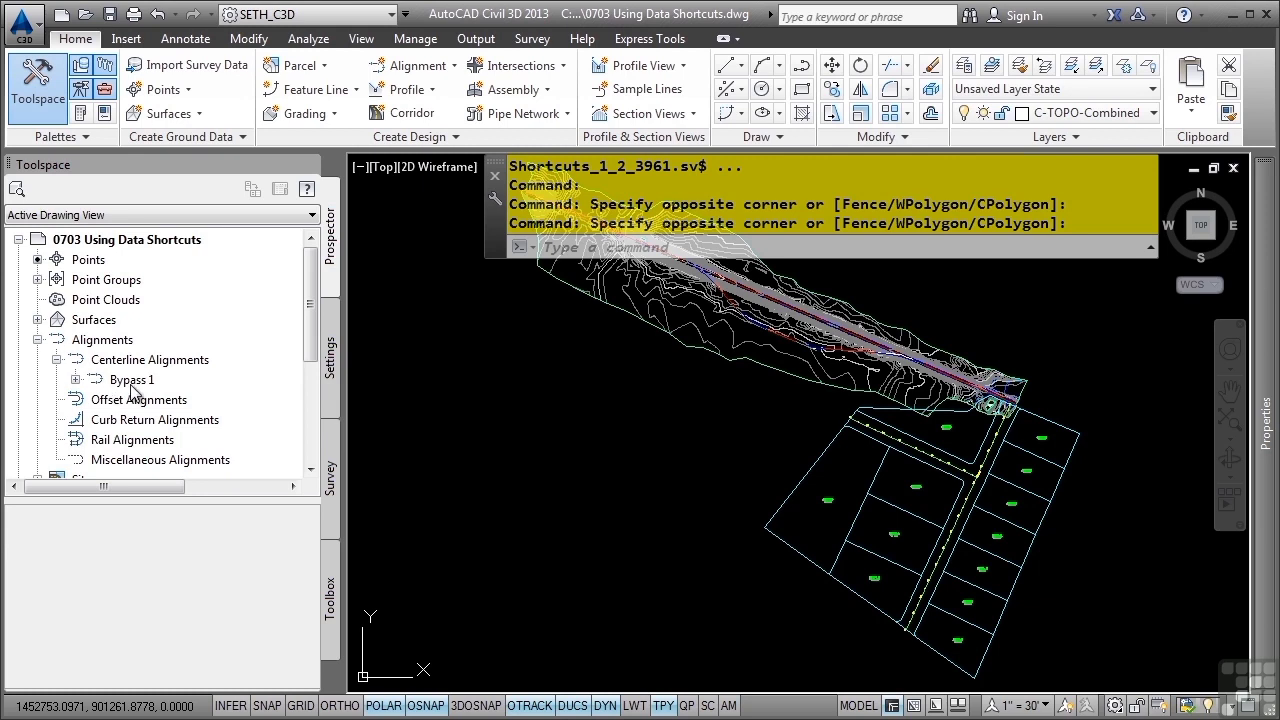
left_click(131, 380)
scroll(125, 385, "down", 2)
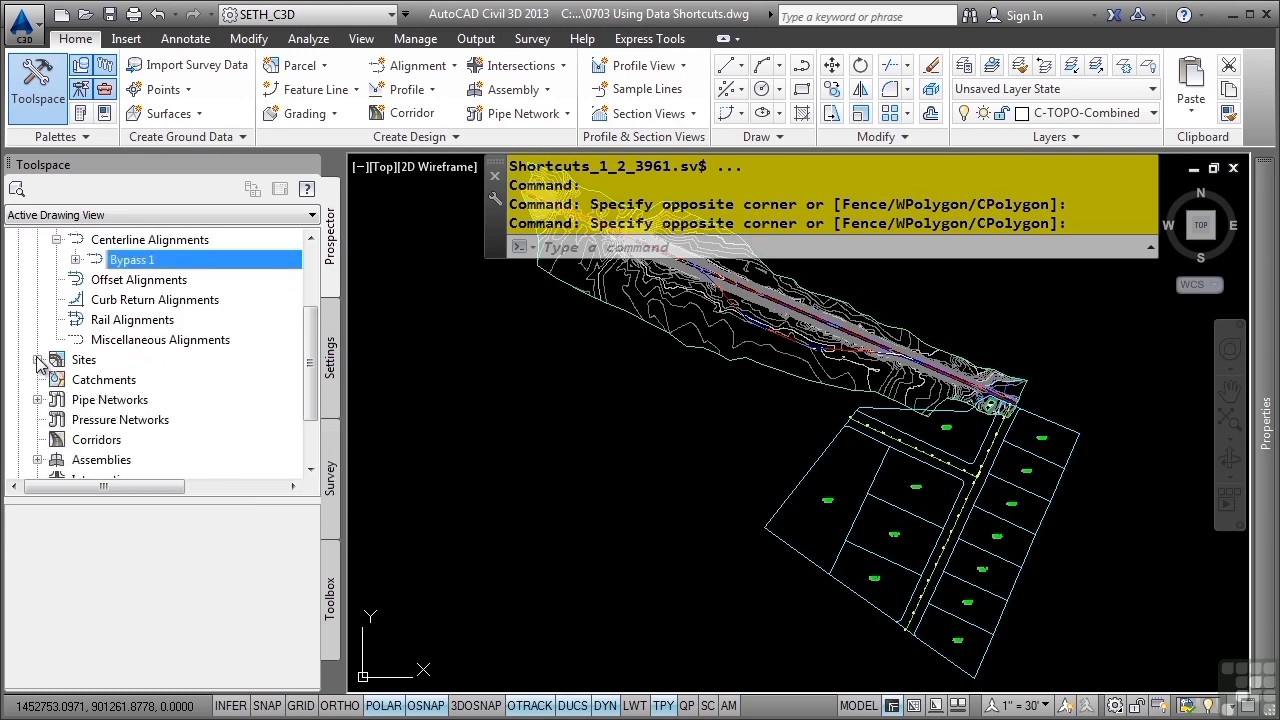
left_click(38, 360)
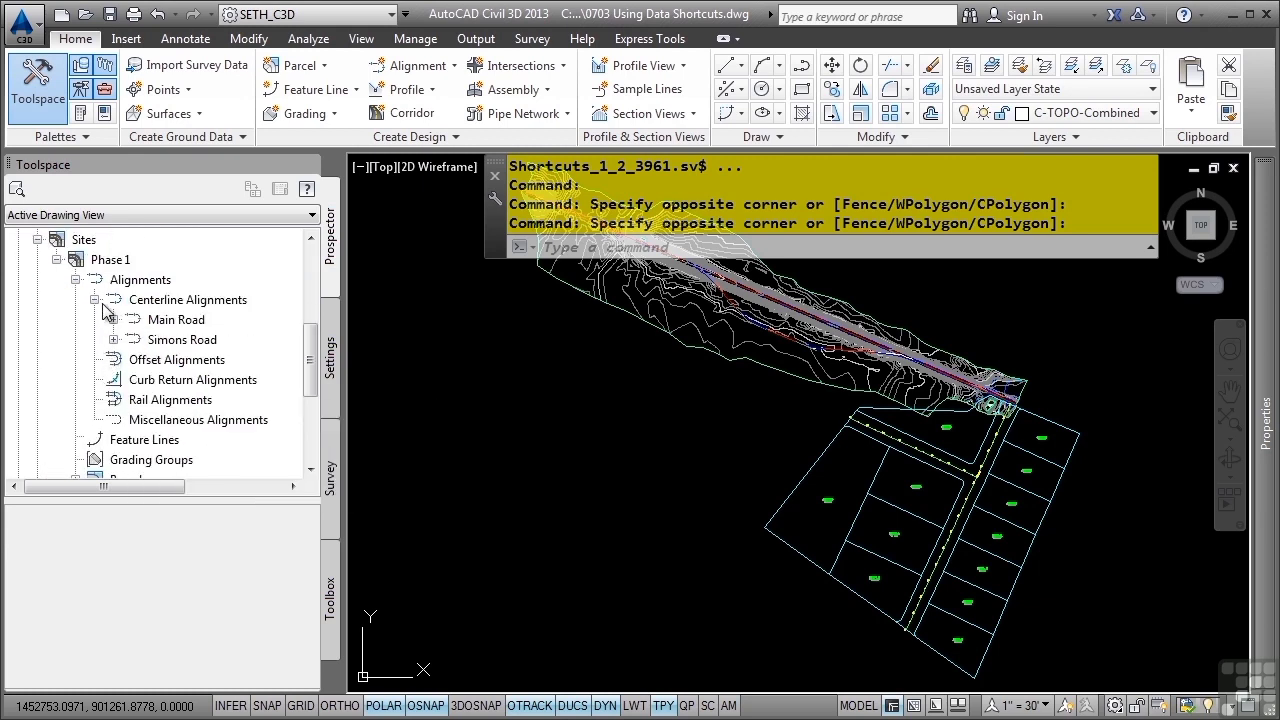
left_click(40, 243)
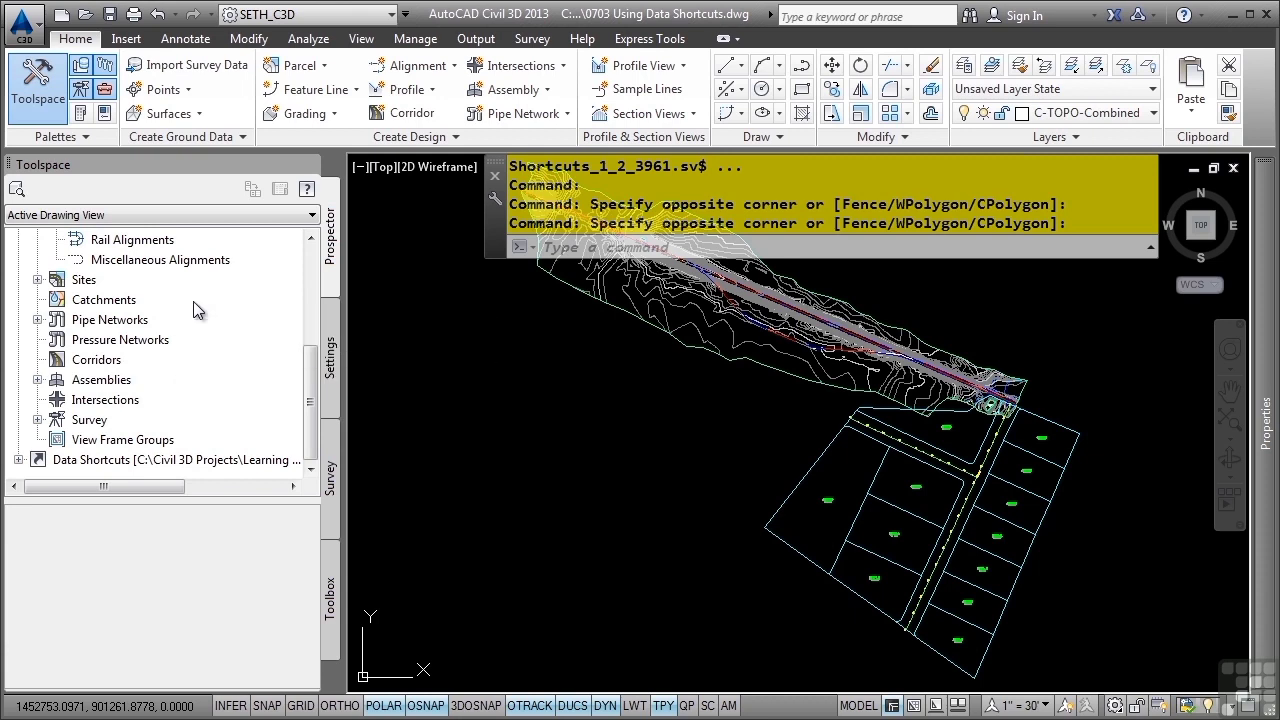
- Set the data shortcuts project folder of the 0703 Using Data Shortcuts drawing to "Project1" and expand the Data Shortcuts collection
scroll(200, 320, "up", 1)
scroll(200, 320, "down", 1)
right_click(58, 461)
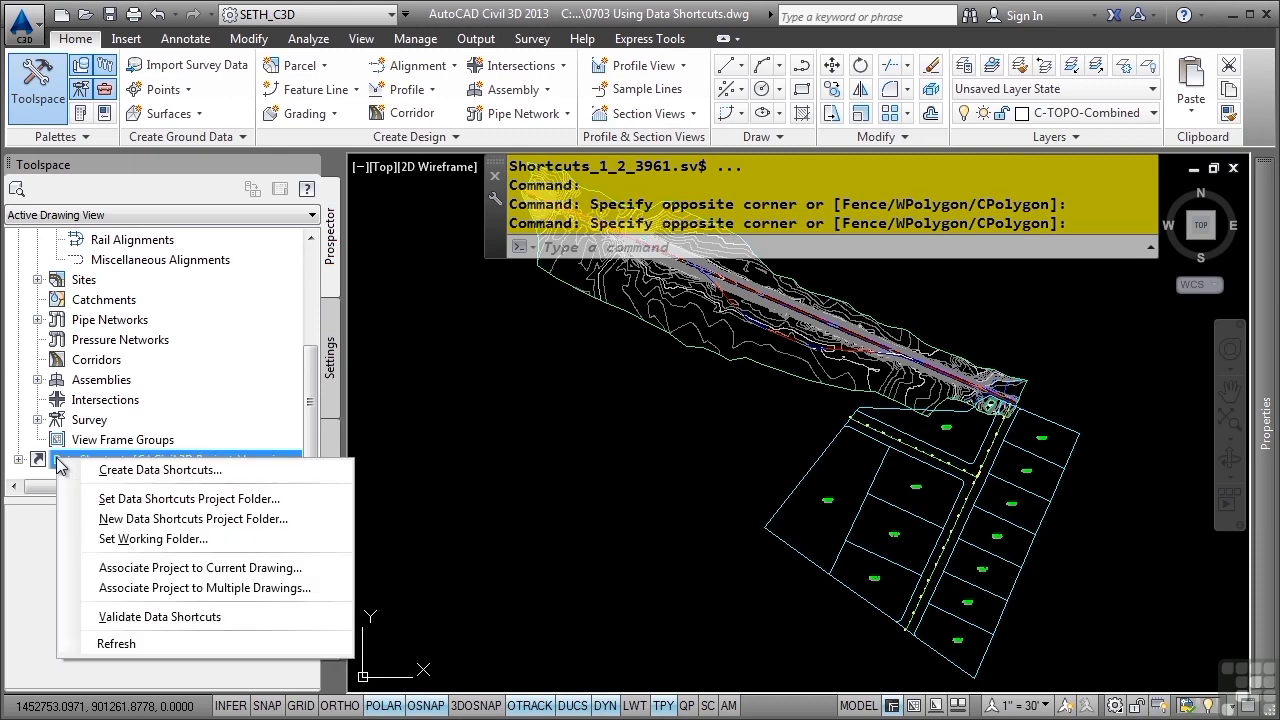
left_click(115, 499)
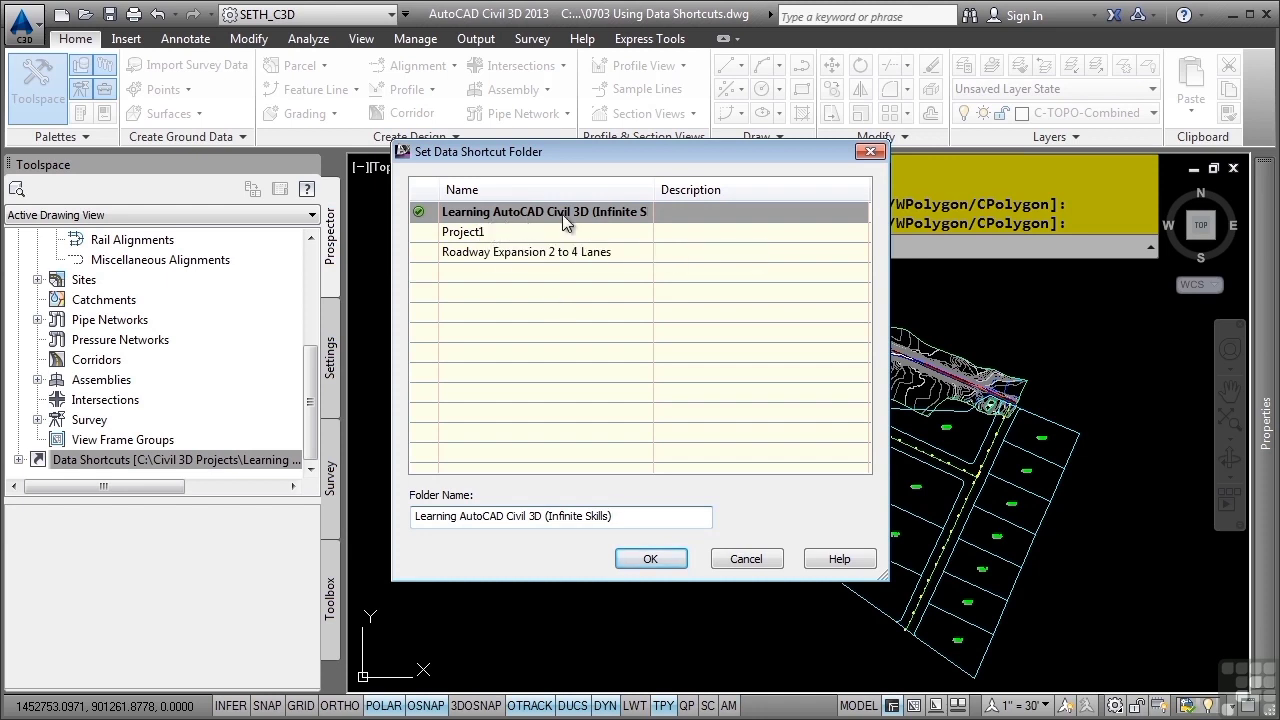
left_click_drag(653, 197, 691, 195)
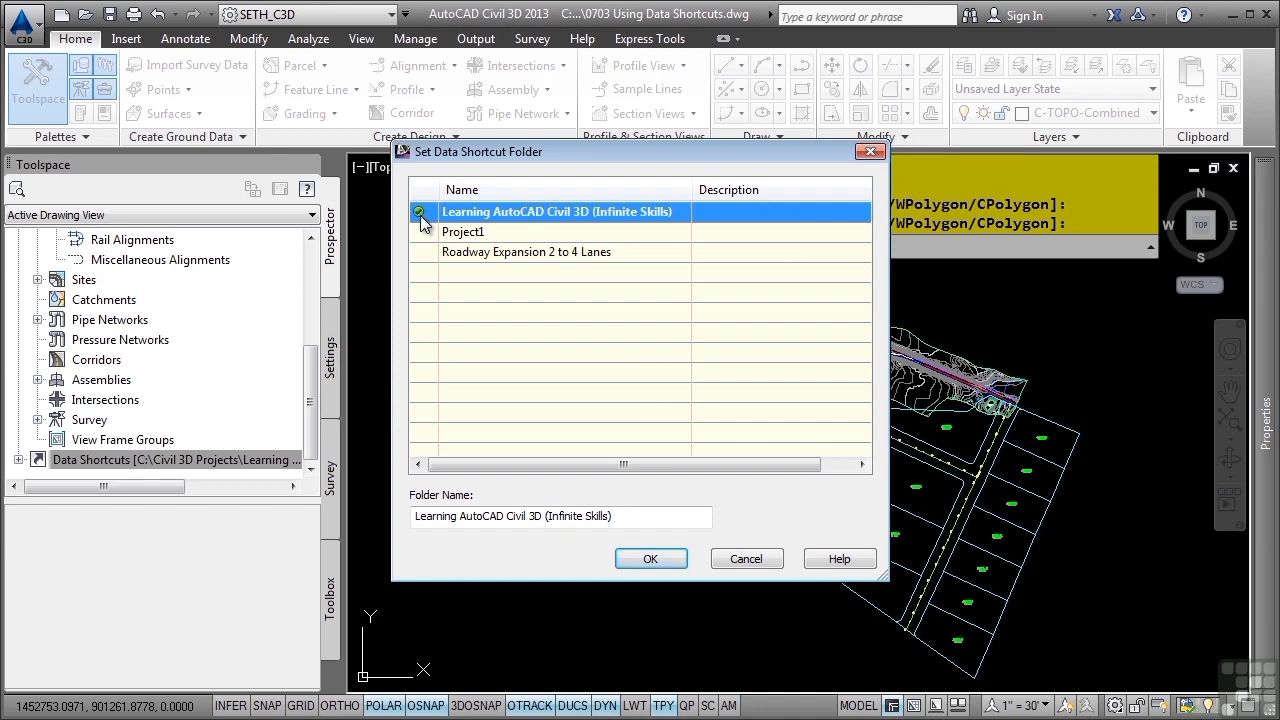
left_click(482, 233)
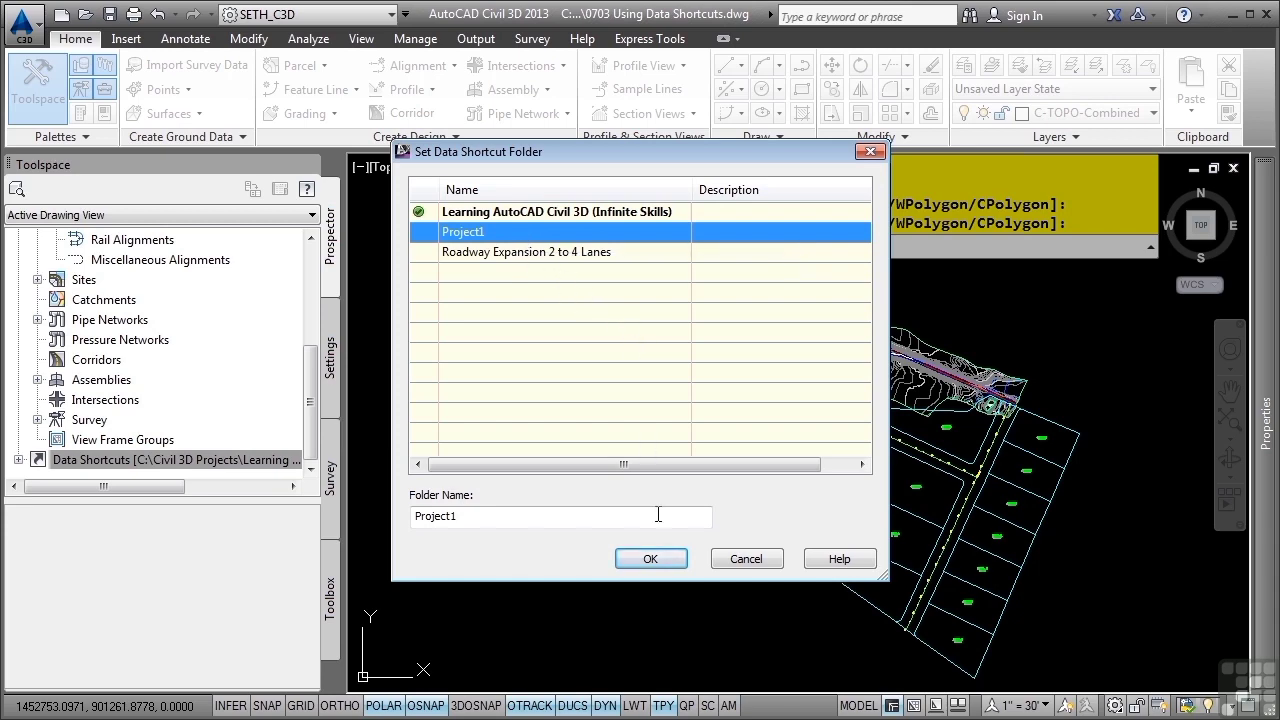
left_click(650, 561)
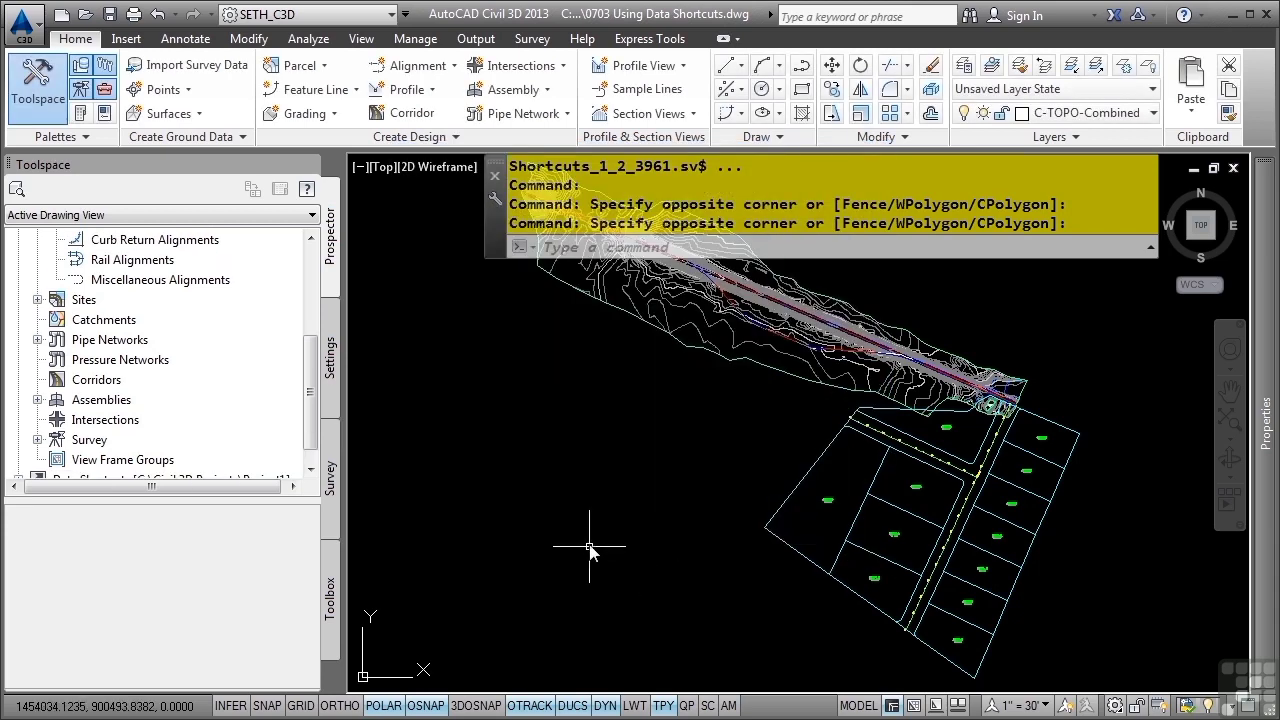
scroll(190, 437, "down", 1)
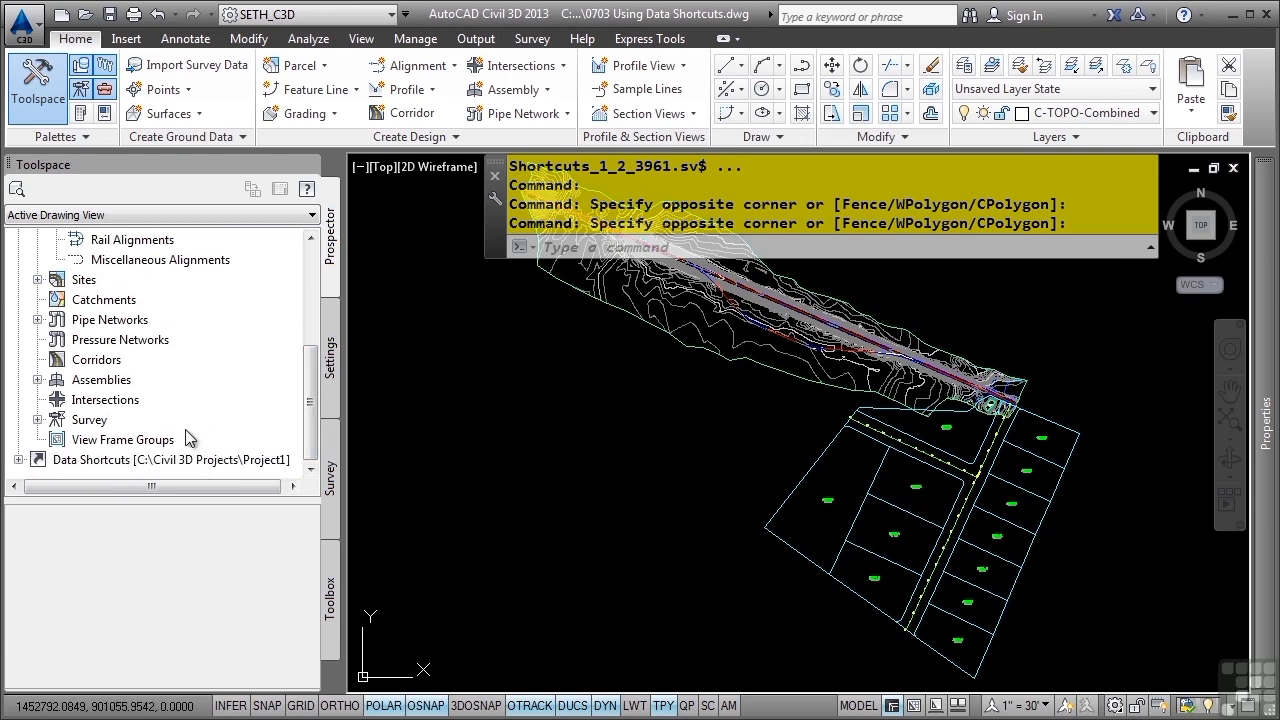
left_click(18, 460)
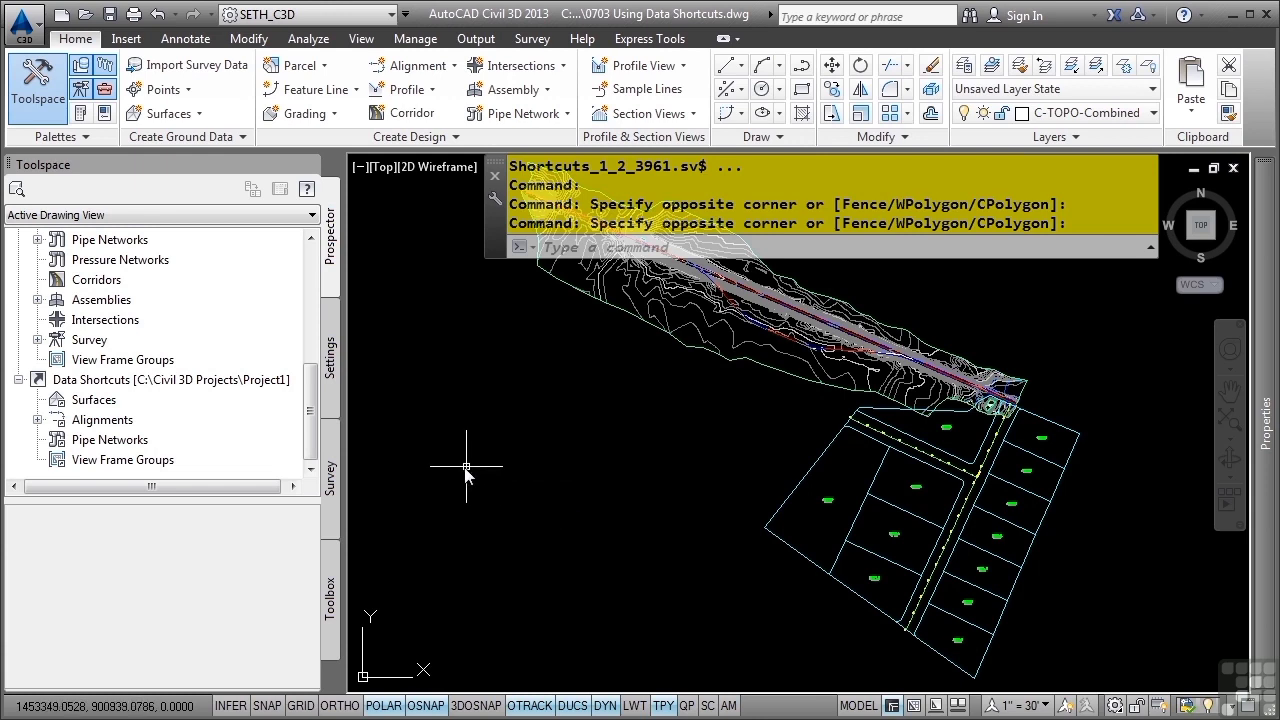
- Associate the current drawing with the project "Project1" in the working folder C:\Civil 3D Projects, and save the drawing
right_click(198, 379)
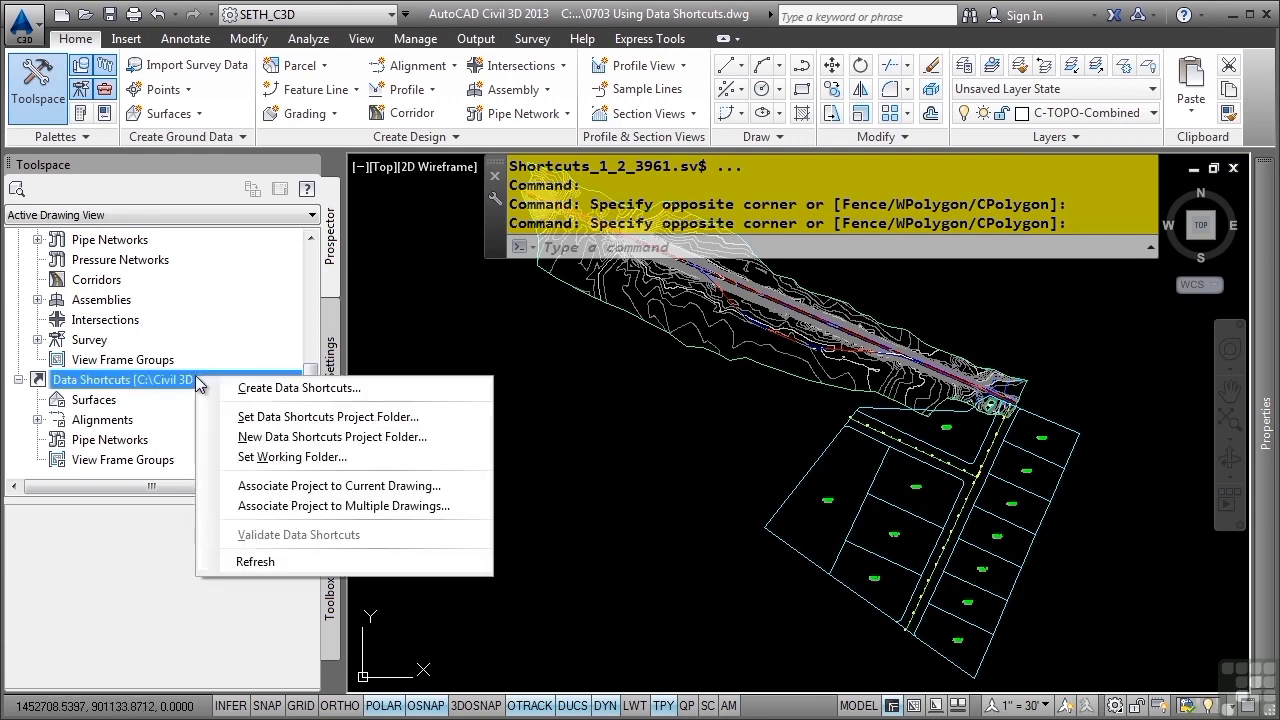
left_click(320, 486)
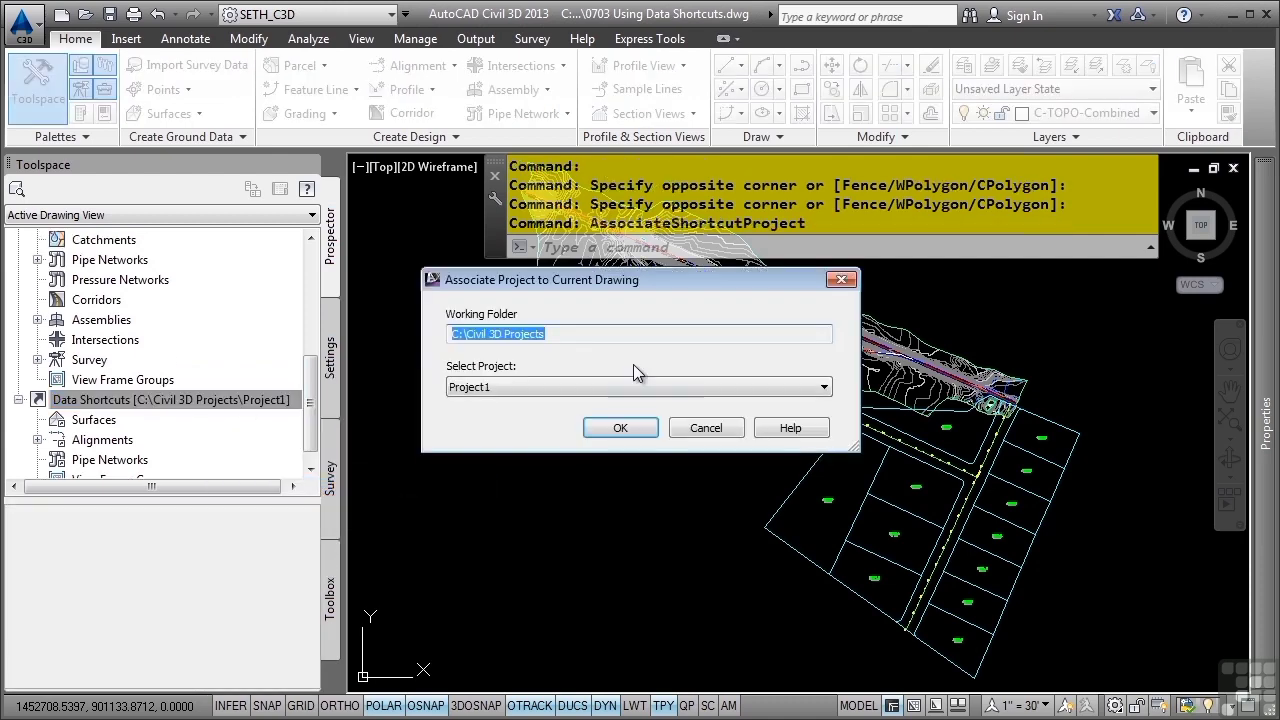
left_click(493, 388)
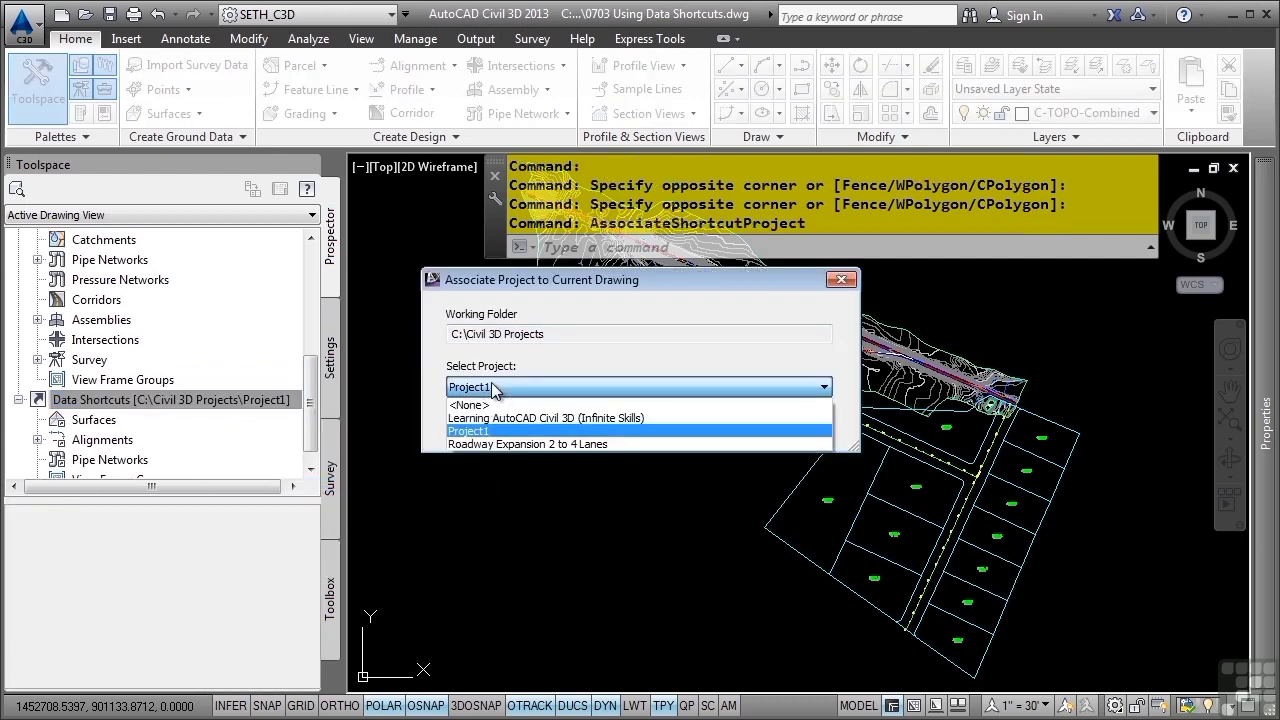
left_click(491, 387)
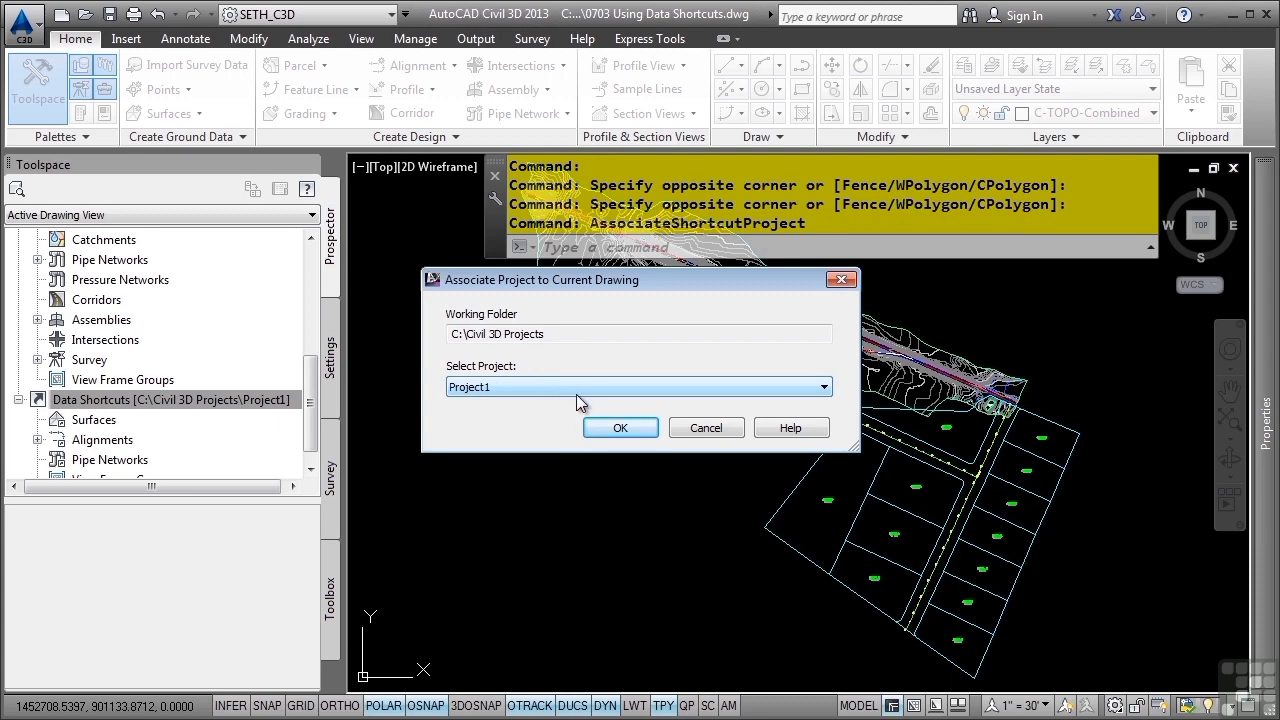
left_click(594, 424)
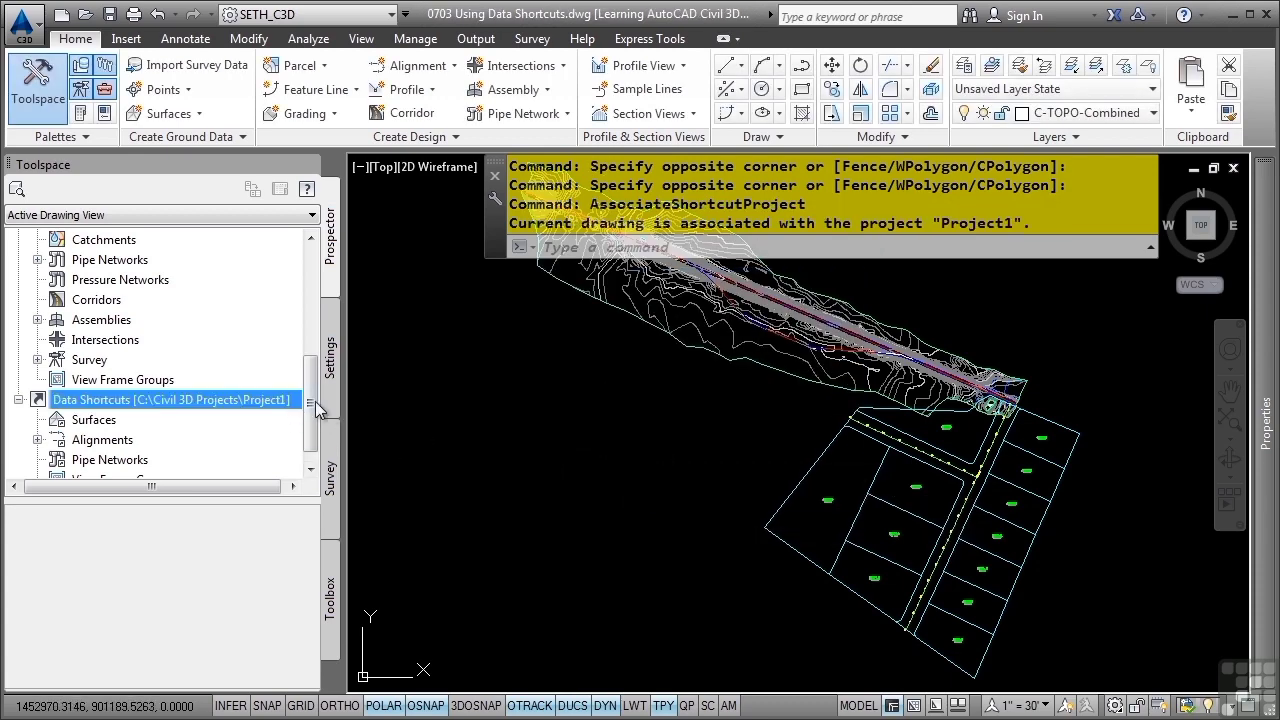
mouse_move(486, 410)
scroll(206, 357, "down", 1)
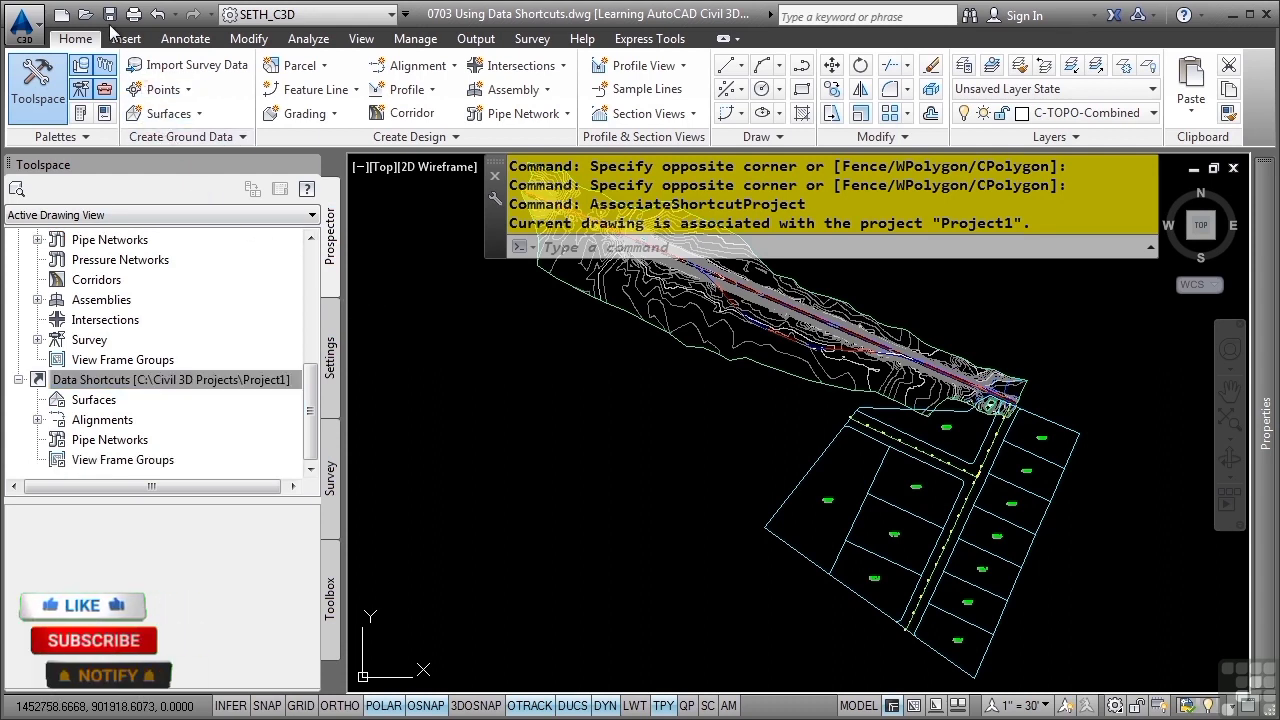
left_click(110, 15)
- Create data shortcuts in Project1 for the Combined EG surface and all the centerline alignments
left_click(170, 380)
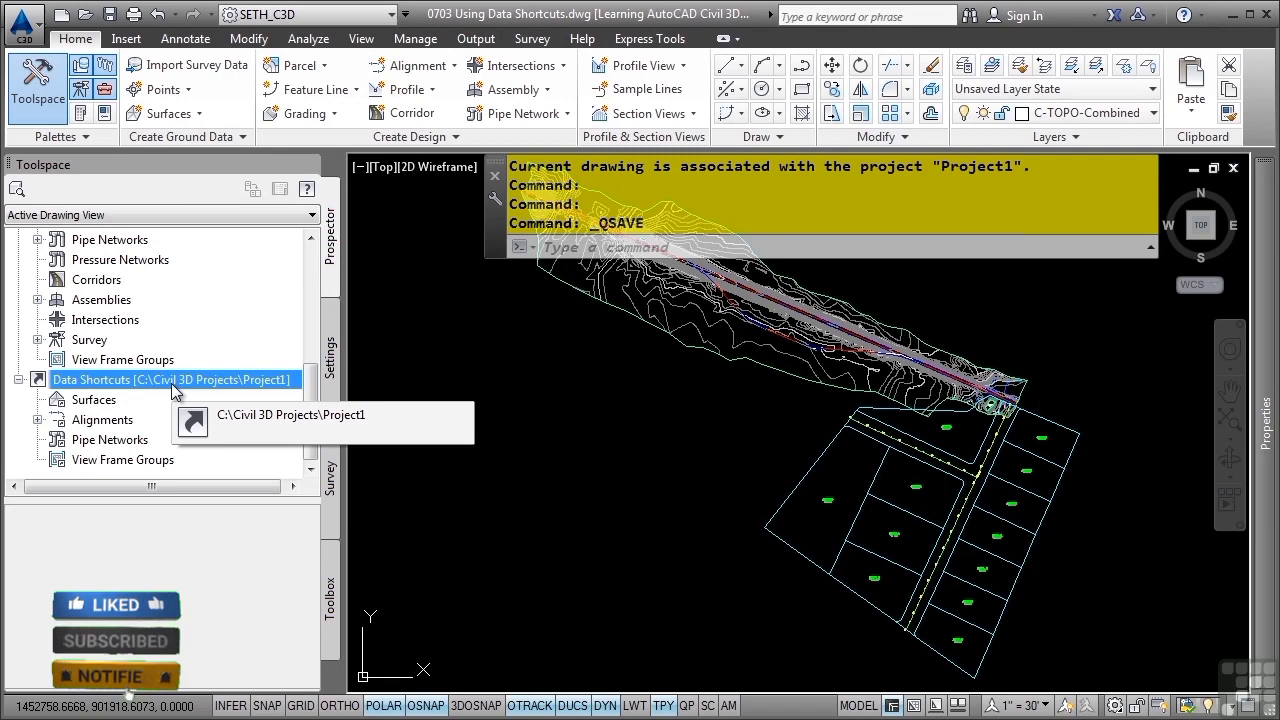
right_click(171, 383)
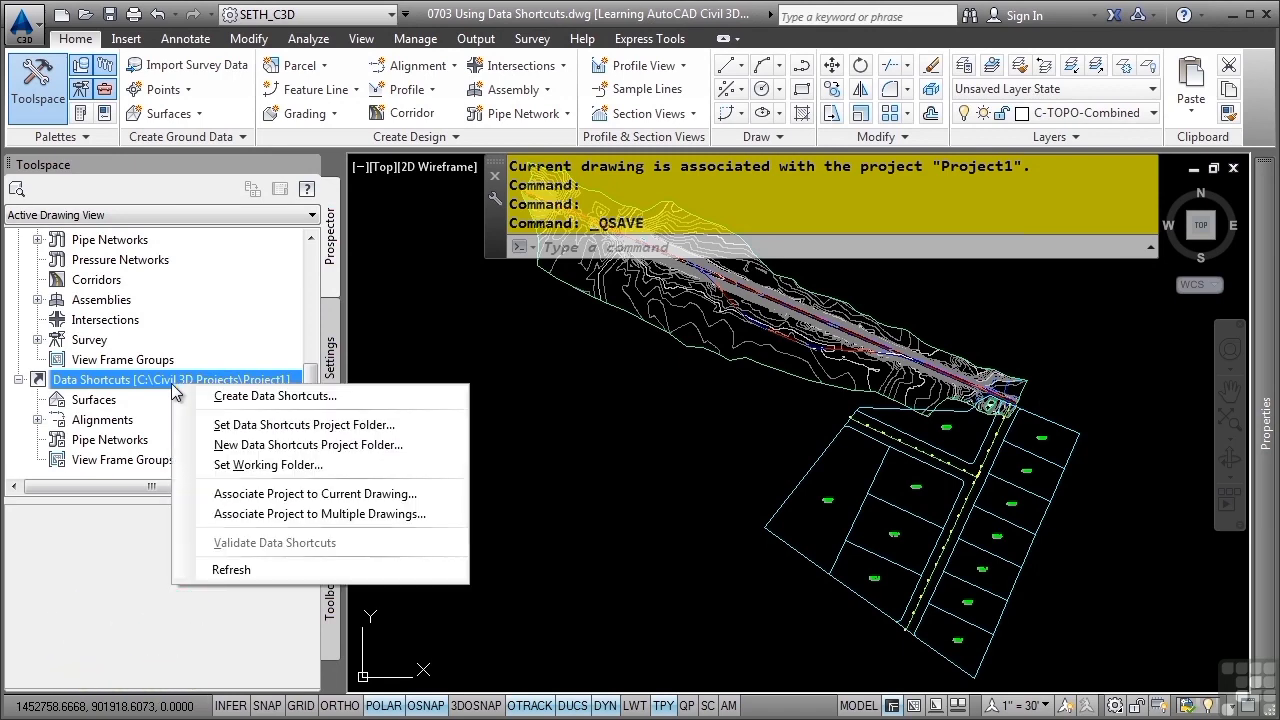
left_click(228, 398)
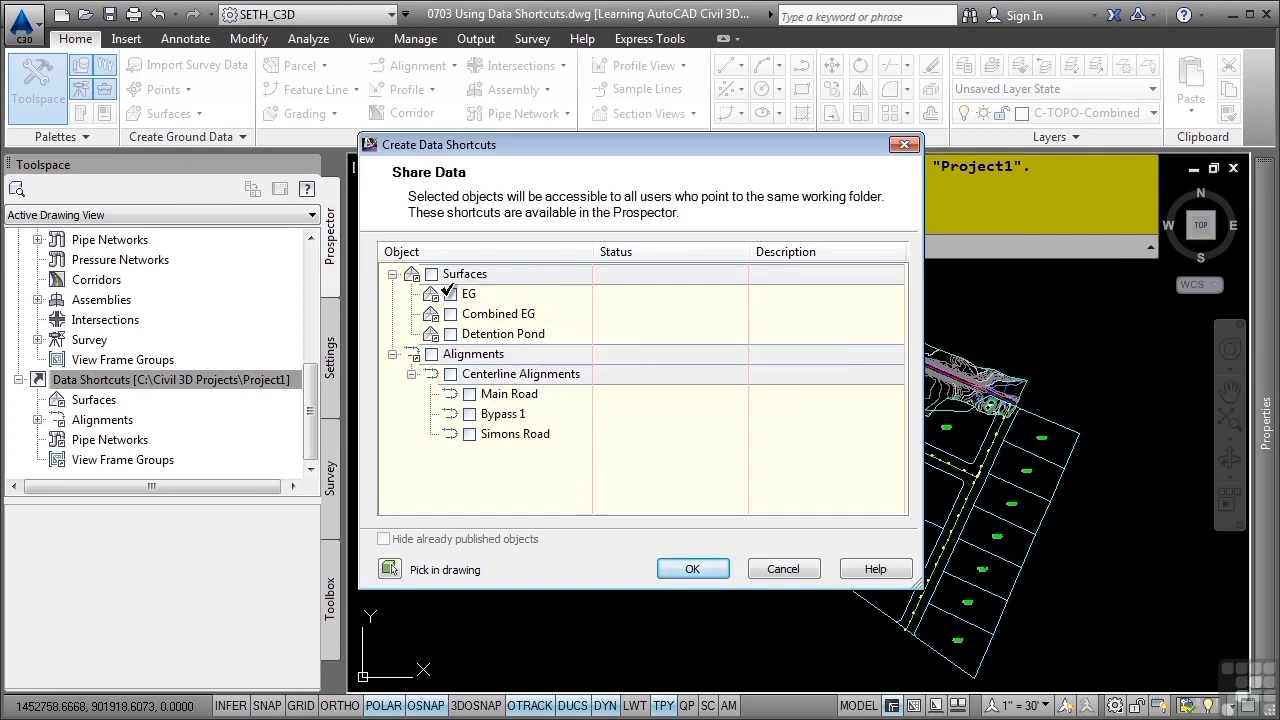
left_click(450, 294)
left_click(450, 294)
left_click(450, 314)
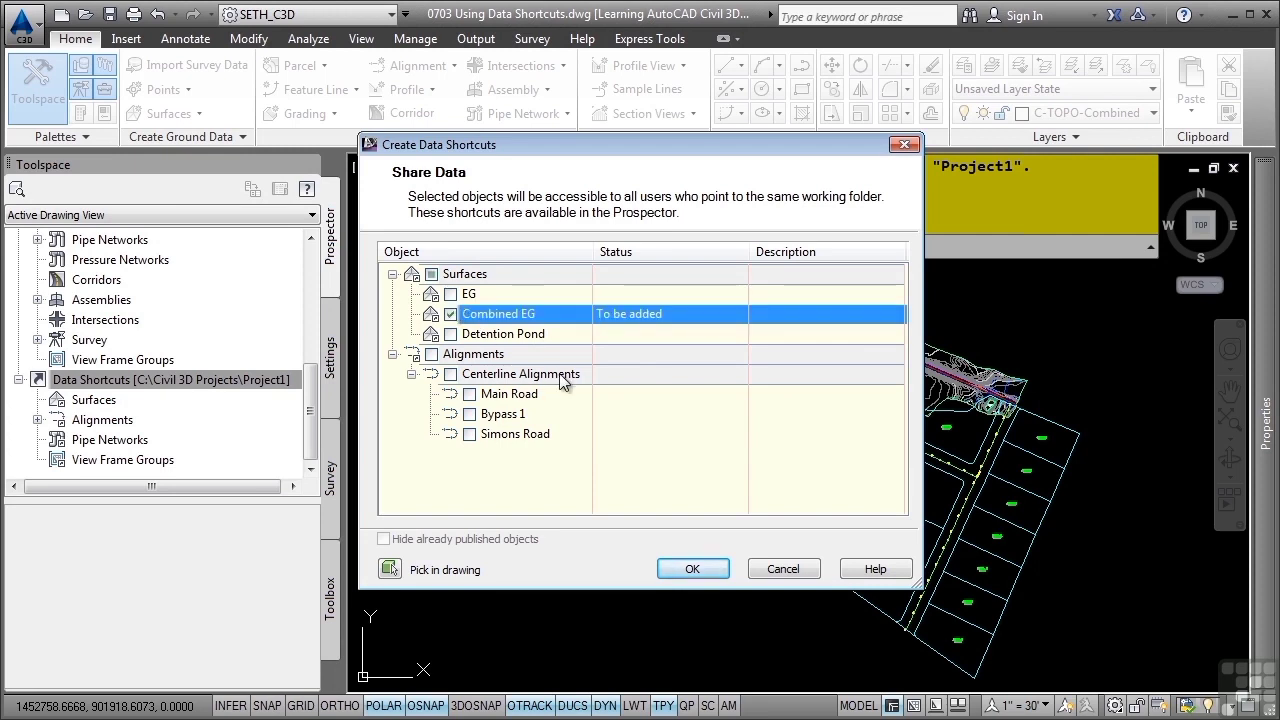
left_click(431, 353)
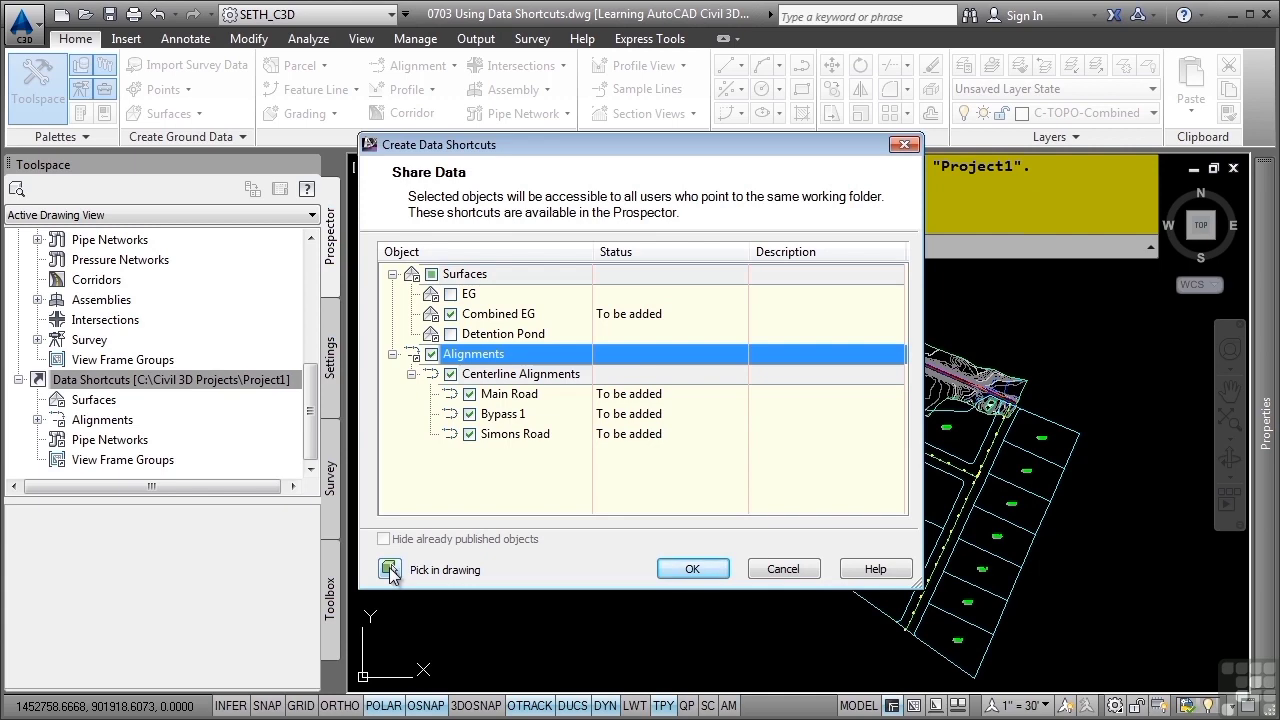
left_click(690, 569)
- Expand the surface and centerline alignment shortcuts in the Data Shortcuts collection and check the source file of Combined EG
left_click(93, 386)
left_click(37, 399)
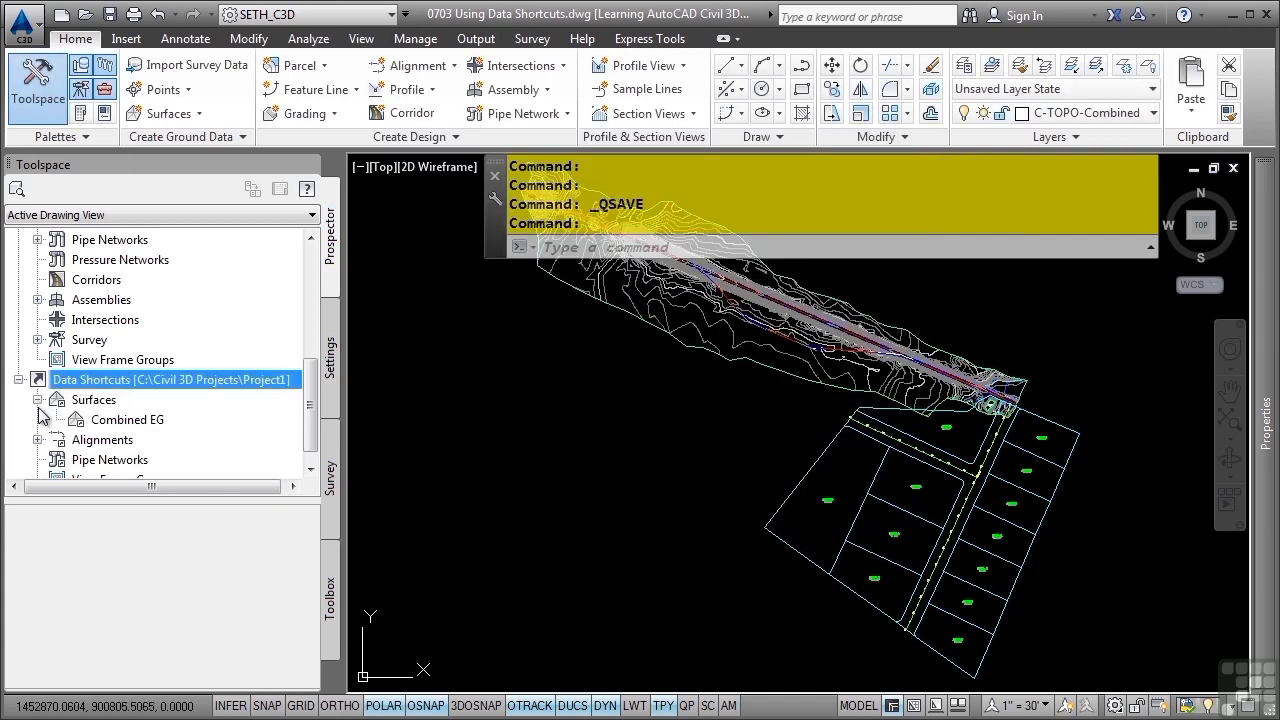
left_click(38, 439)
left_click(57, 380)
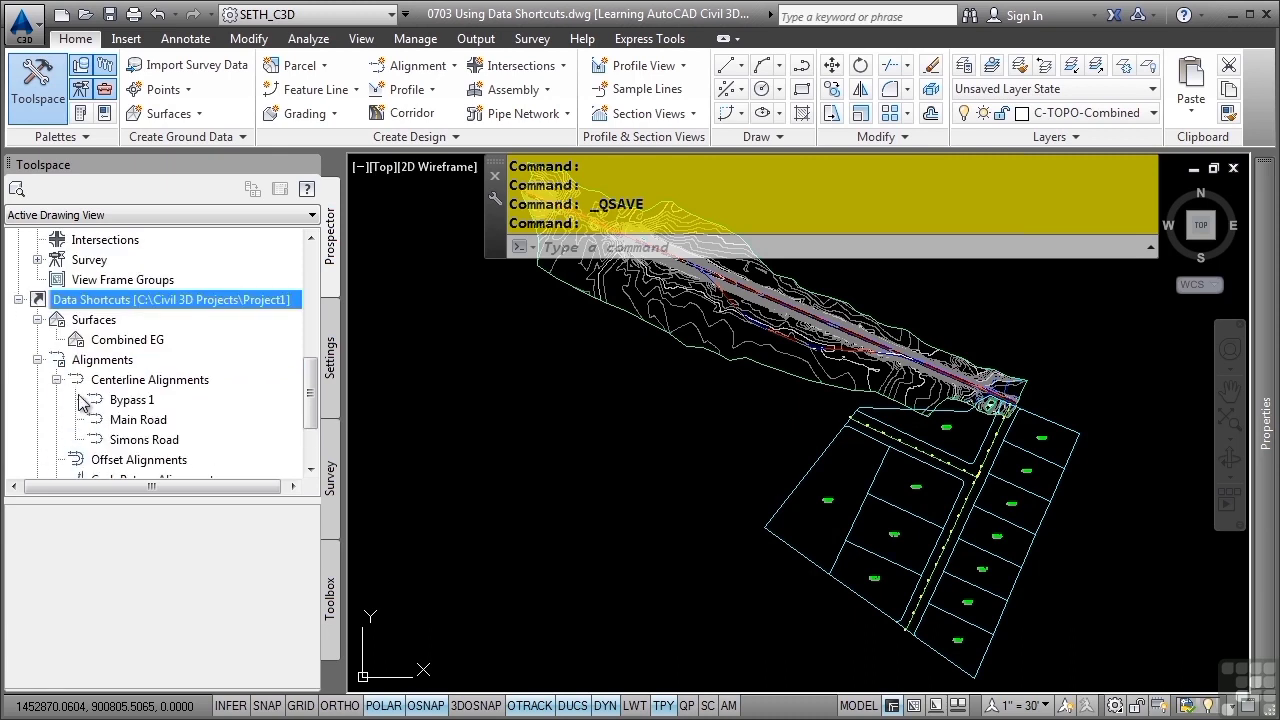
left_click(128, 342)
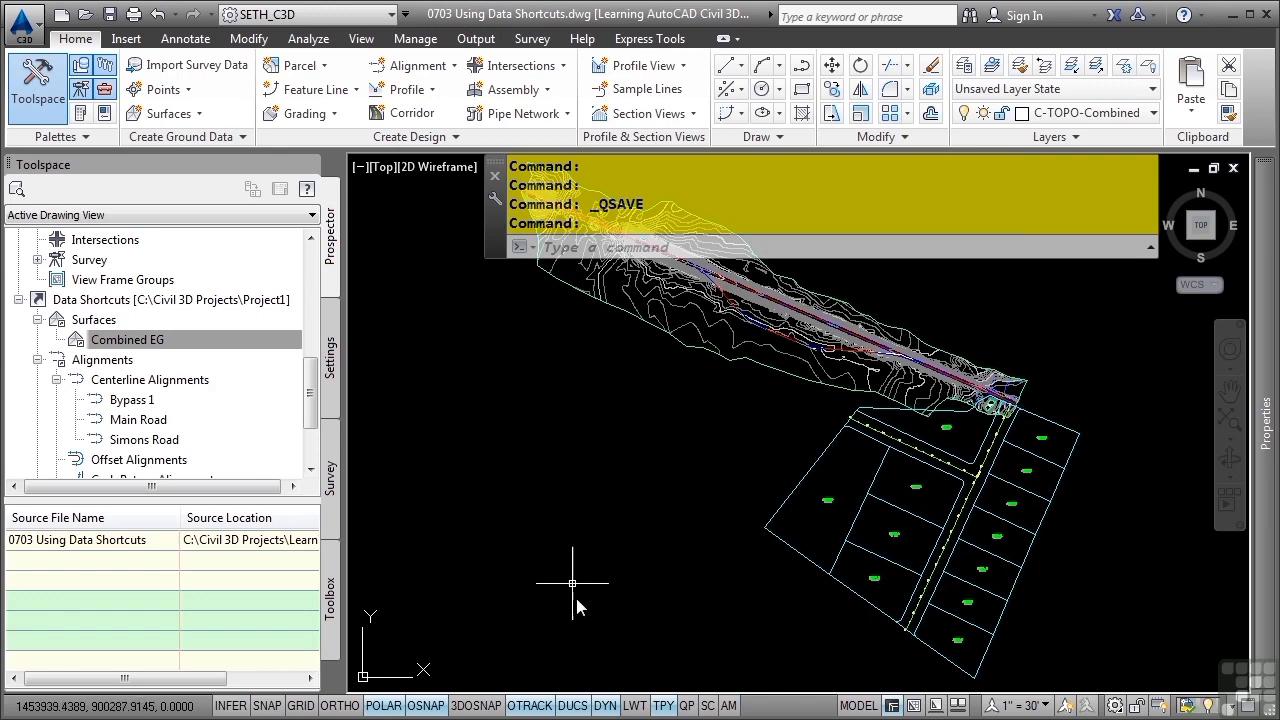
- Switch to Windows Explorer and examine the shortcut files in the Alignments and Surfaces subfolders of Project1's _Shortcuts folder
key("alt+Tab")
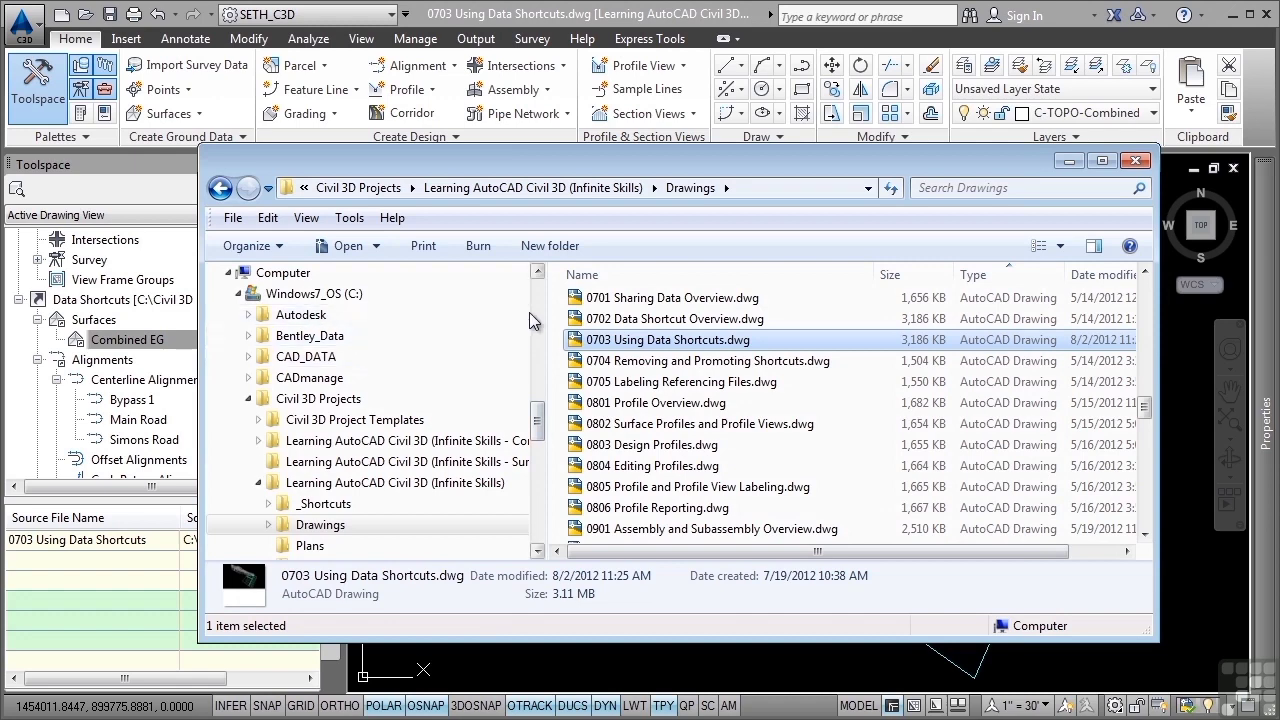
left_click(358, 188)
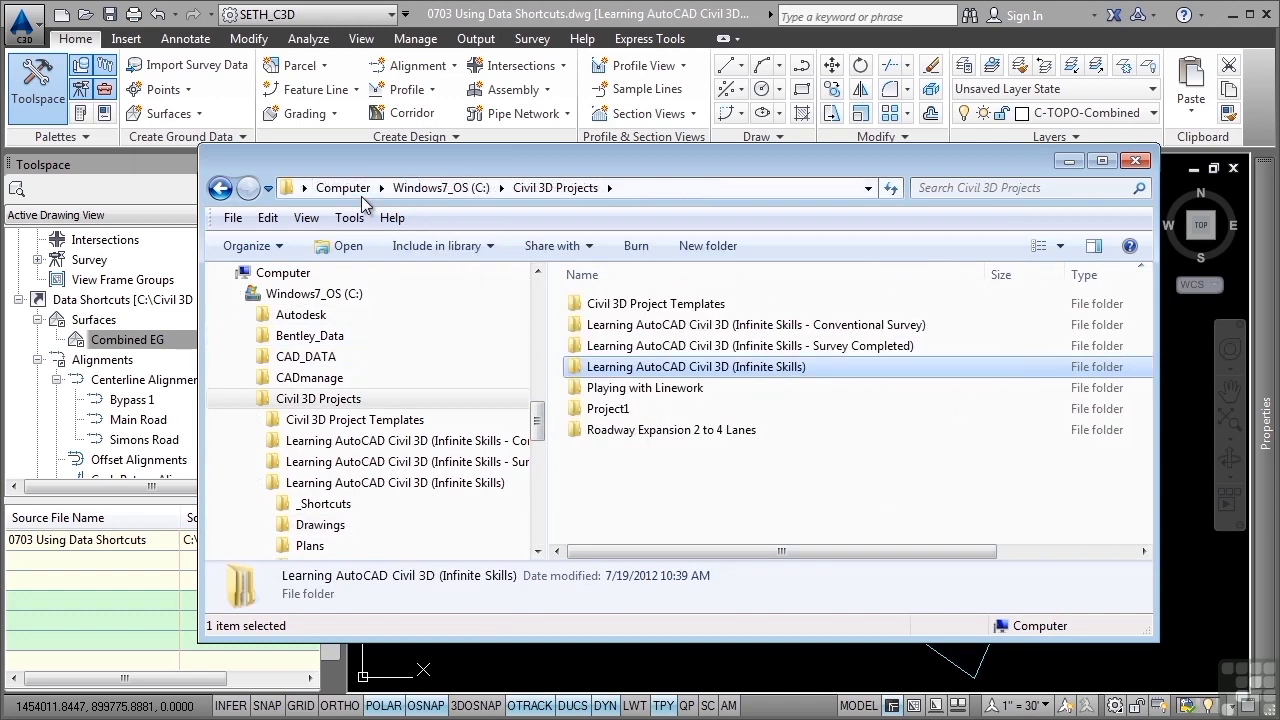
double_click(610, 409)
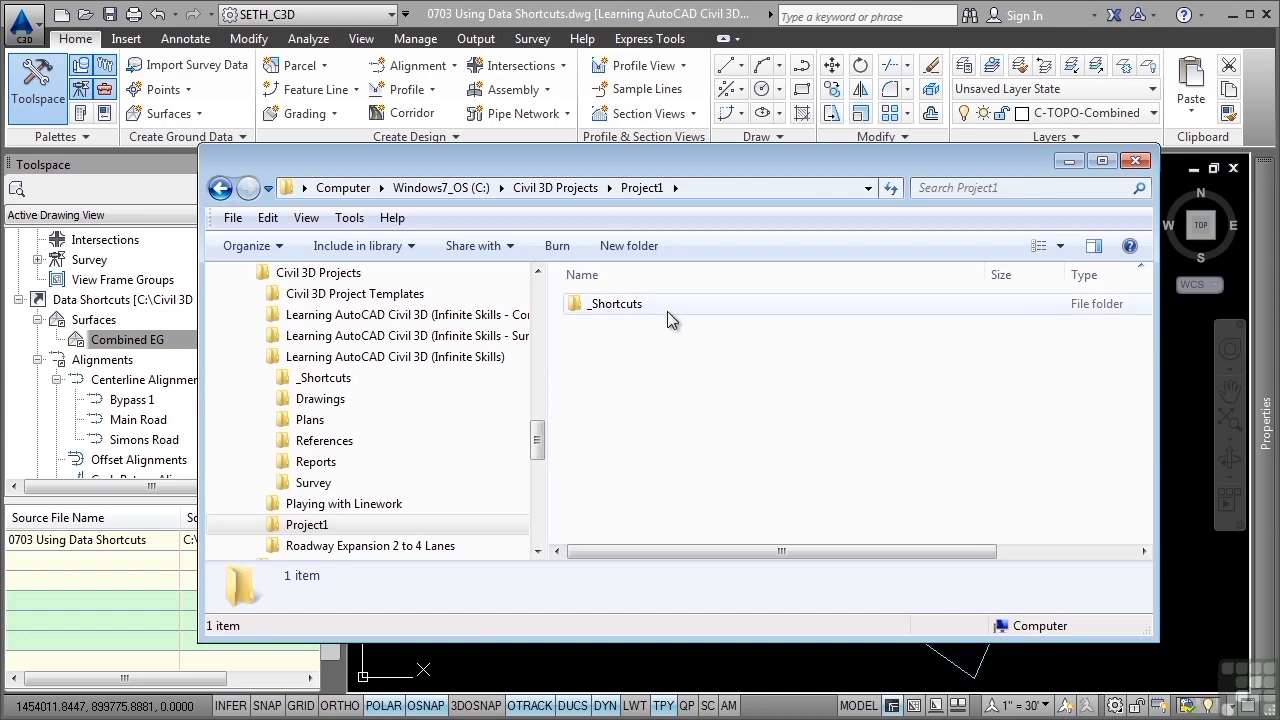
double_click(616, 307)
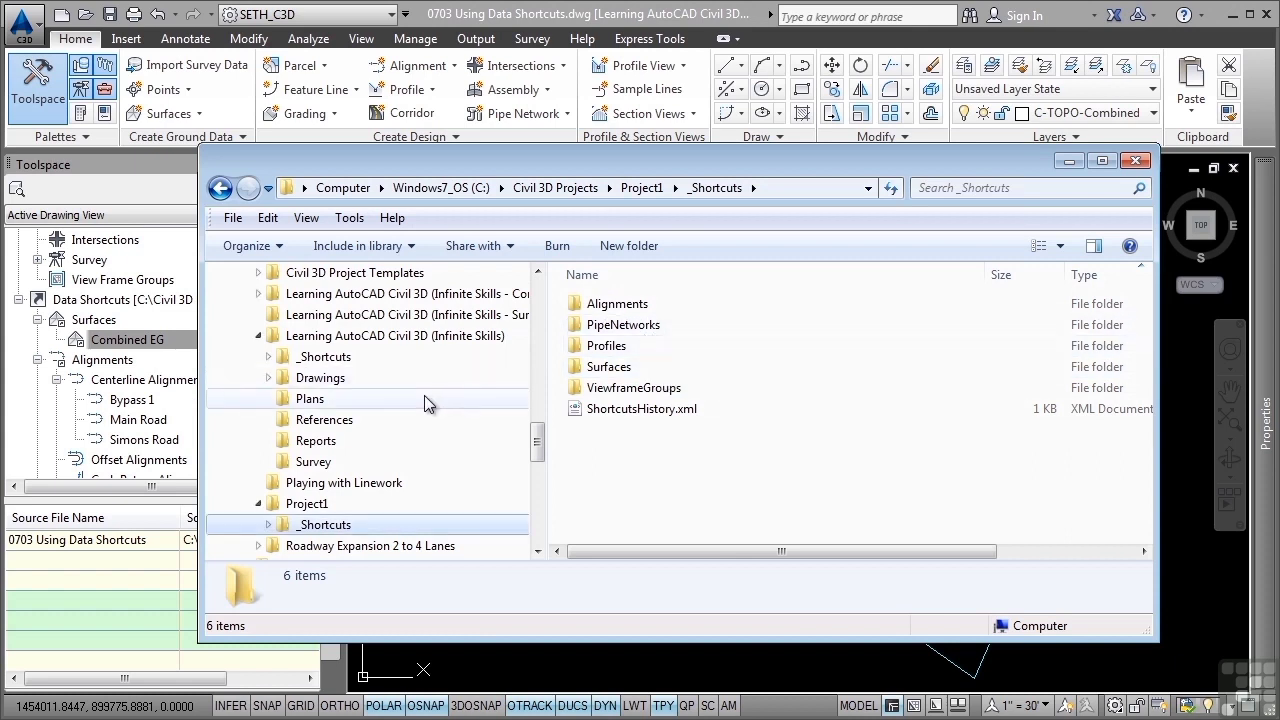
scroll(400, 420, "down", 1)
left_click(272, 483)
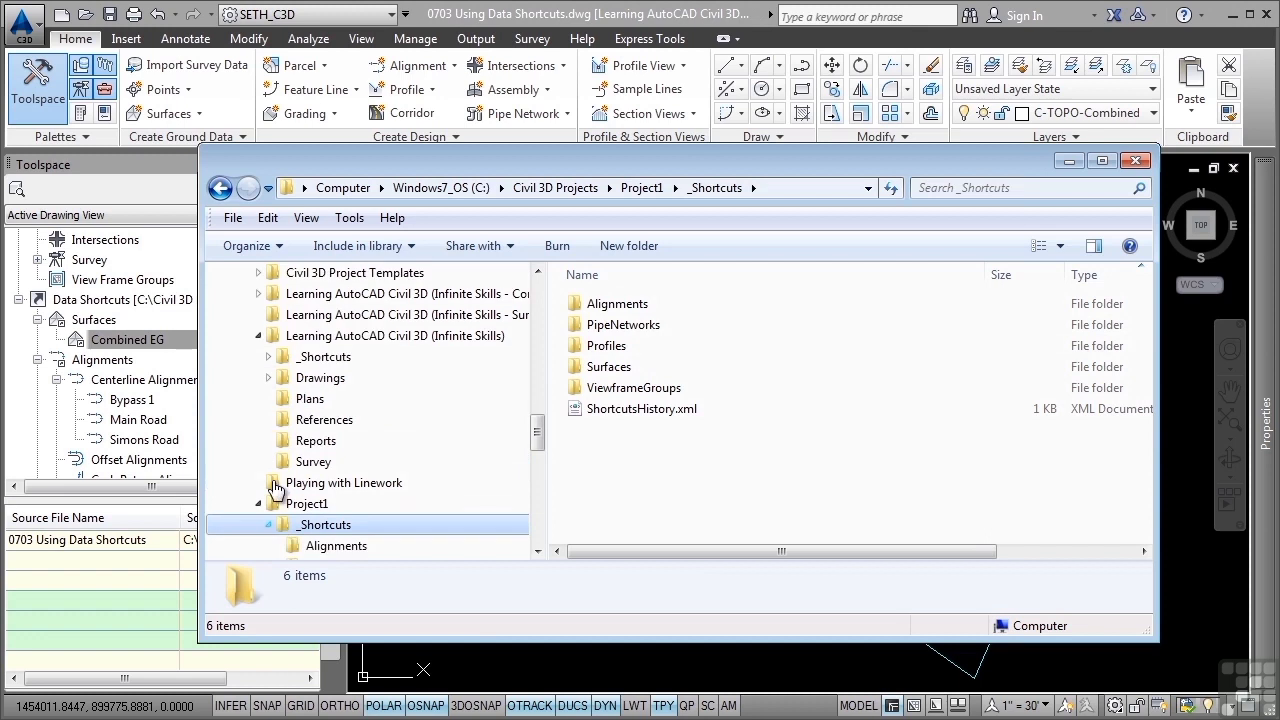
left_click(325, 505)
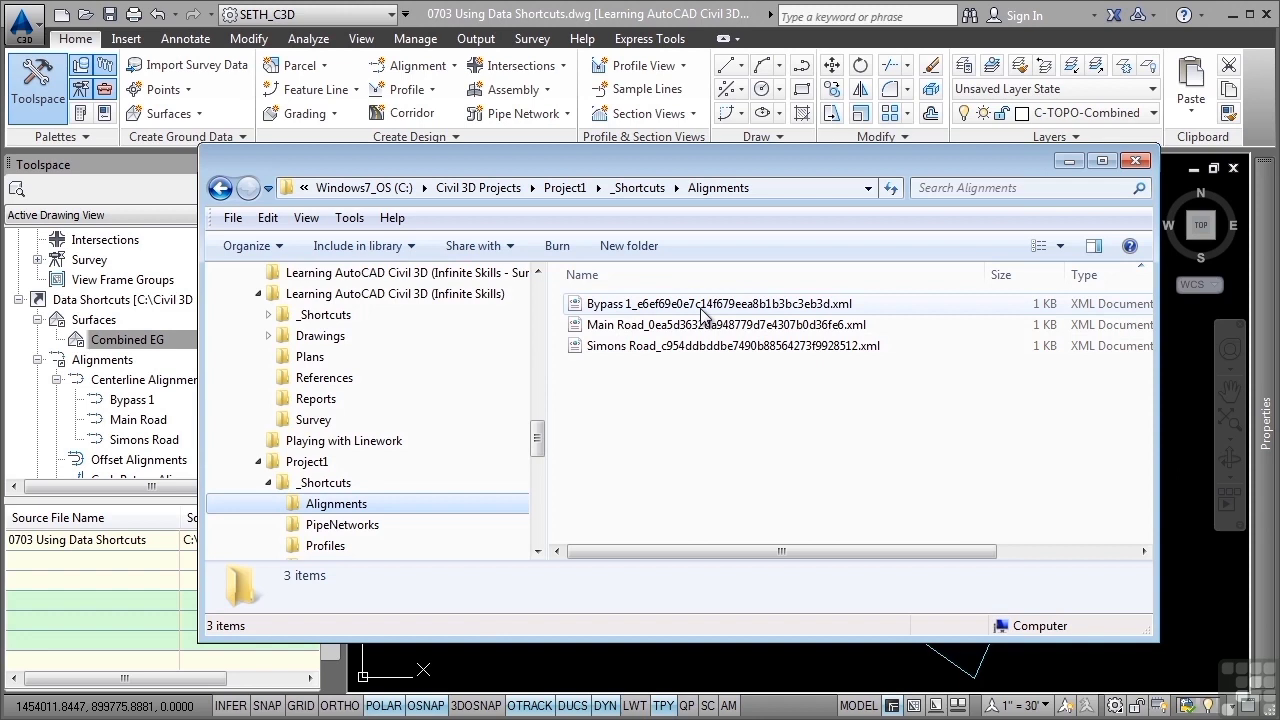
scroll(441, 470, "down", 2)
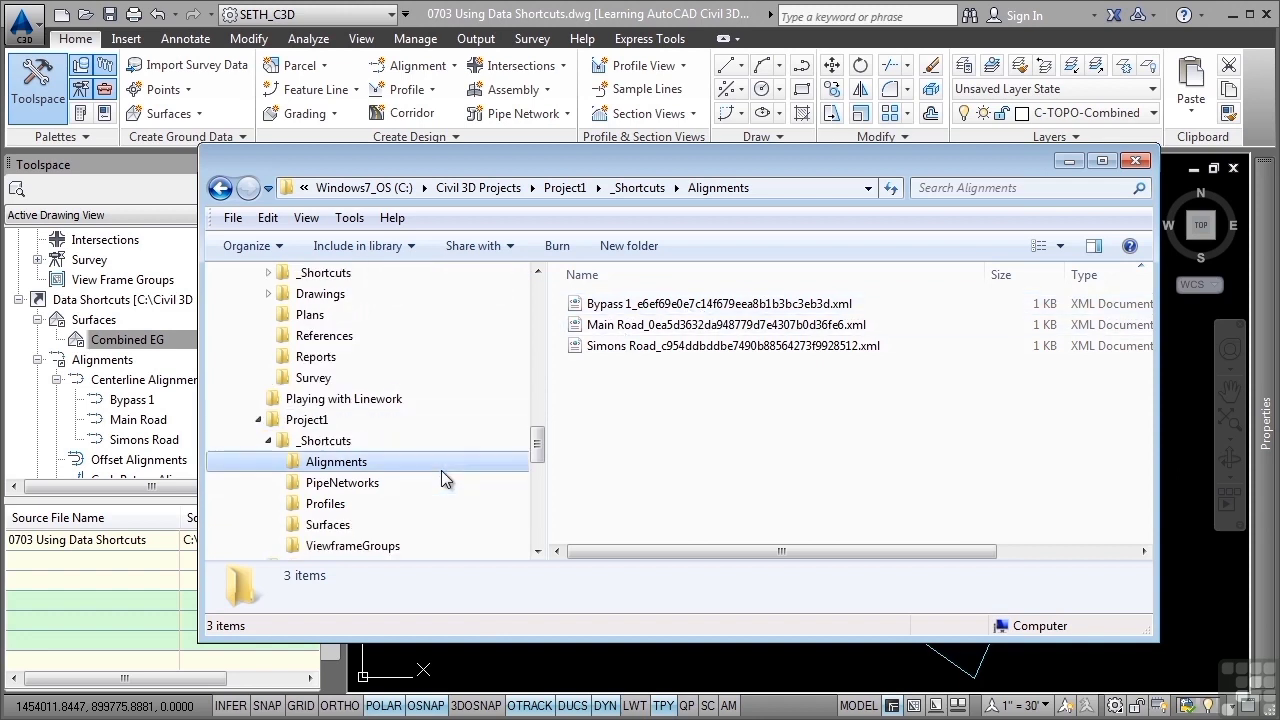
left_click(335, 484)
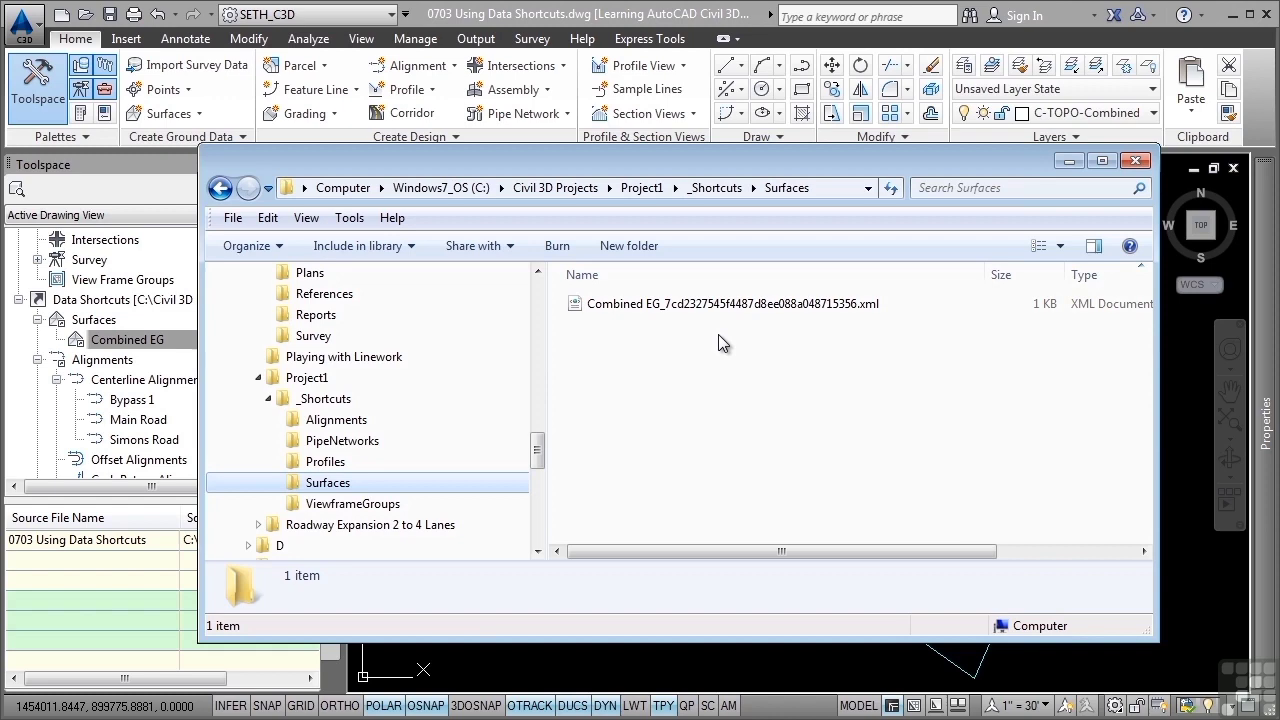
left_click(1068, 161)
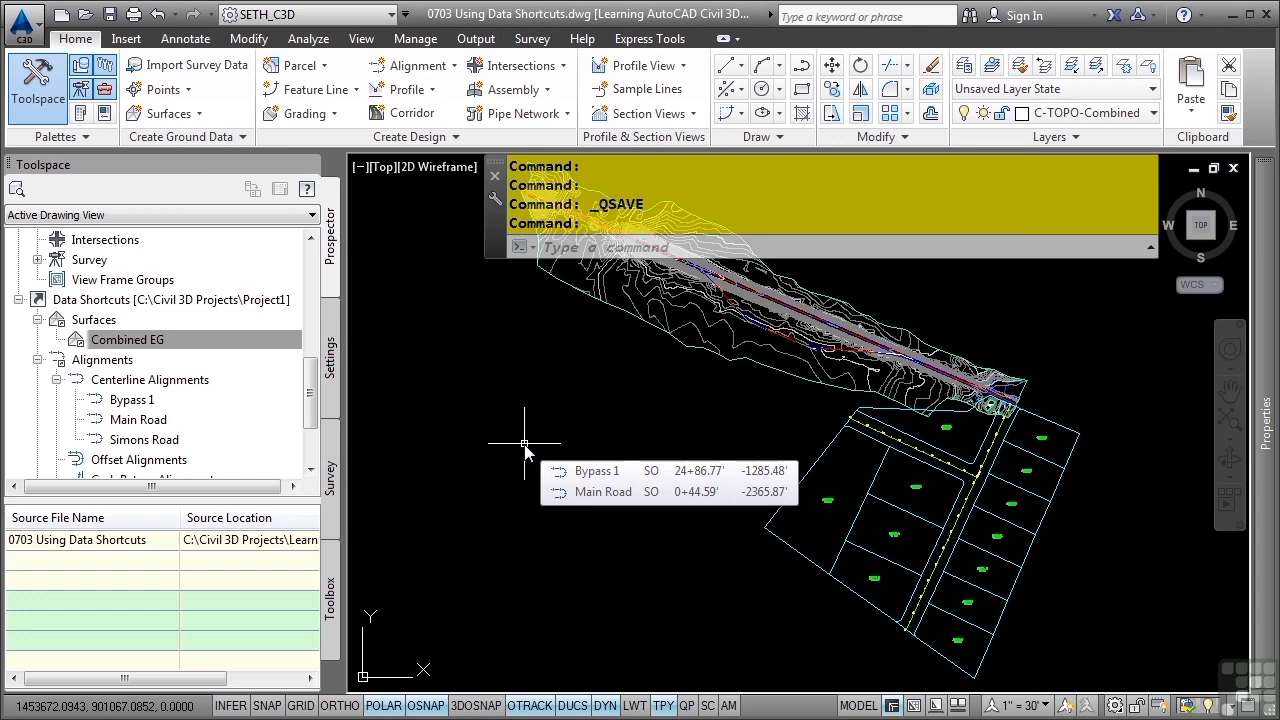
- Create a new drawing from the template "Learning AutoCAD Civil 3D (Infinite Skills).dwt" in that project's Drawings folder
left_click(18, 299)
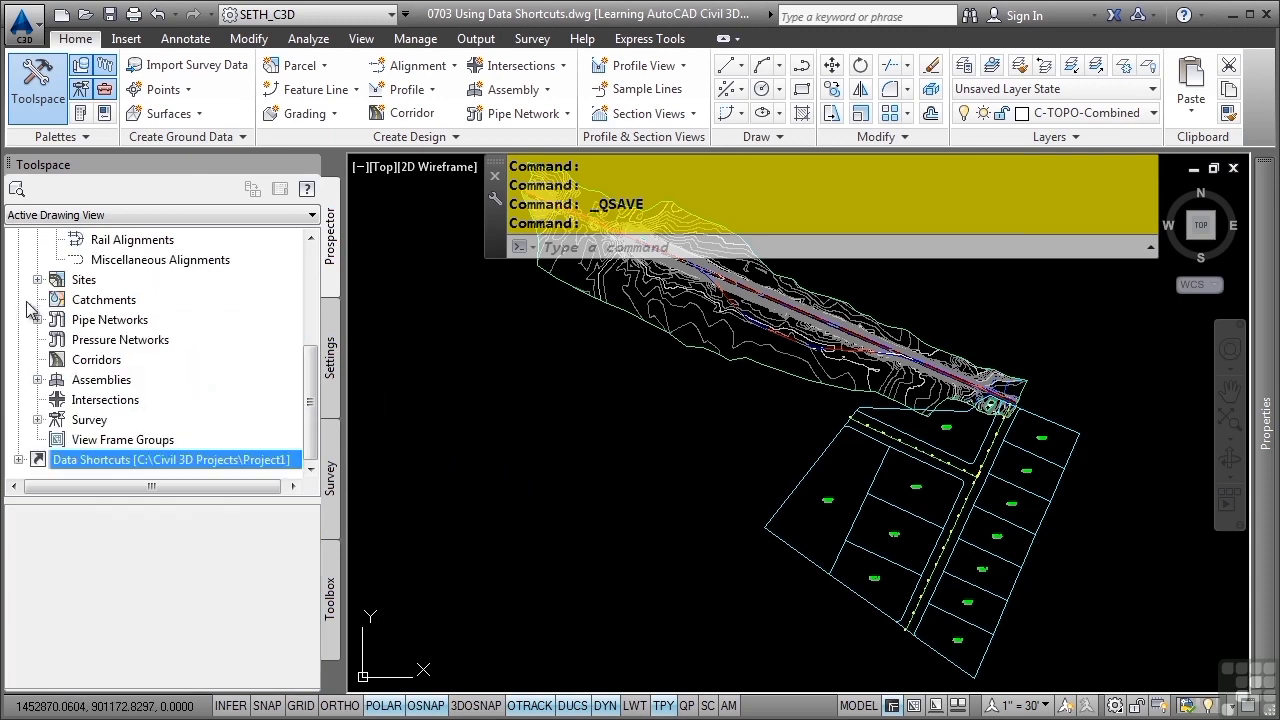
left_click(38, 36)
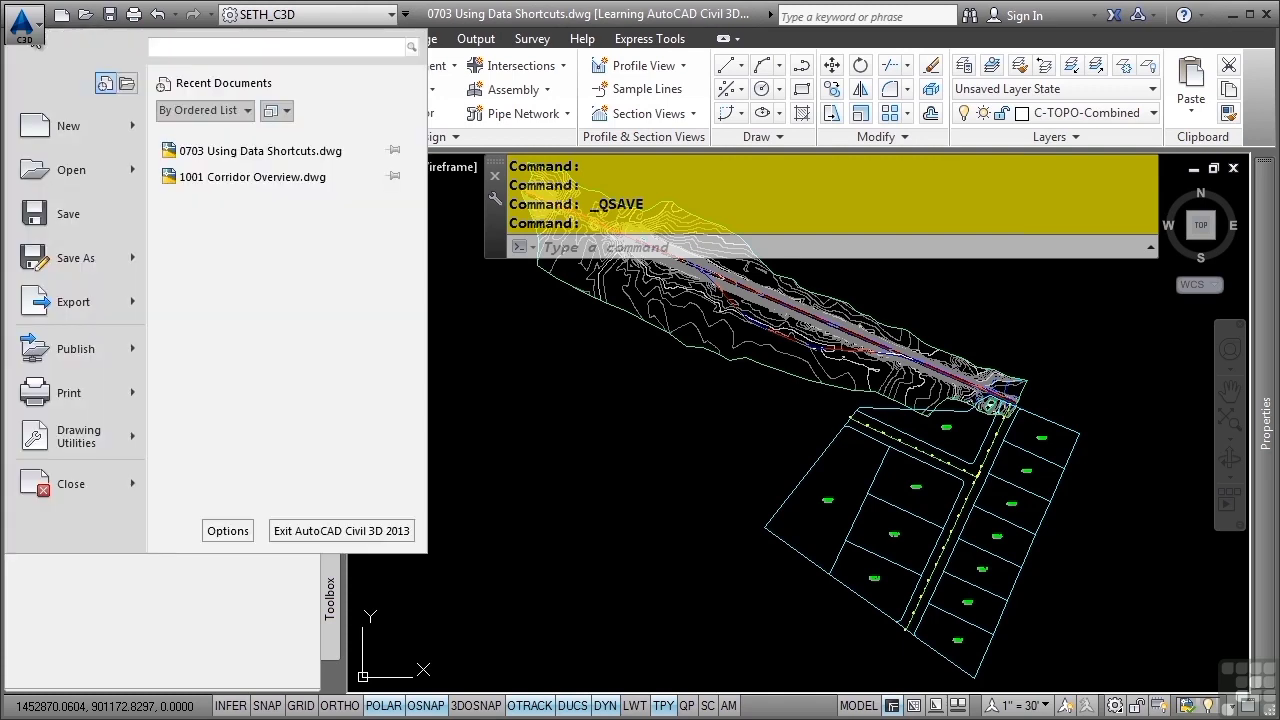
left_click(66, 127)
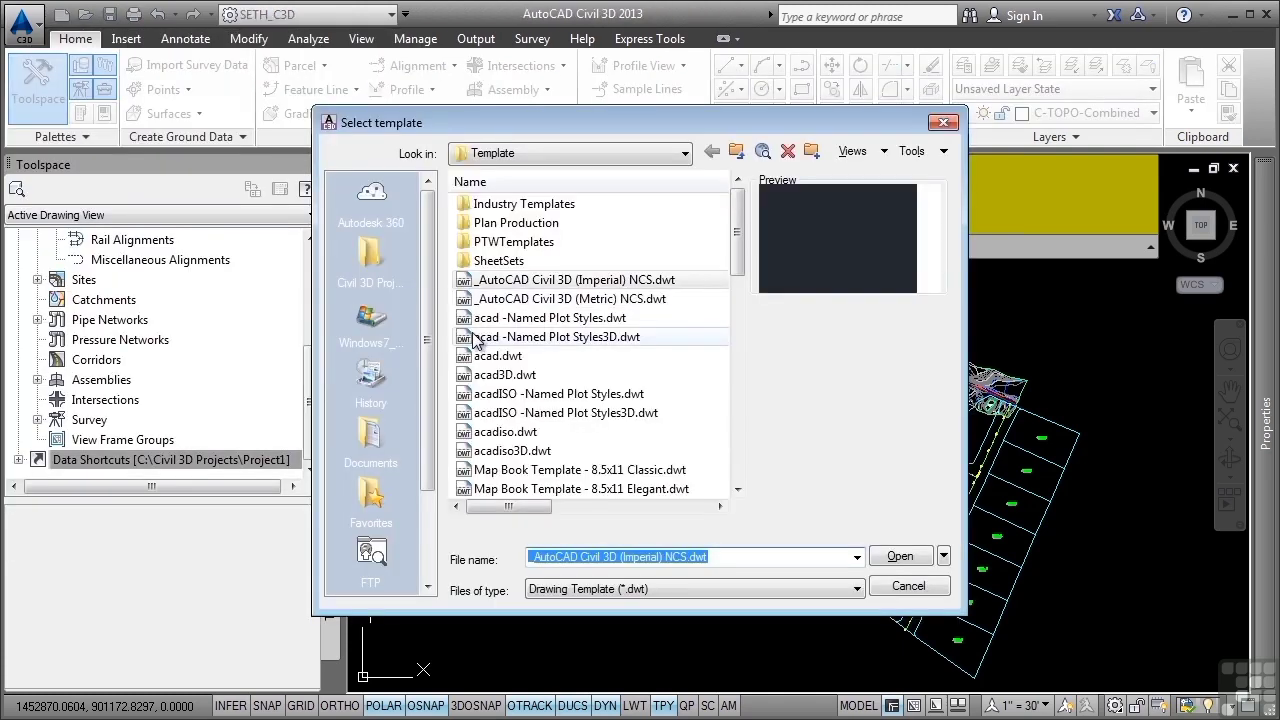
left_click(370, 262)
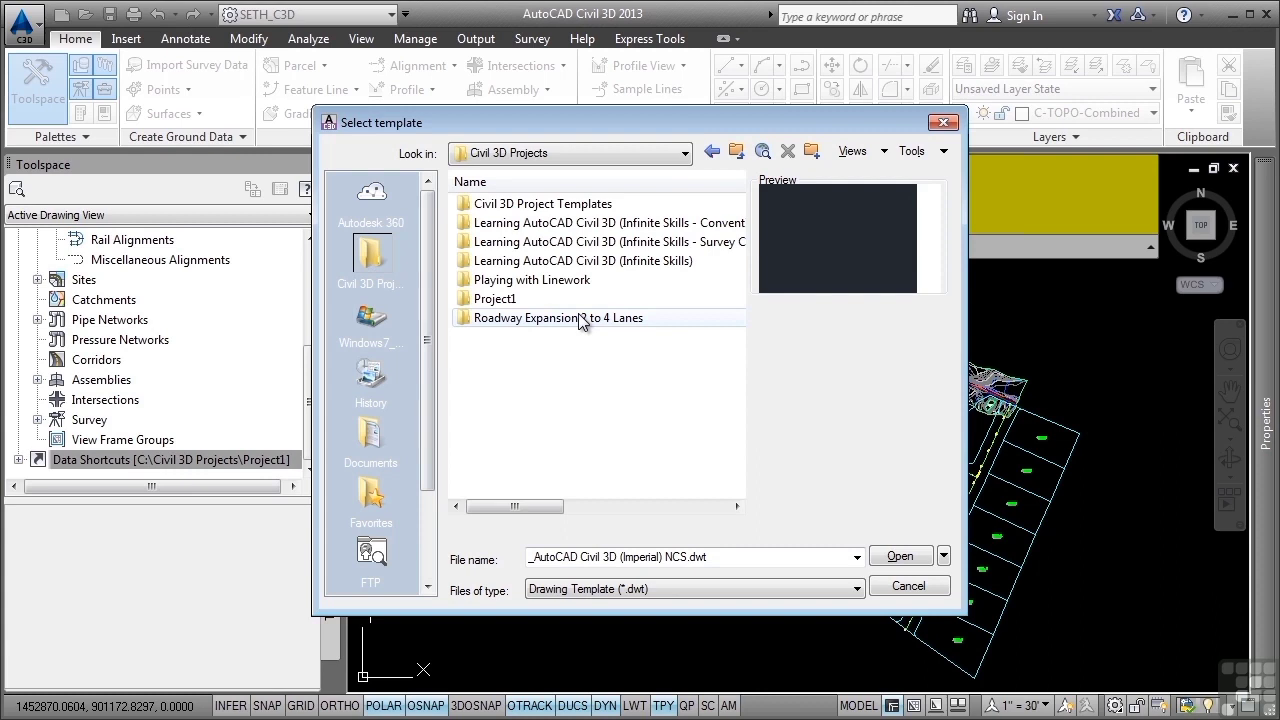
left_click(603, 262)
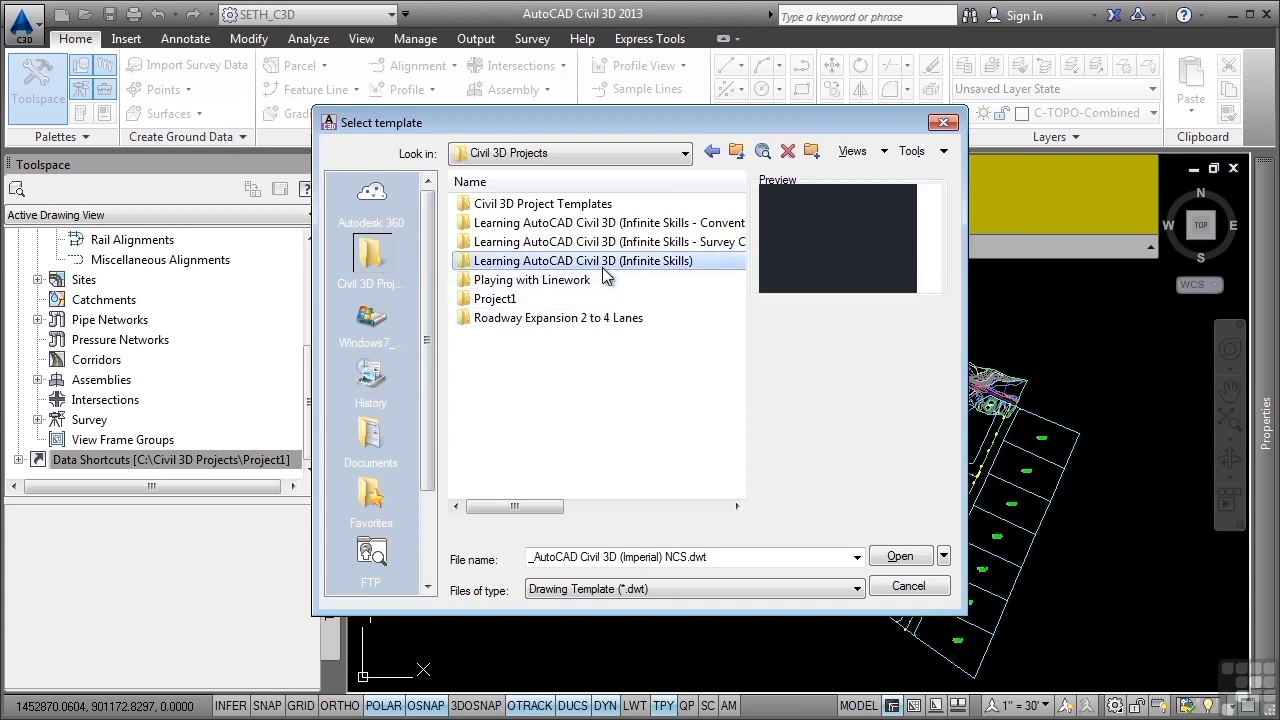
double_click(602, 264)
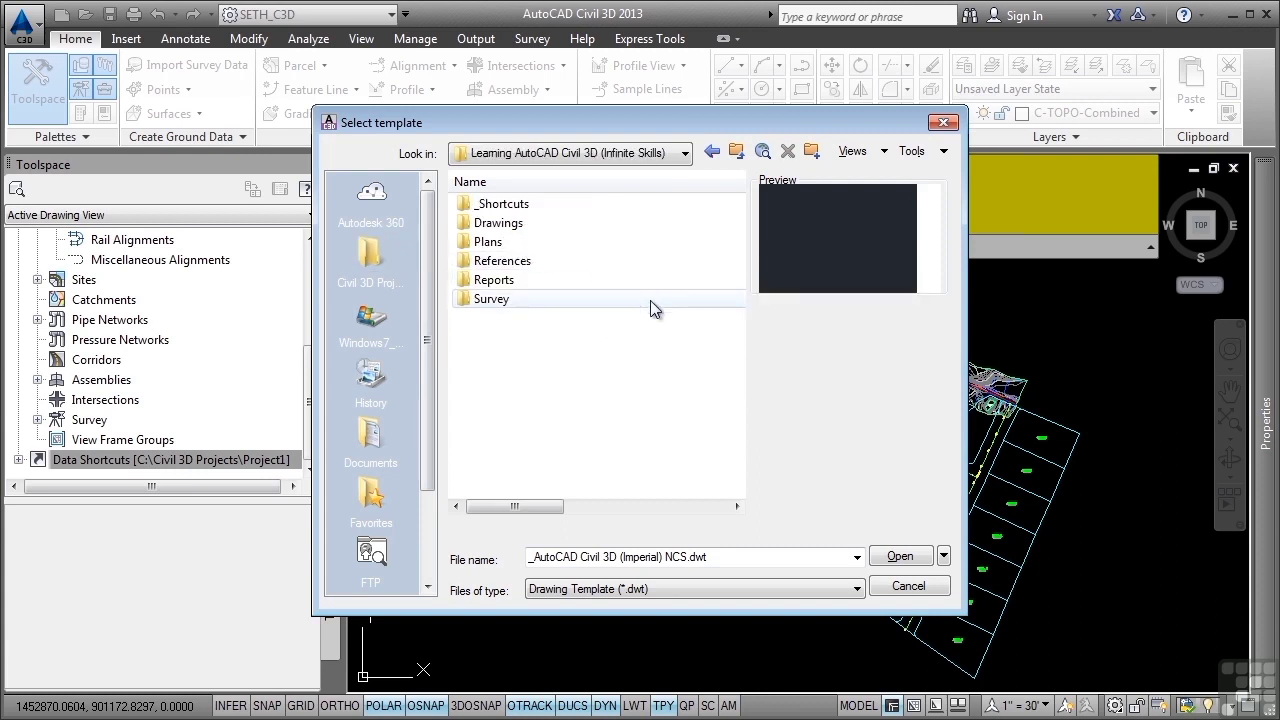
double_click(533, 225)
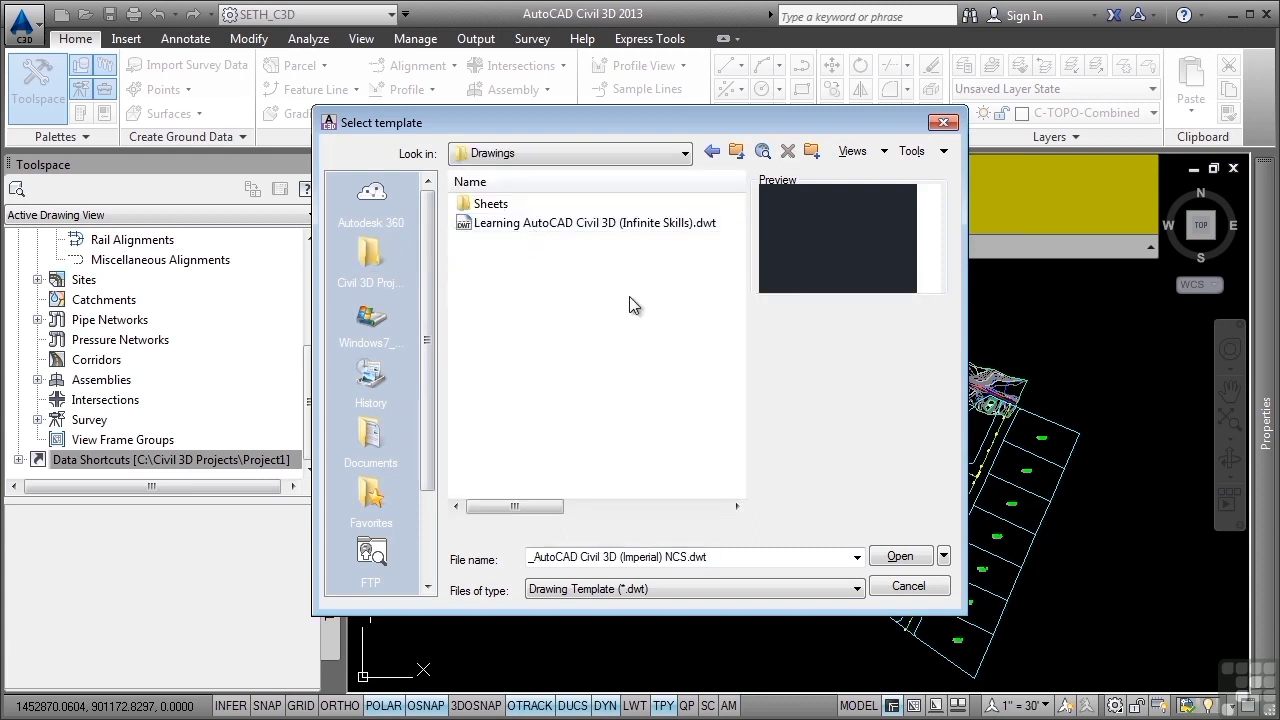
double_click(590, 233)
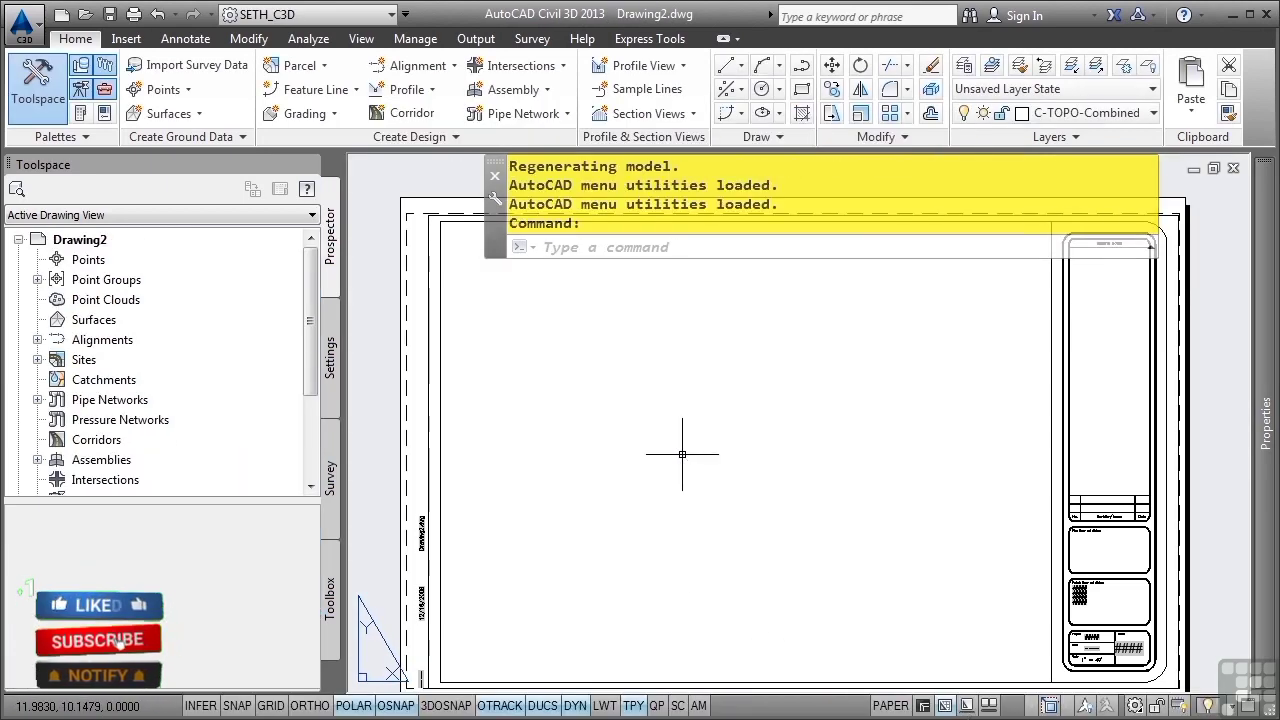
- Switch the new drawing to model space and save it as "Data Shortcut Testing" in the Drawings folder
left_click(923, 707)
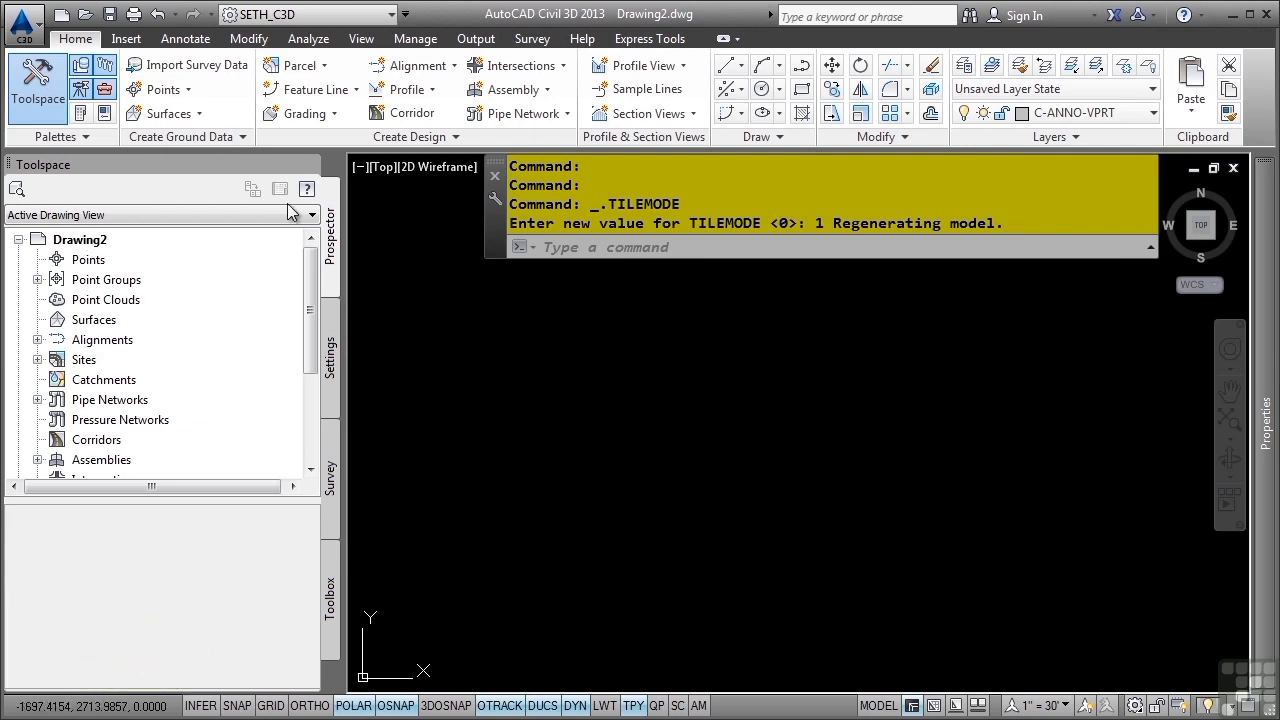
left_click(110, 16)
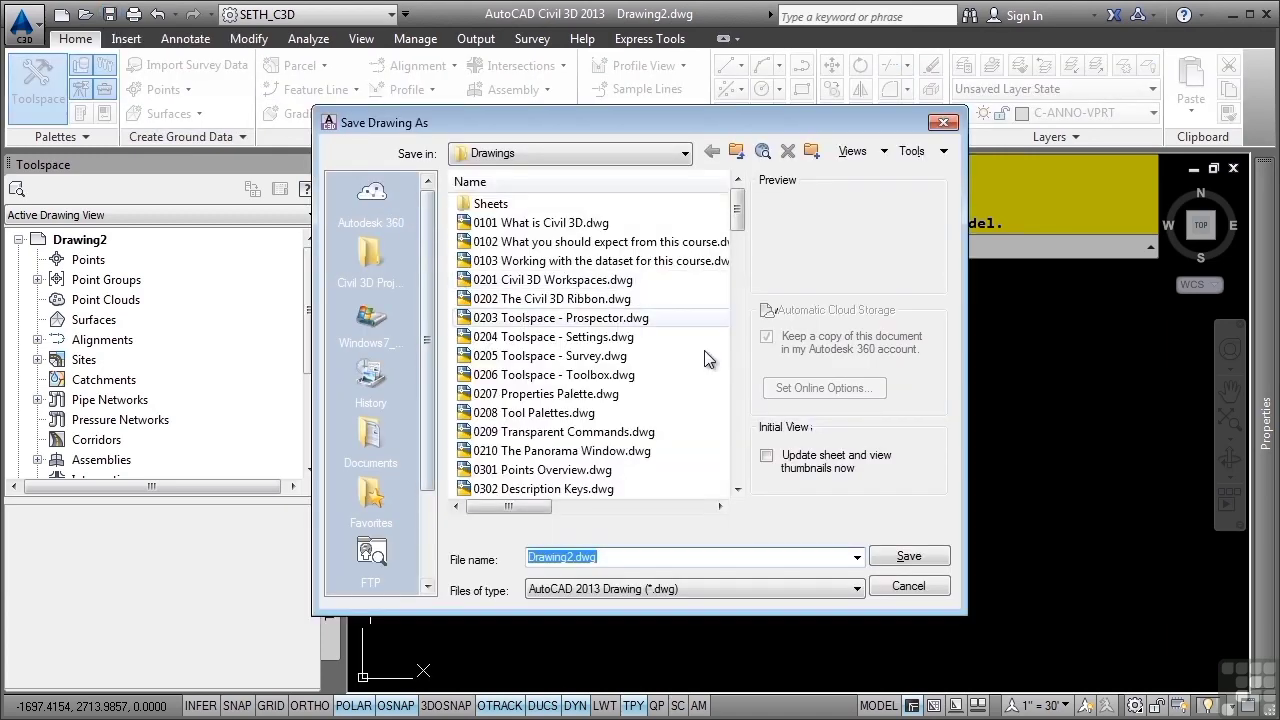
left_click(553, 155)
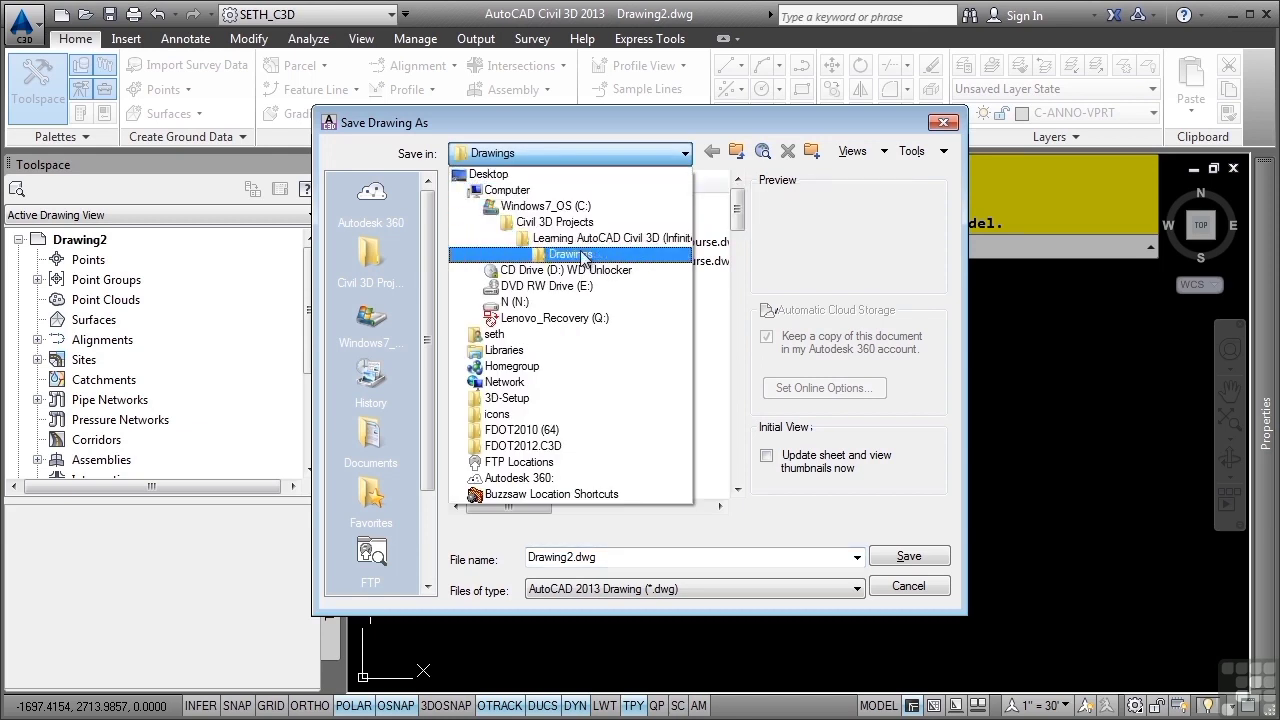
left_click(590, 150)
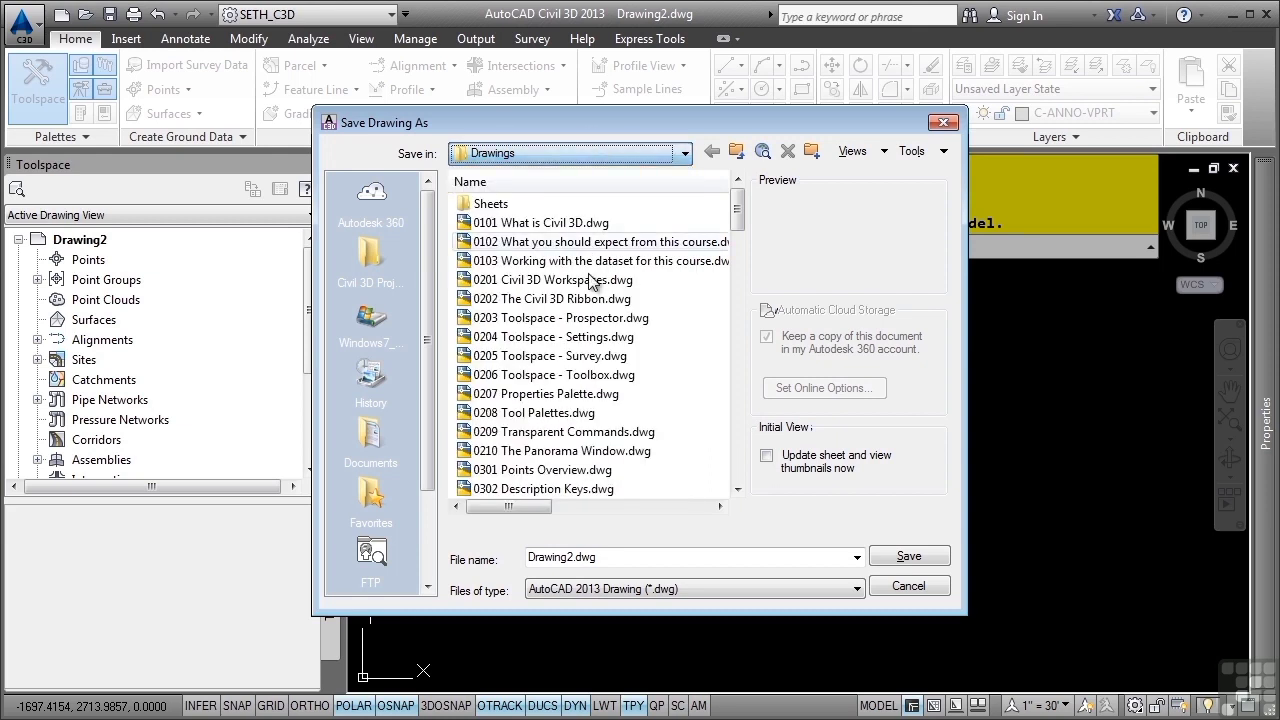
left_click(622, 556)
type("Data ")
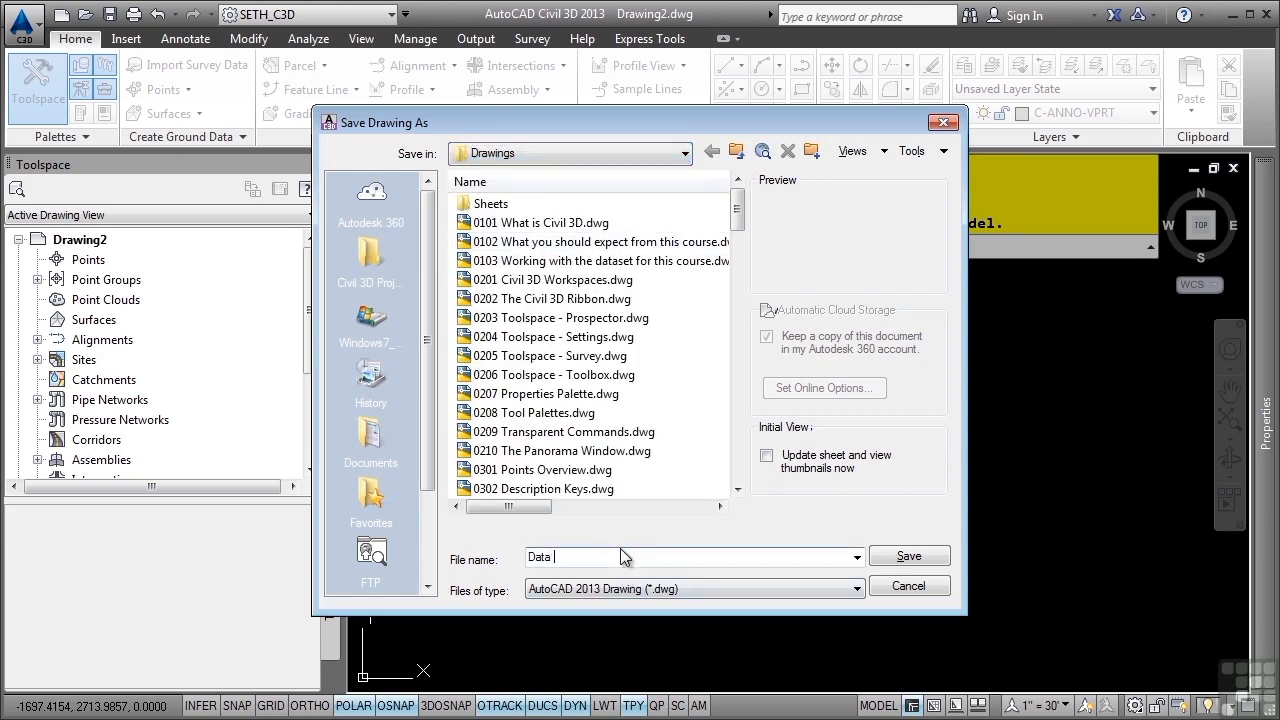
type("Shortcut Testing")
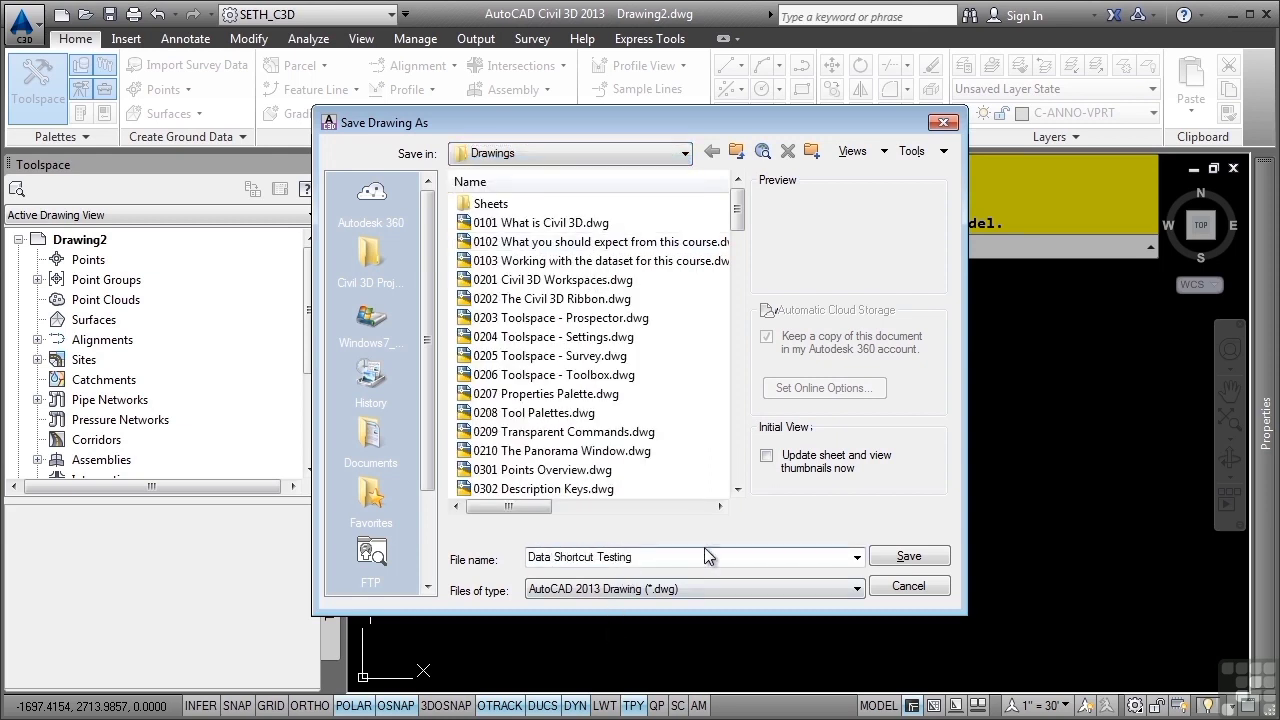
left_click(908, 556)
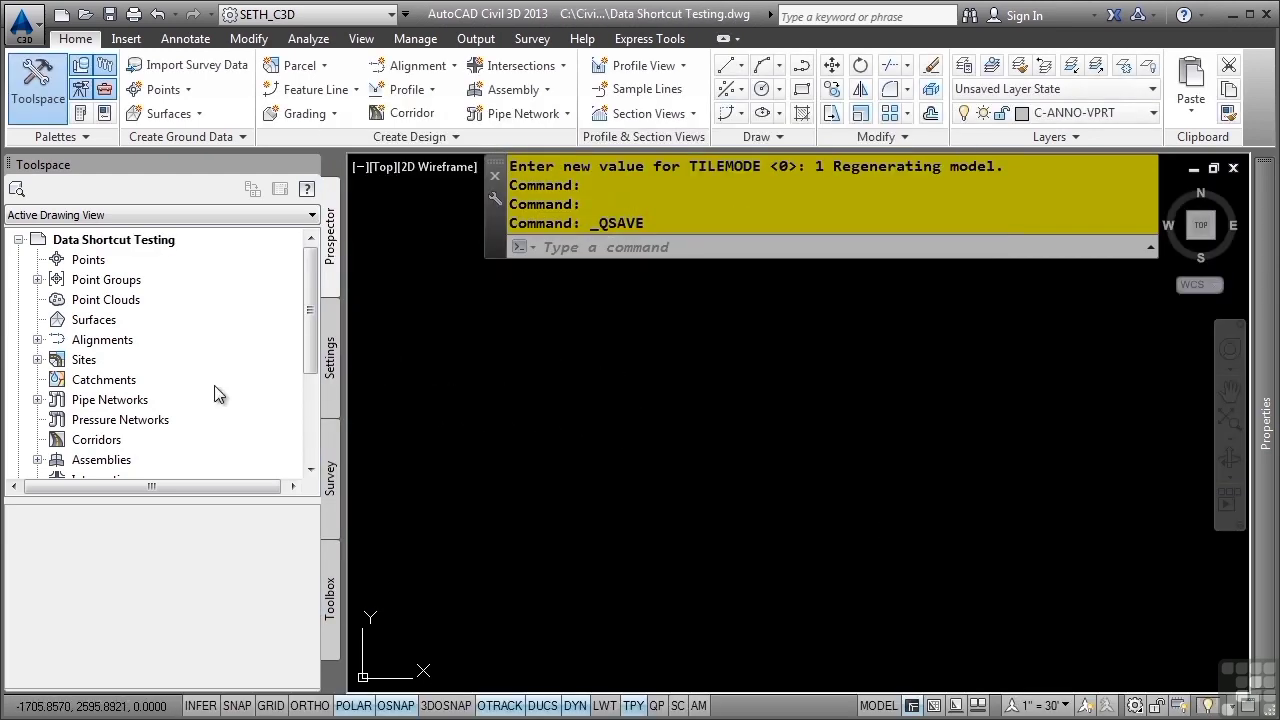
- Associate Project1 with the current drawing from the Data Shortcuts collection and save the drawing
scroll(220, 393, "down", 3)
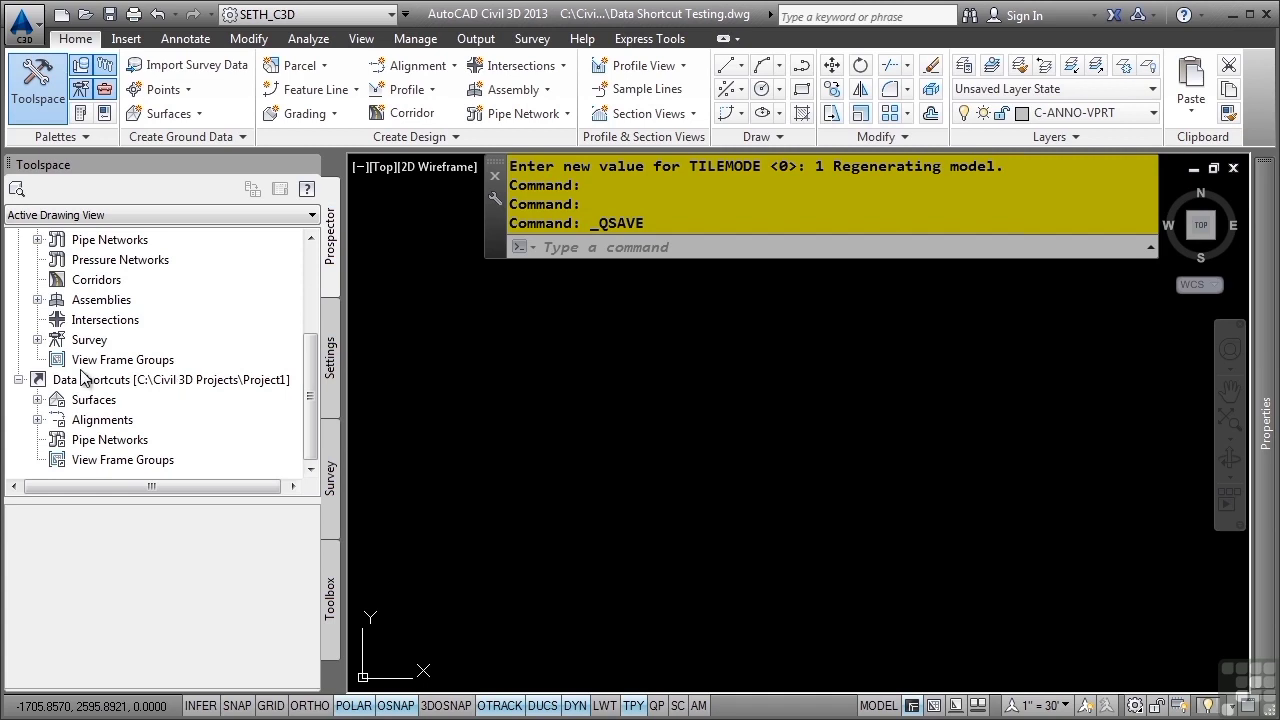
right_click(97, 388)
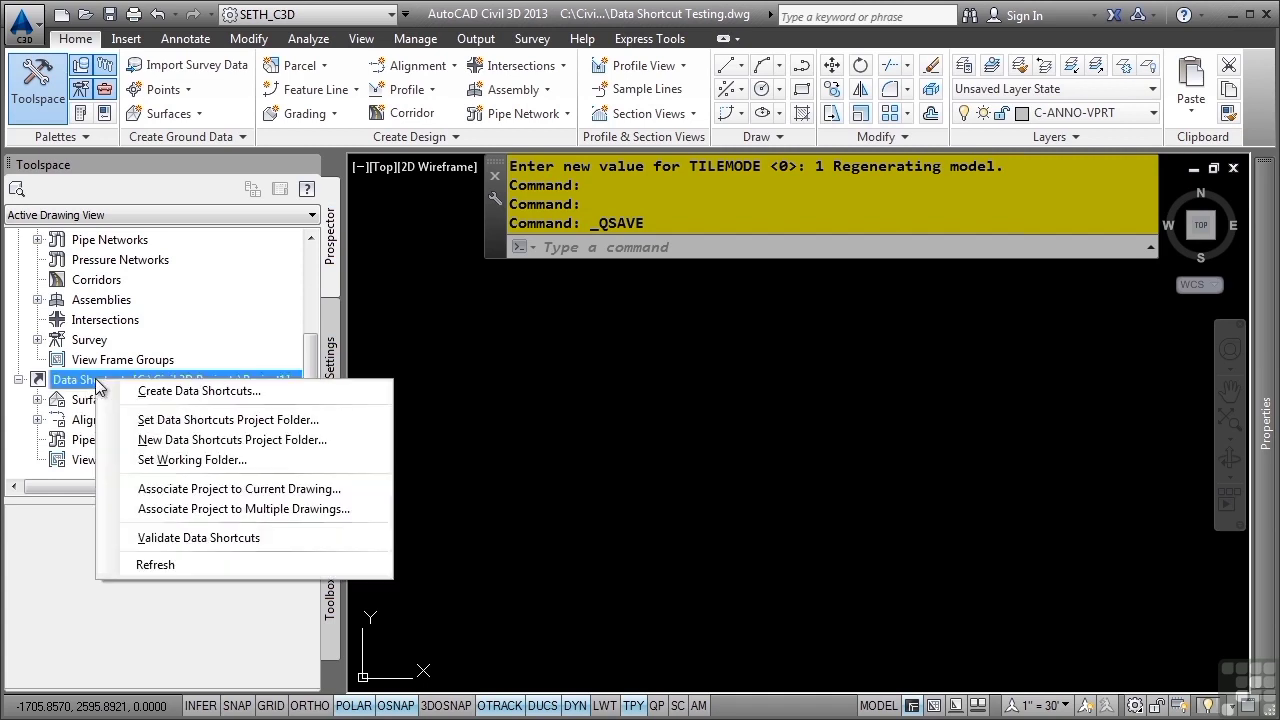
left_click(226, 490)
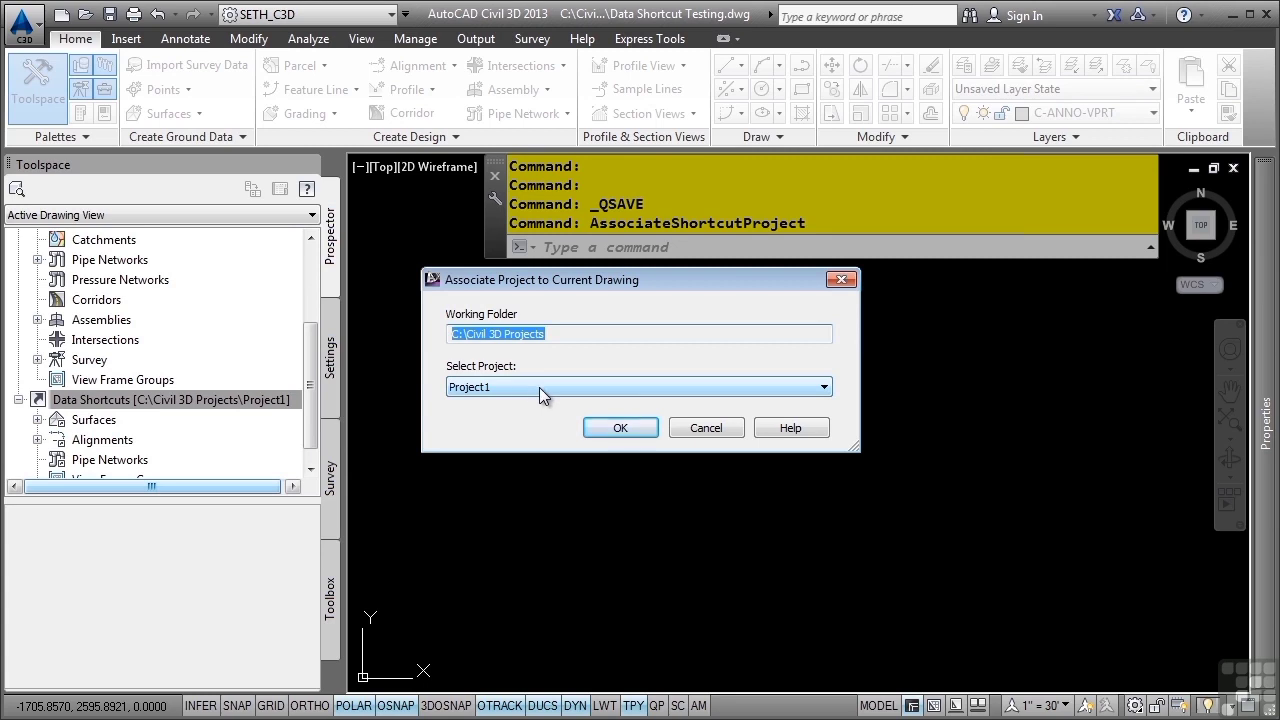
left_click(630, 430)
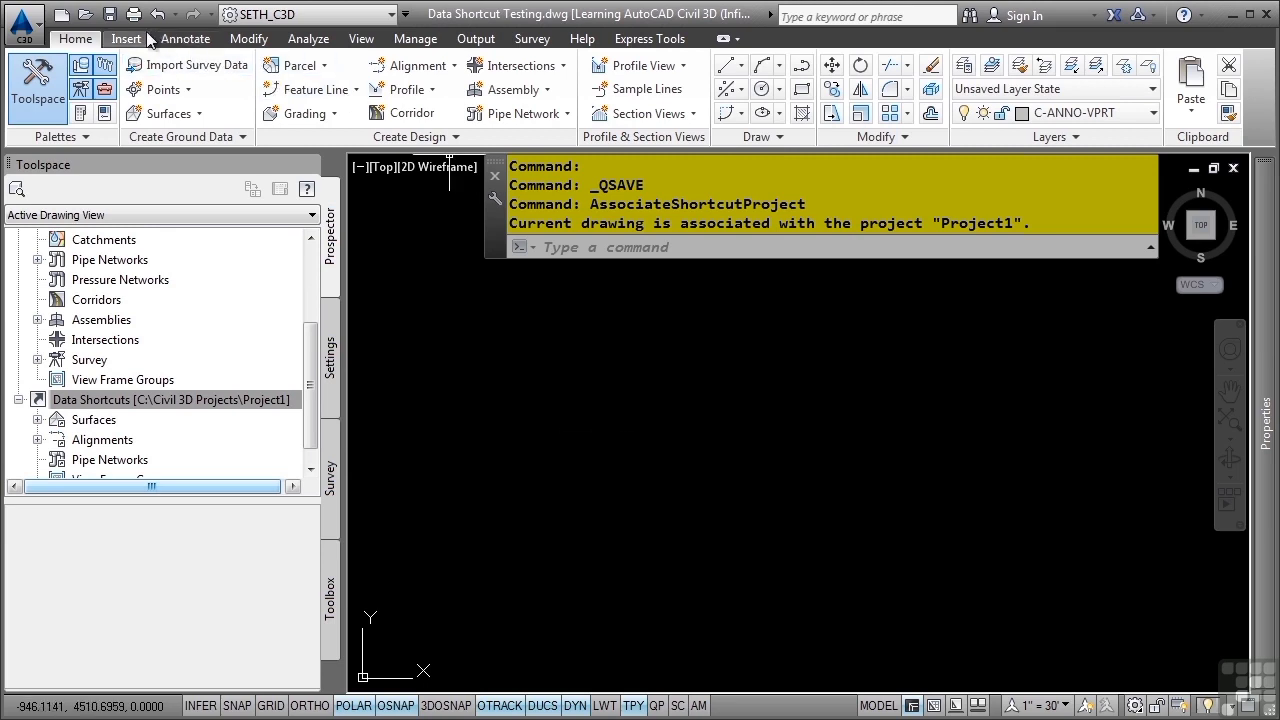
left_click(110, 15)
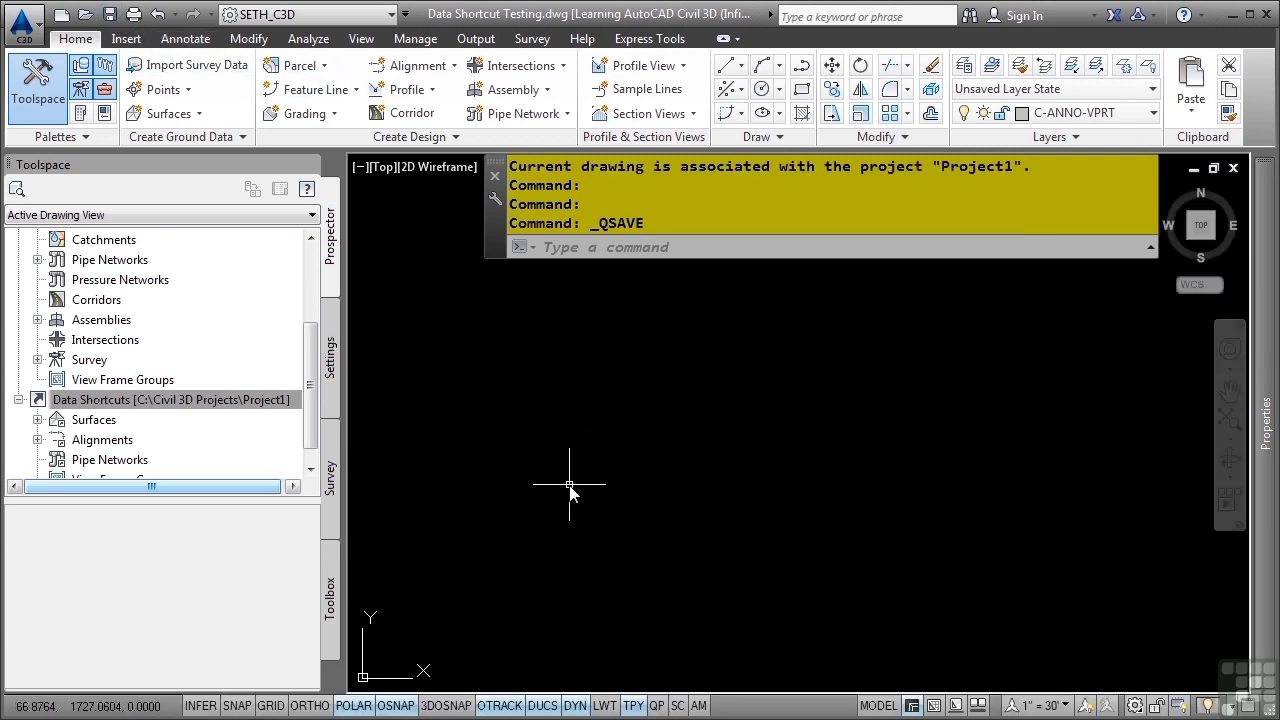
- Create a reference to the Combined EG surface shortcut, naming it "Existing", and zoom to the drawing extents
left_click(171, 401)
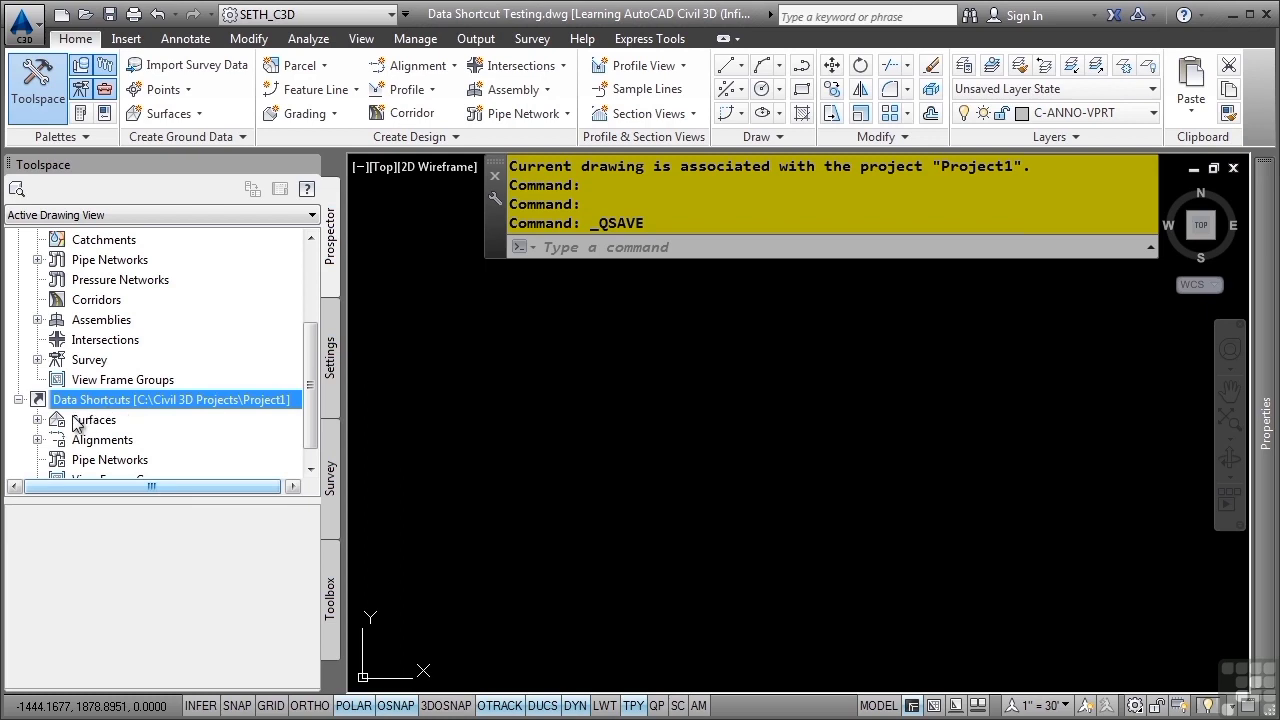
left_click(38, 420)
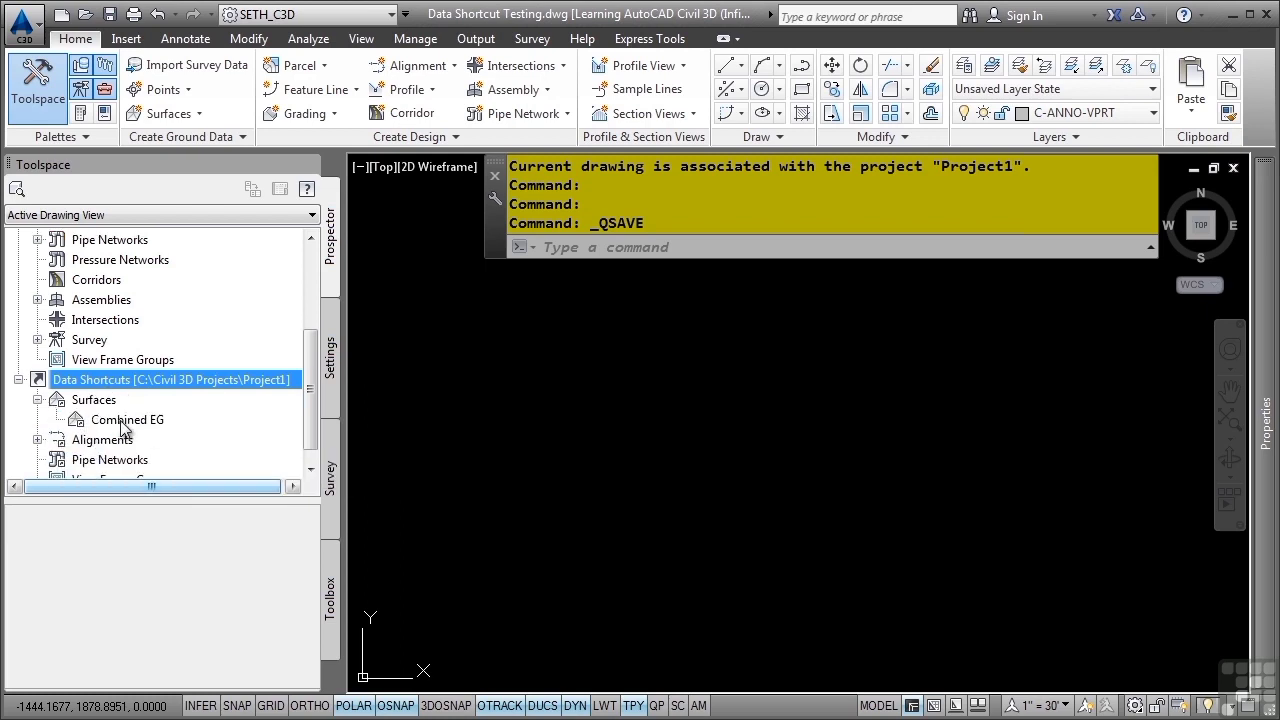
right_click(122, 421)
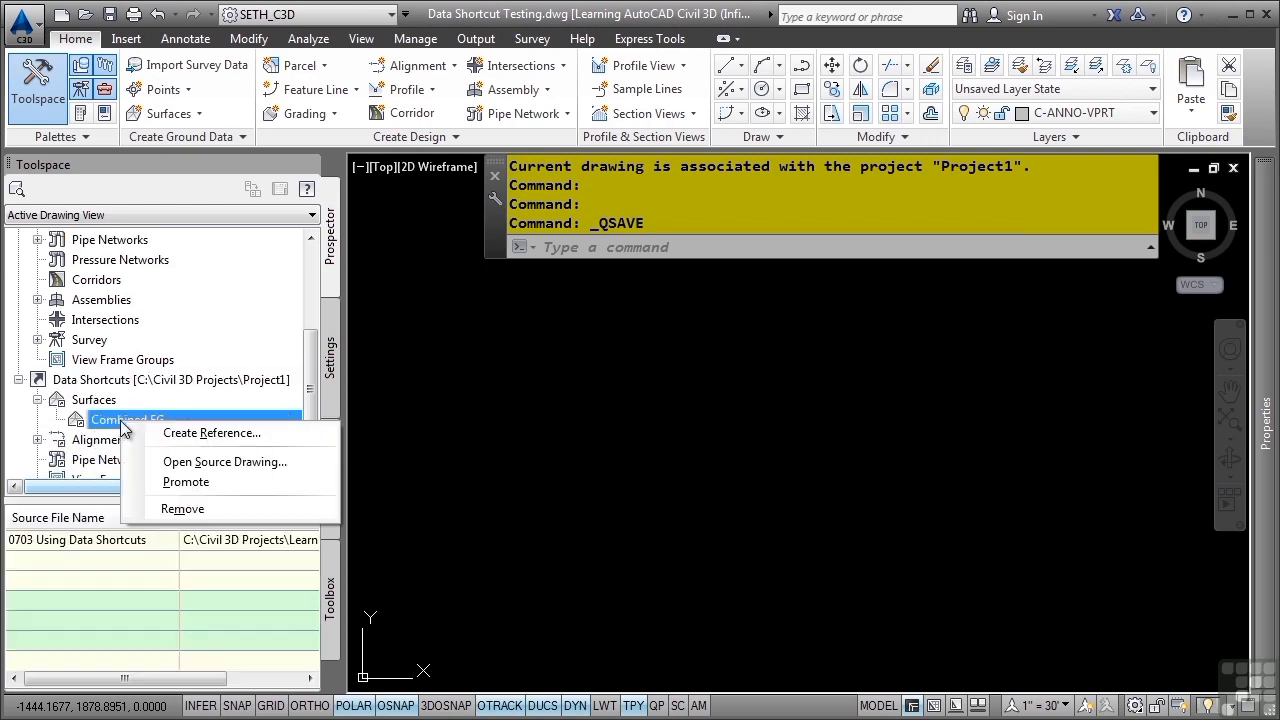
left_click(183, 432)
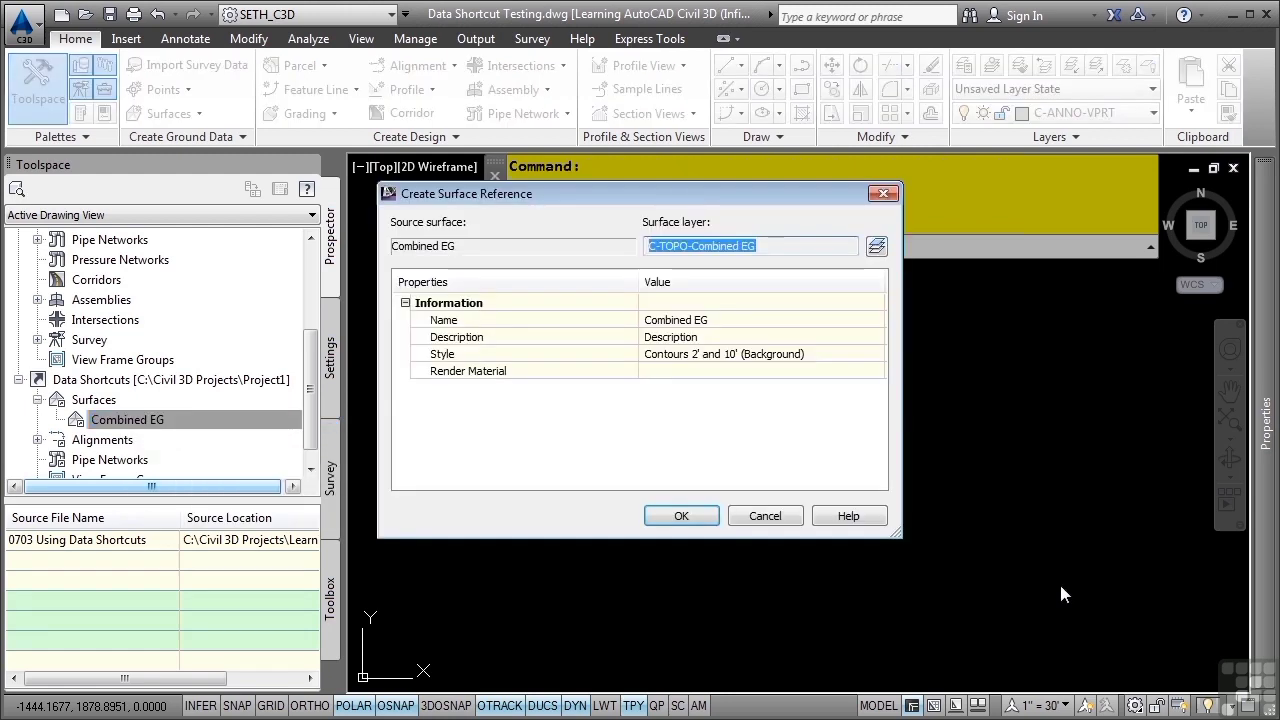
left_click(717, 325)
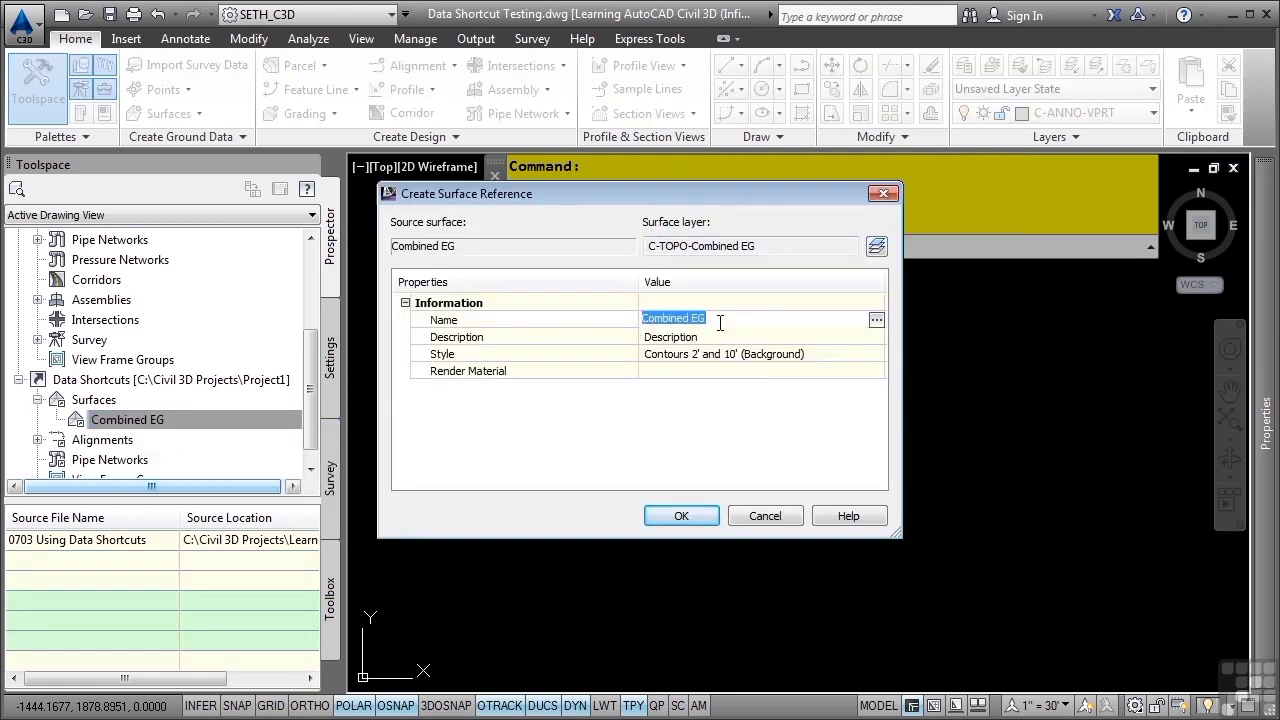
type("Existing")
key("Return")
left_click(727, 336)
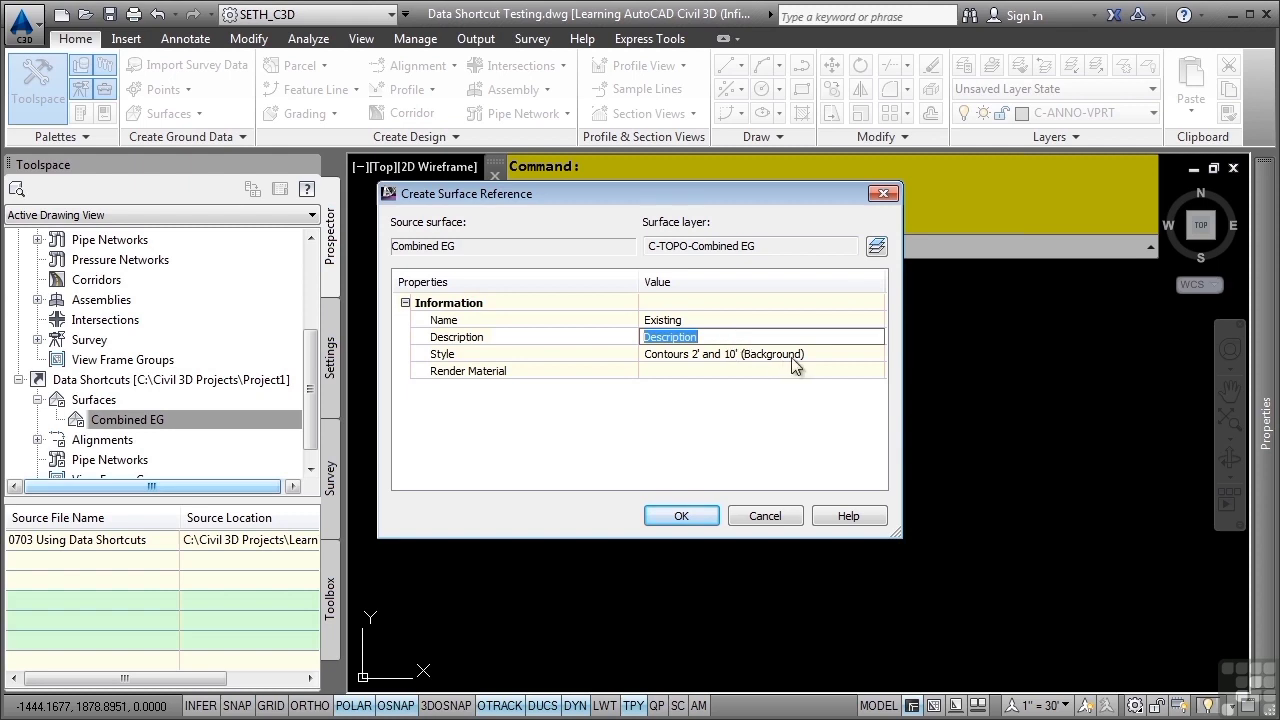
key("Return")
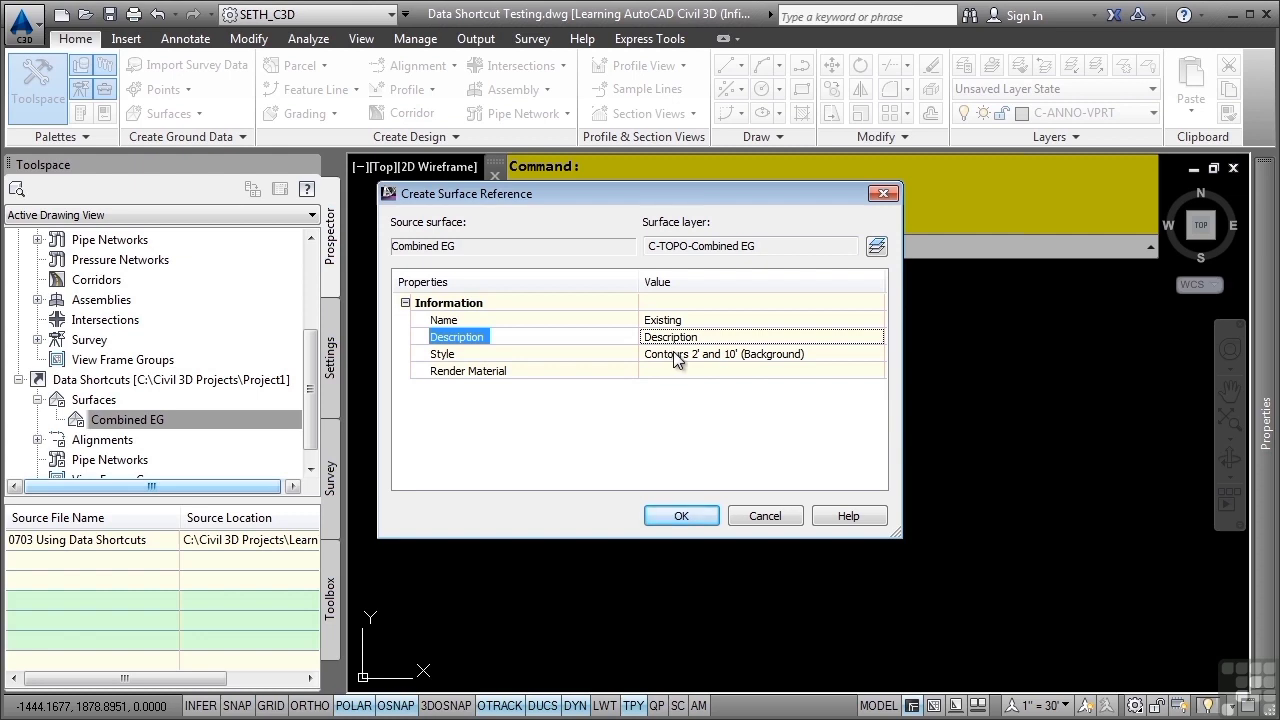
left_click(679, 515)
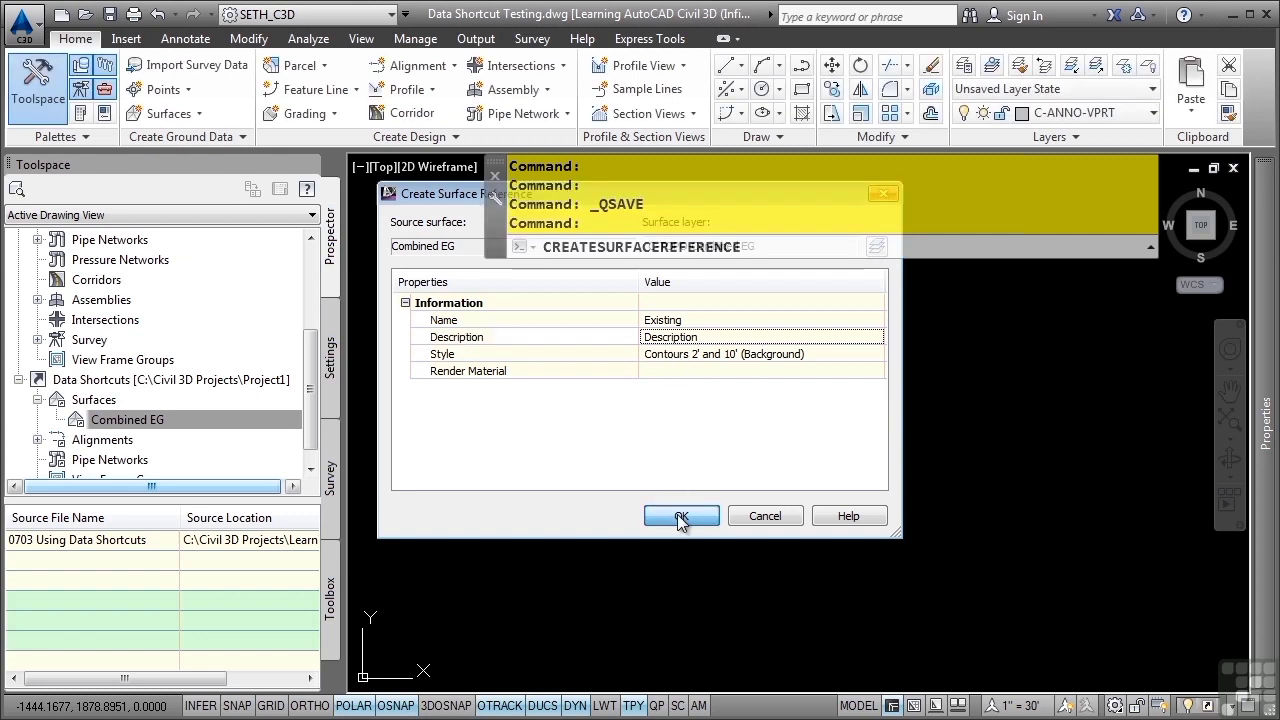
middle_click(679, 515)
middle_click(679, 515)
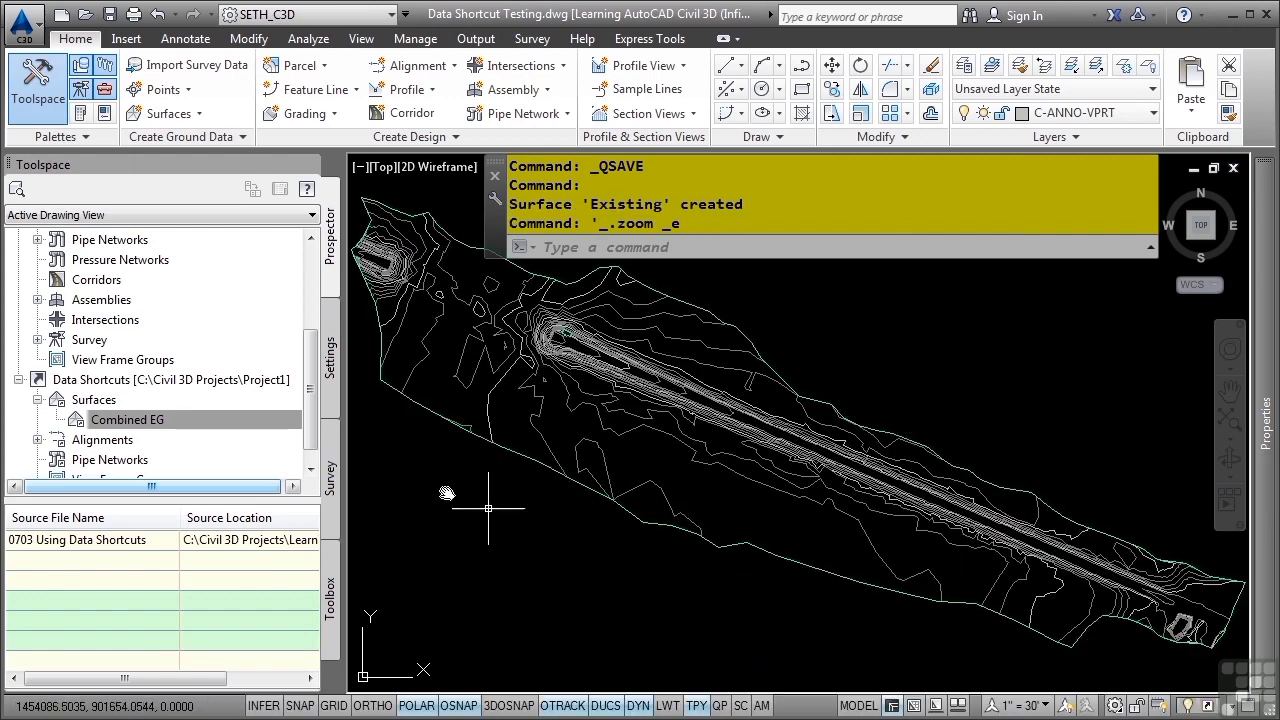
- Expand the drawing's own Surfaces collection and the Existing surface to check what the referenced surface contains
left_click(311, 278)
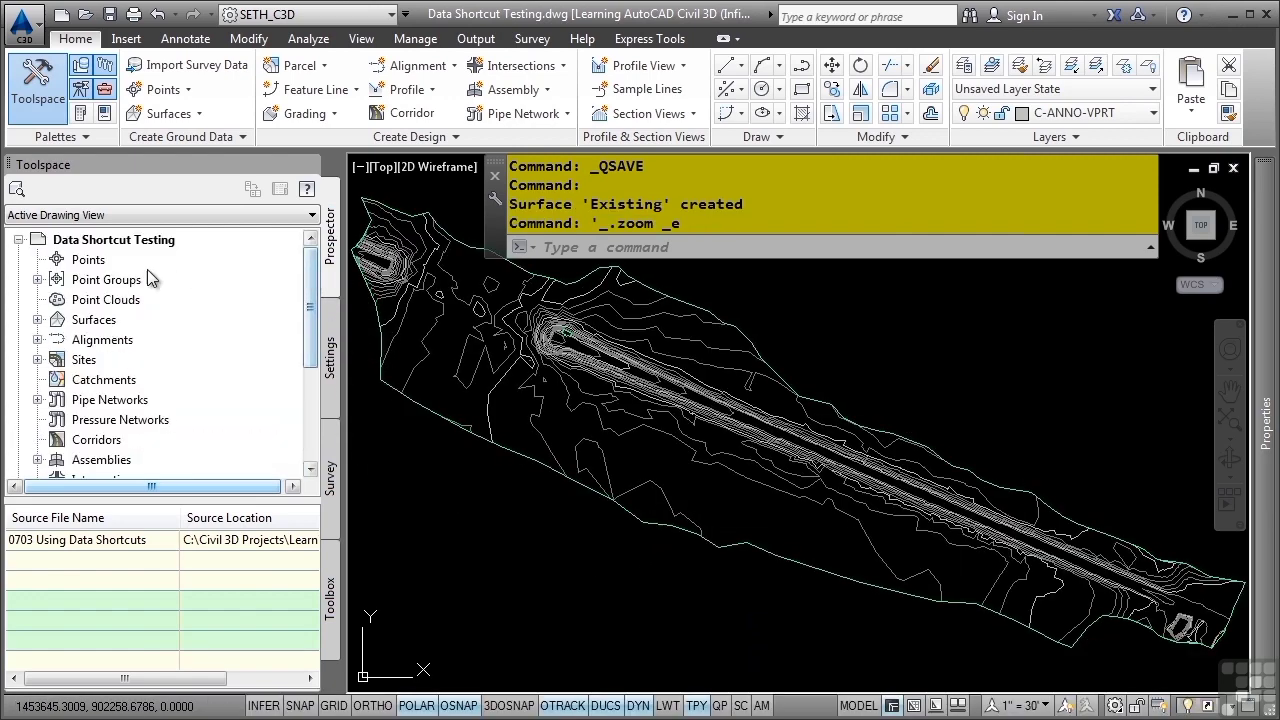
left_click(38, 320)
left_click(57, 340)
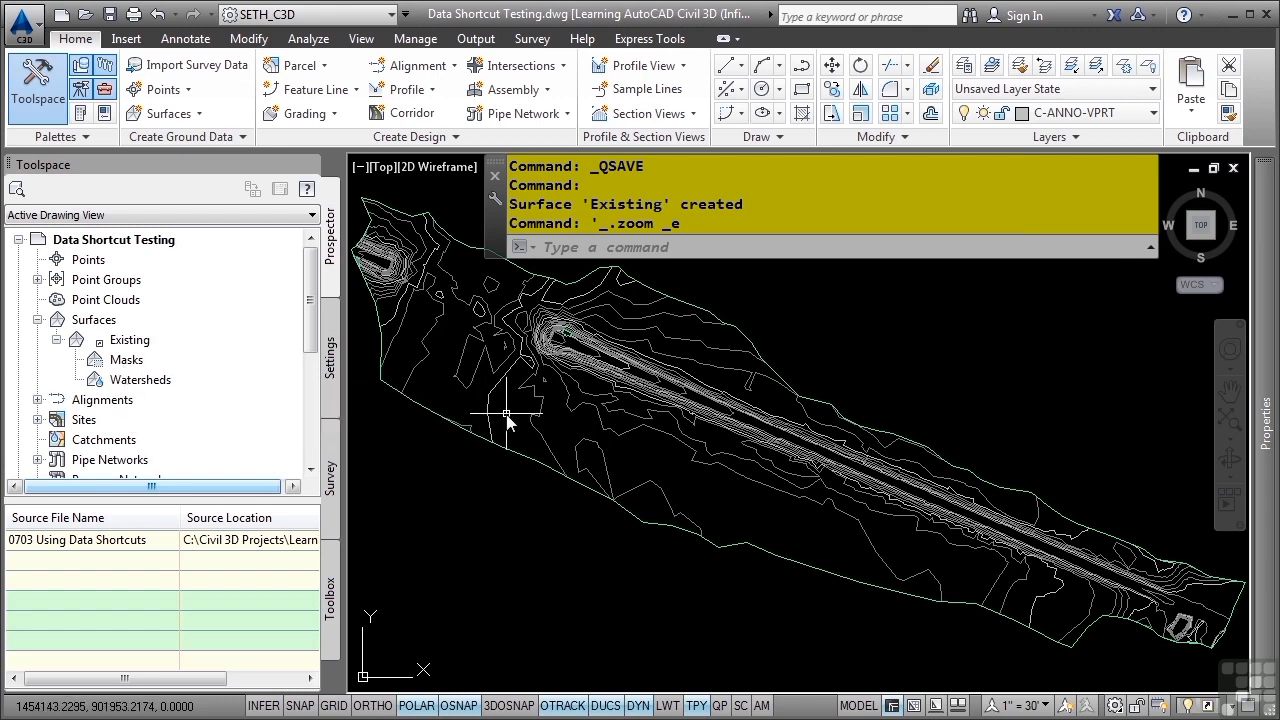
mouse_move(510, 420)
- Create a reference to the Bypass 1 centerline alignment shortcut using the All Labels label set
scroll(234, 350, "down", 1)
scroll(233, 347, "down", 3)
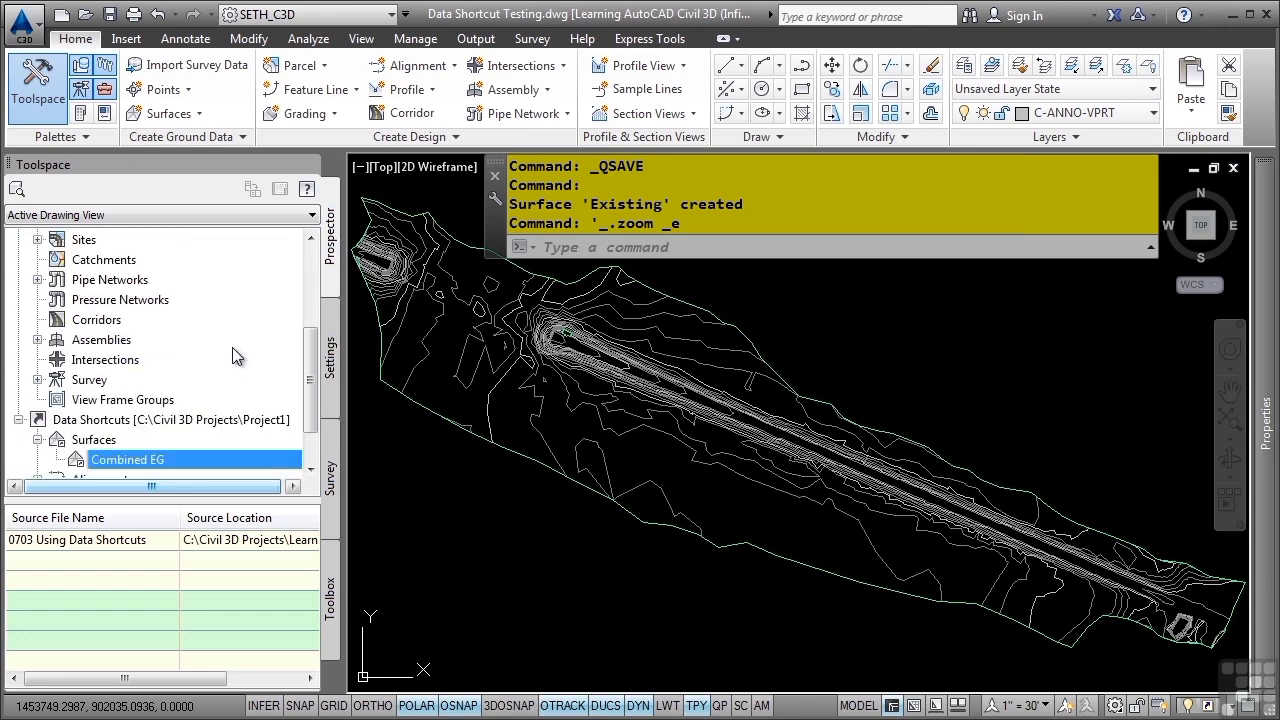
left_click(37, 420)
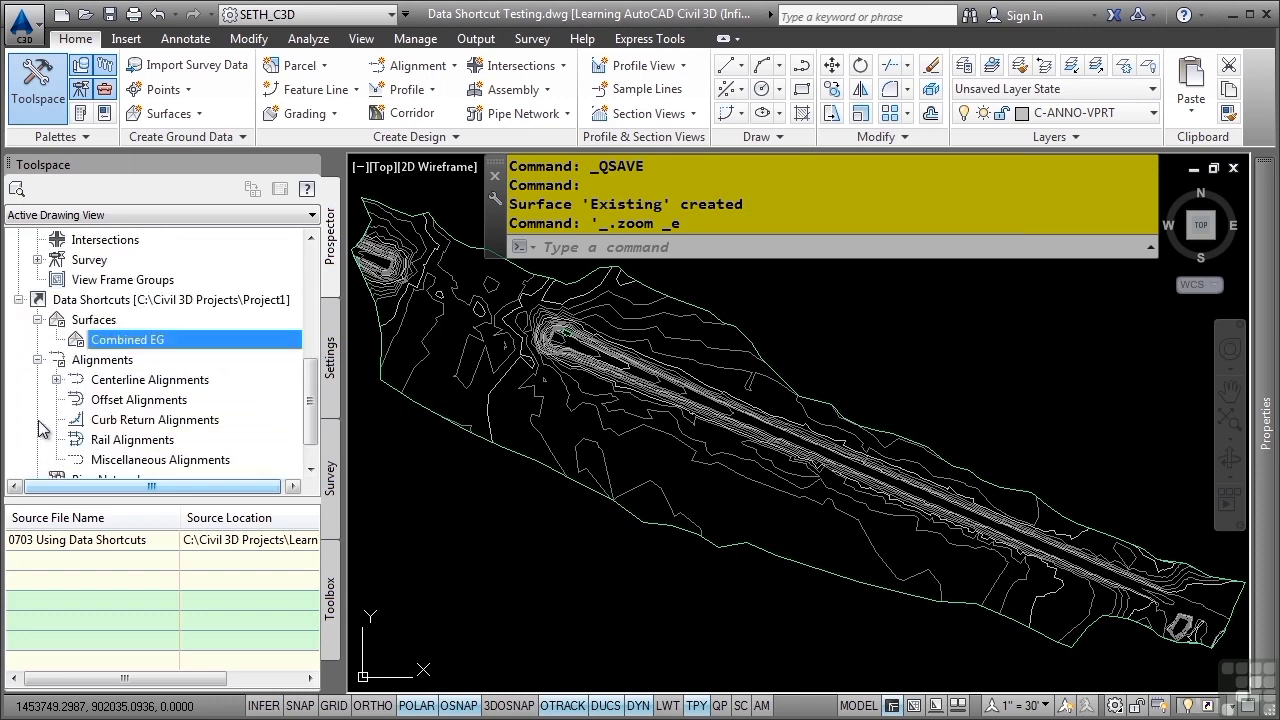
left_click(57, 380)
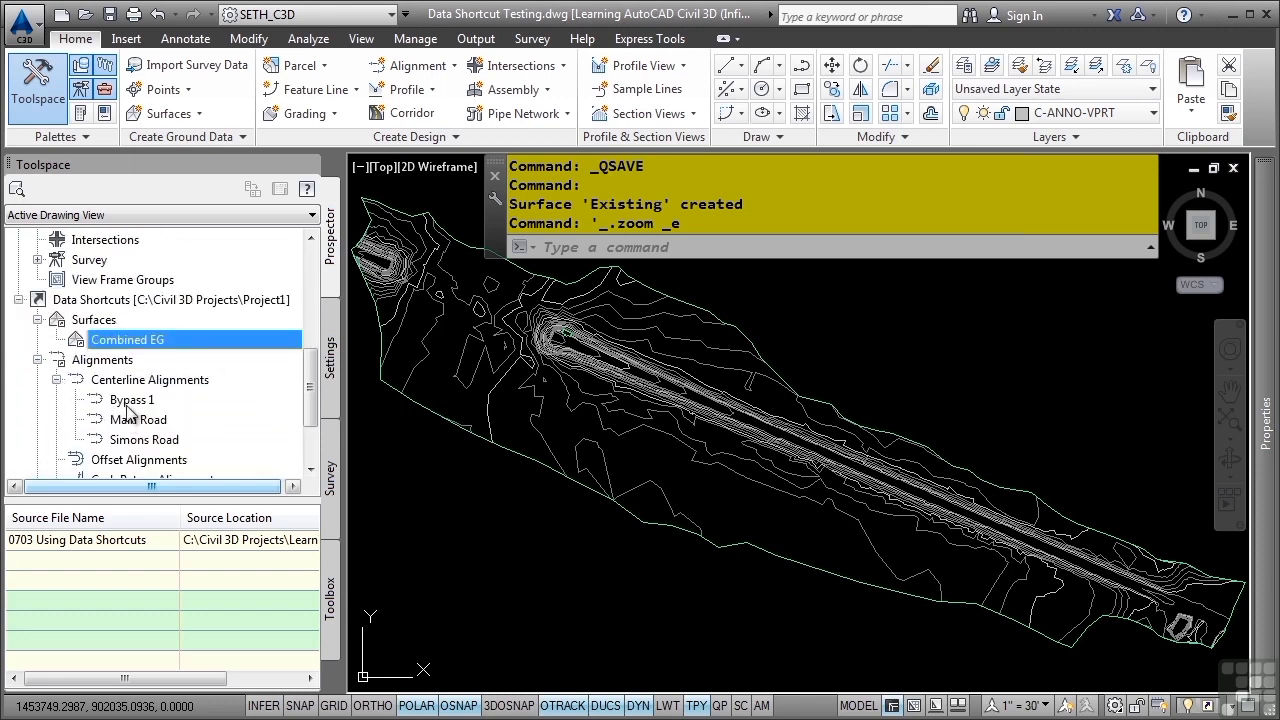
right_click(134, 401)
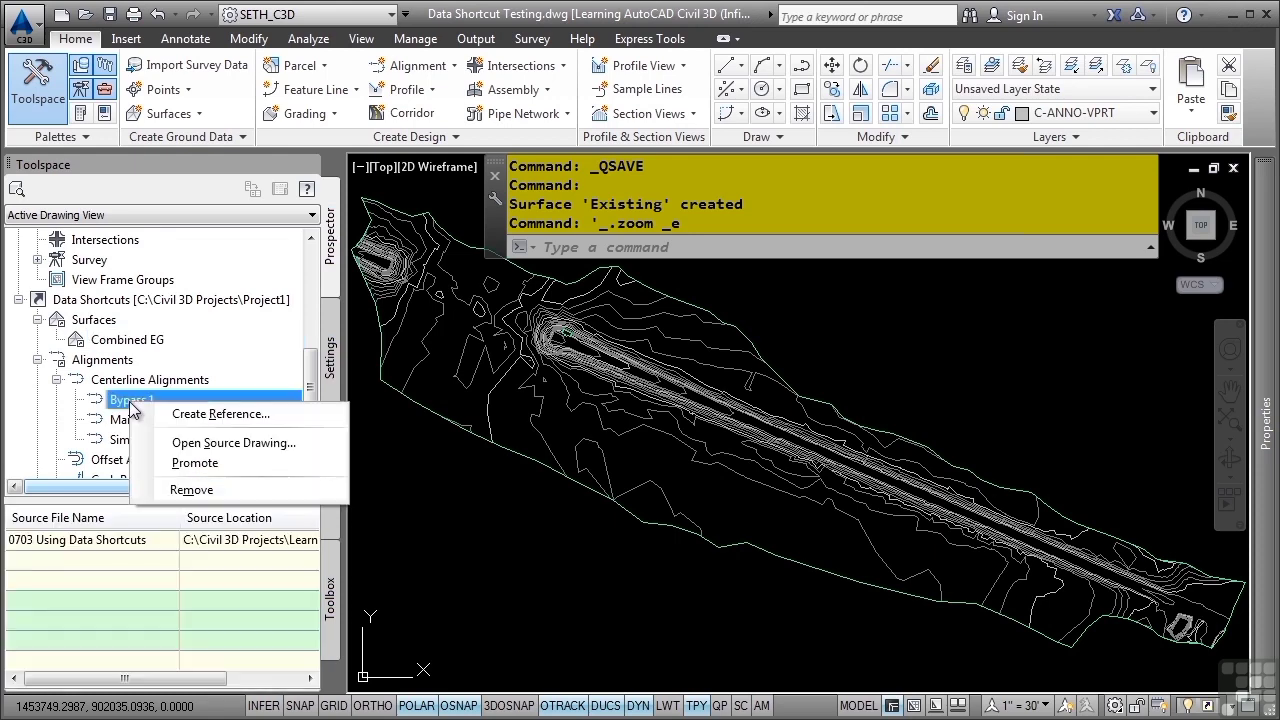
left_click(220, 416)
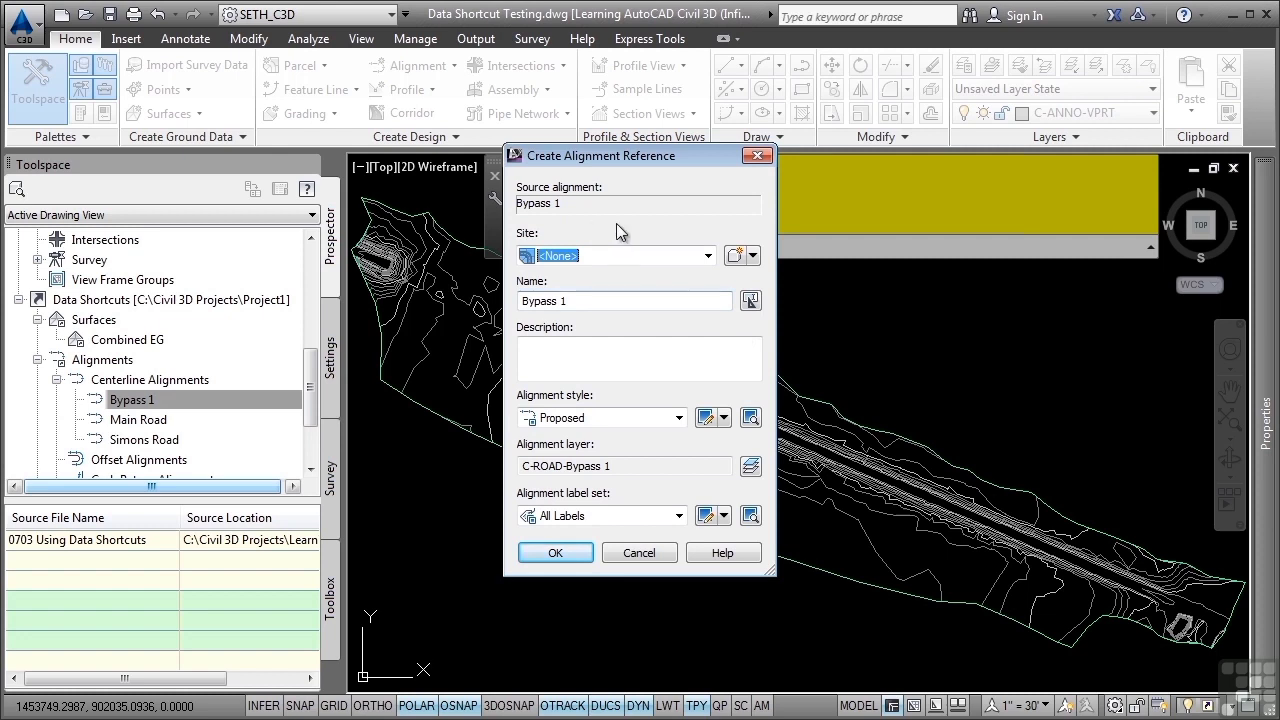
left_click(600, 300)
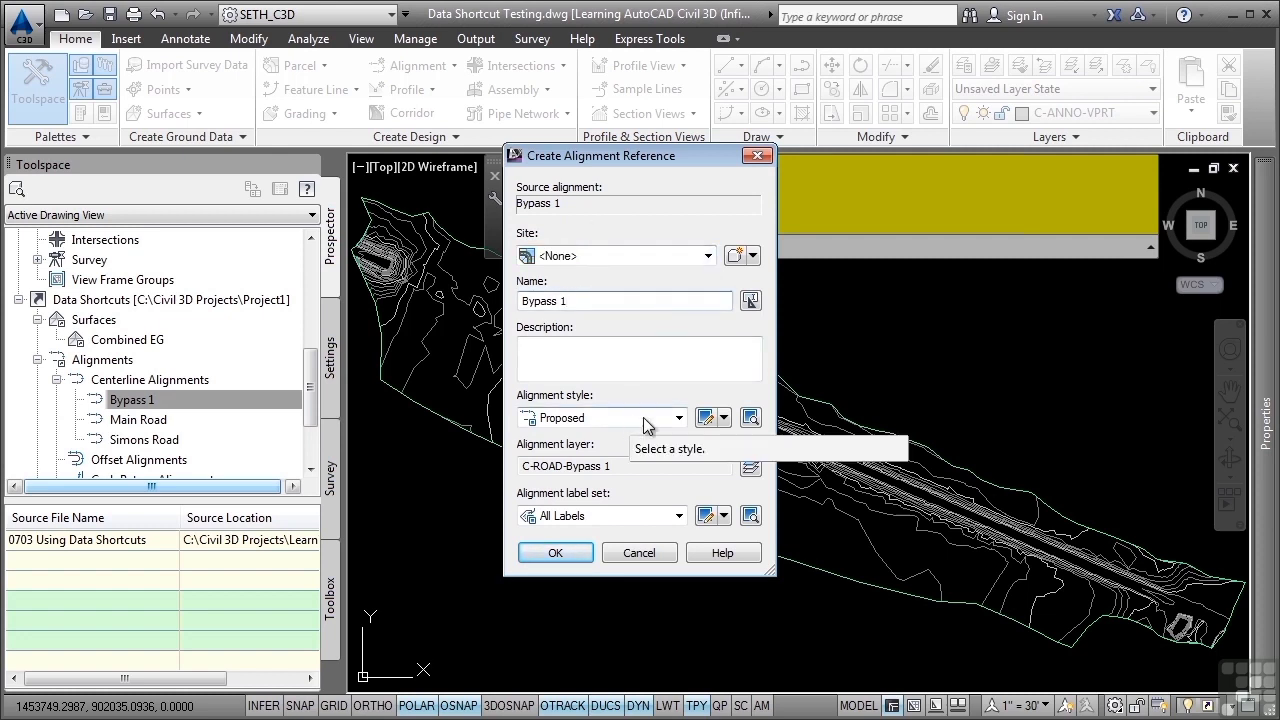
left_click(596, 516)
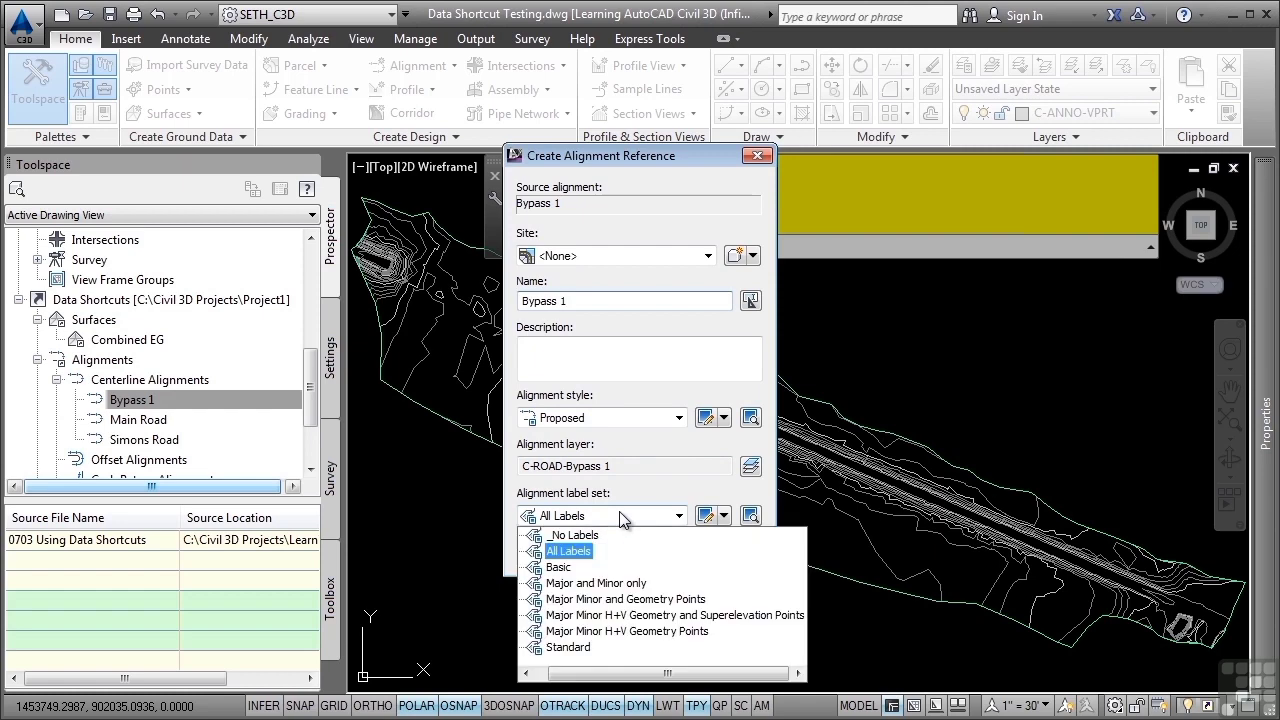
left_click(575, 551)
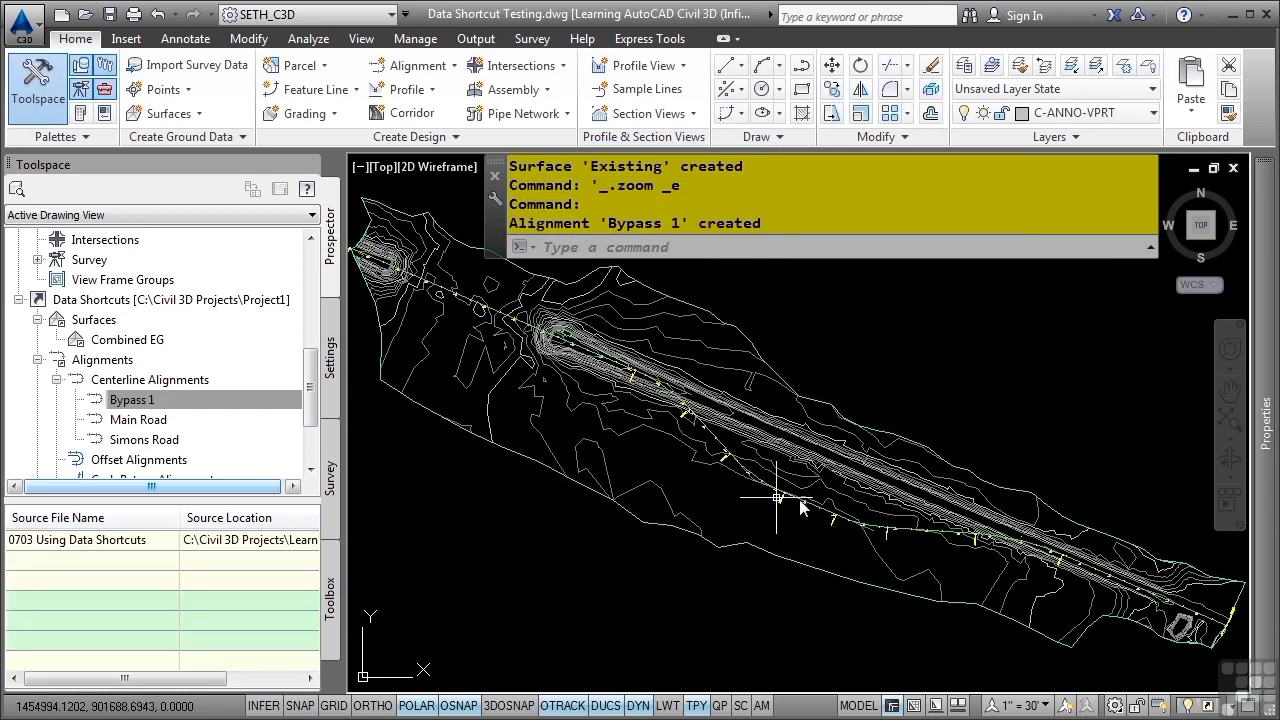
- Inspect the station and geometry point labels along the Bypass 1 alignment and select the alignment
scroll(797, 503, "up", 3)
middle_click_drag(803, 506, 468, 435)
scroll(503, 447, "up", 1)
middle_click_drag(851, 547, 638, 387)
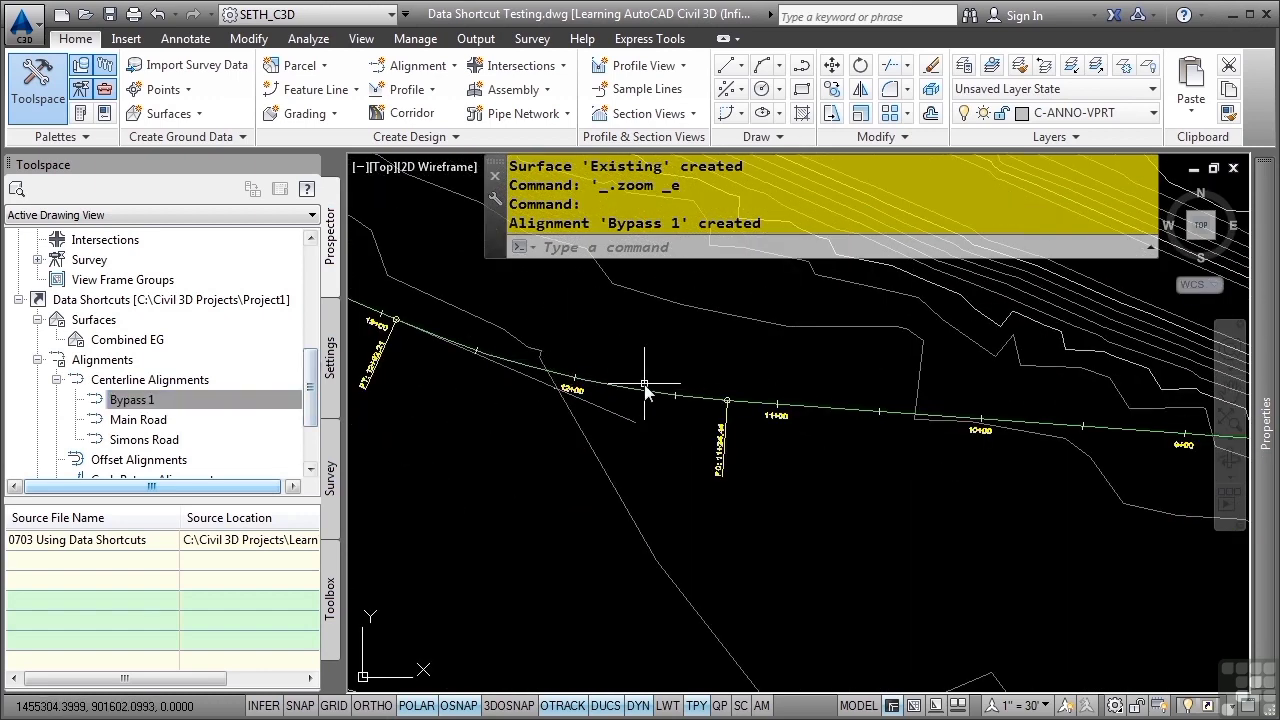
left_click(536, 447)
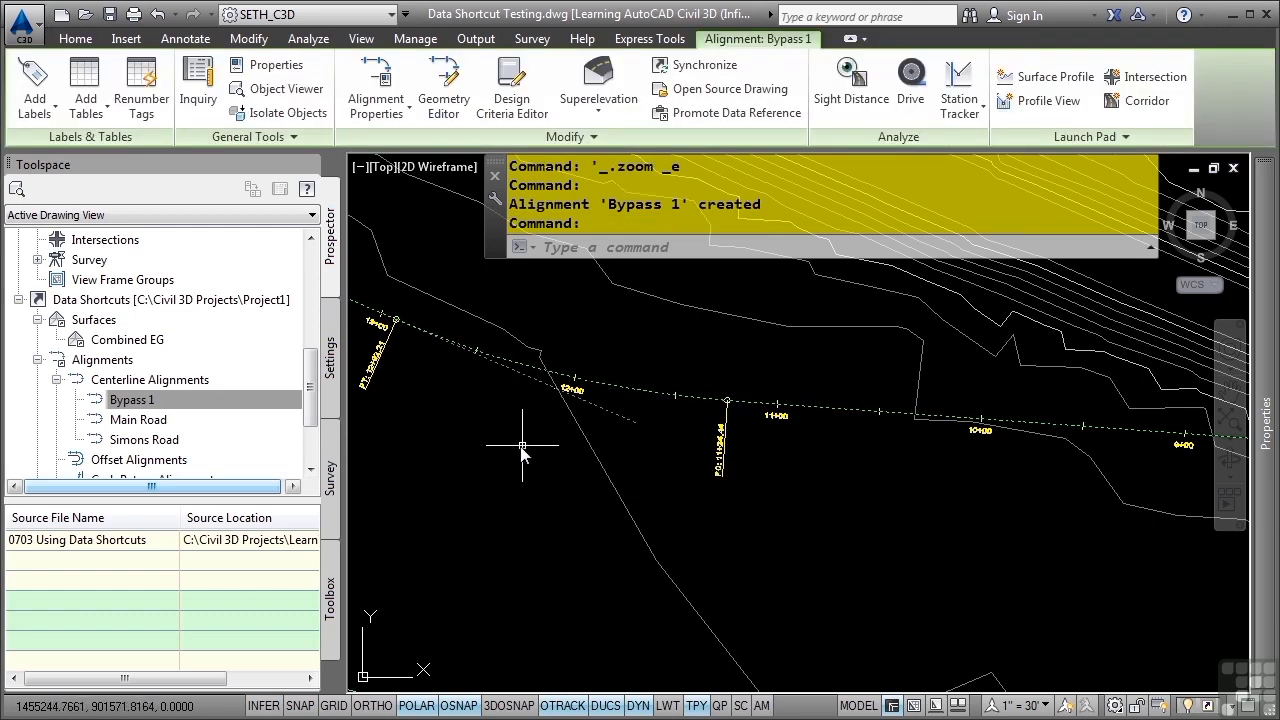
middle_click_drag(477, 437, 793, 497)
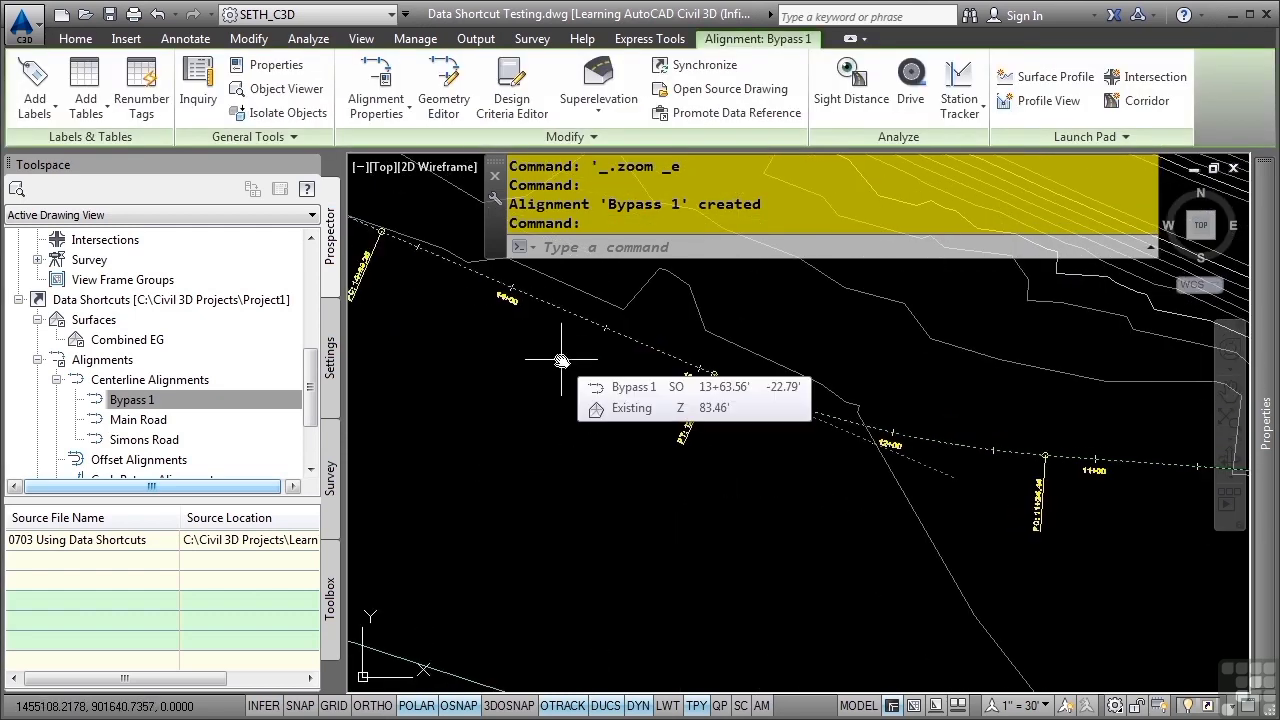
- Collapse the Alignments shortcuts and the Data Shortcuts collection, and look over the drawing's own object collections
left_click(37, 359)
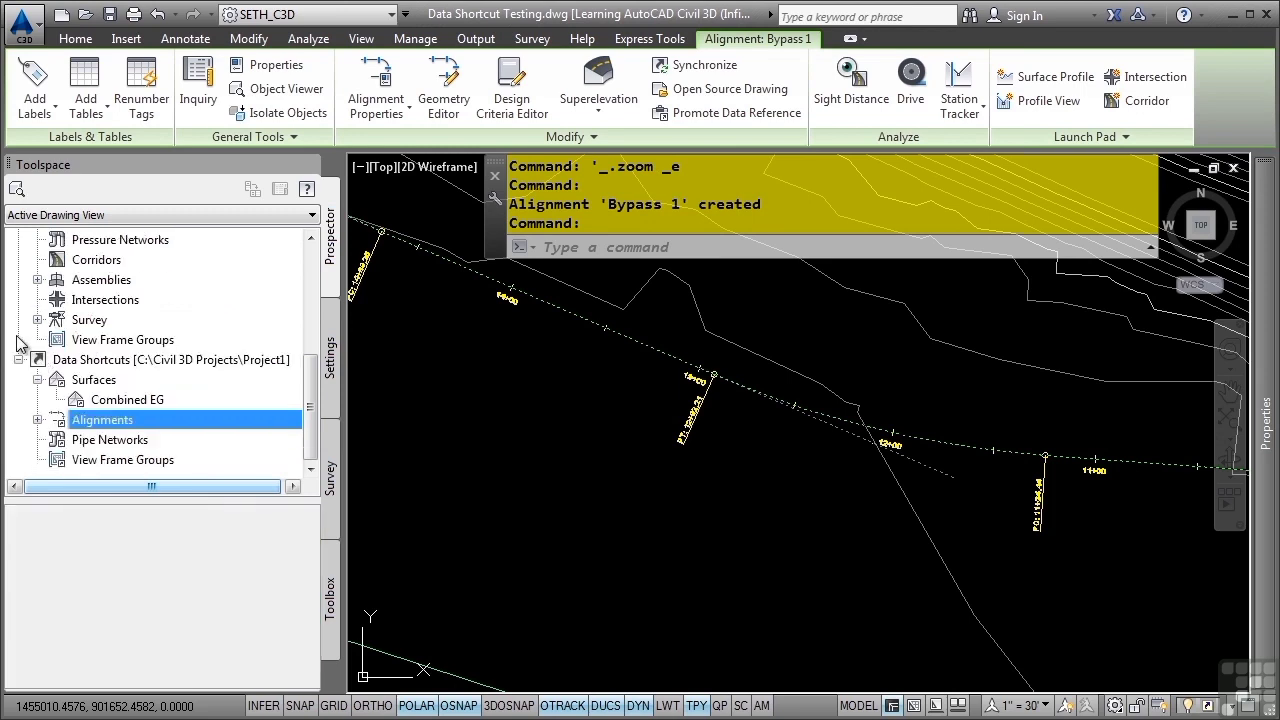
left_click(19, 360)
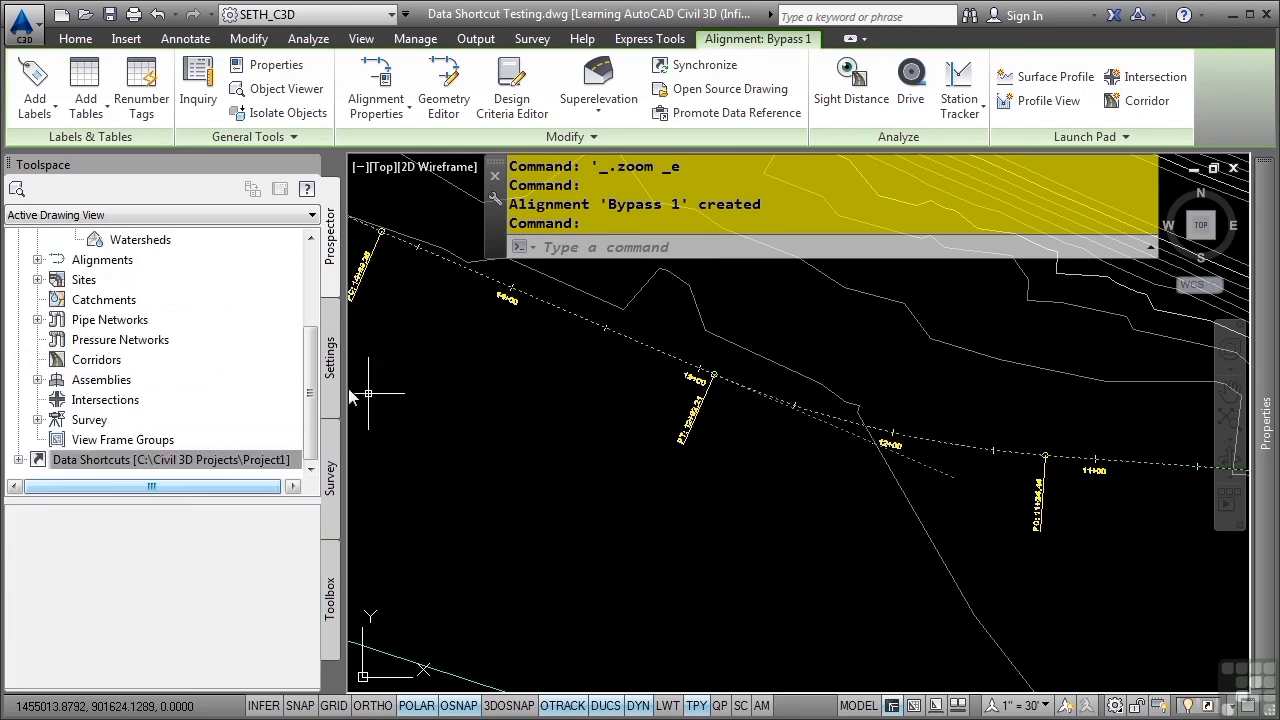
scroll(242, 360, "up", 3)
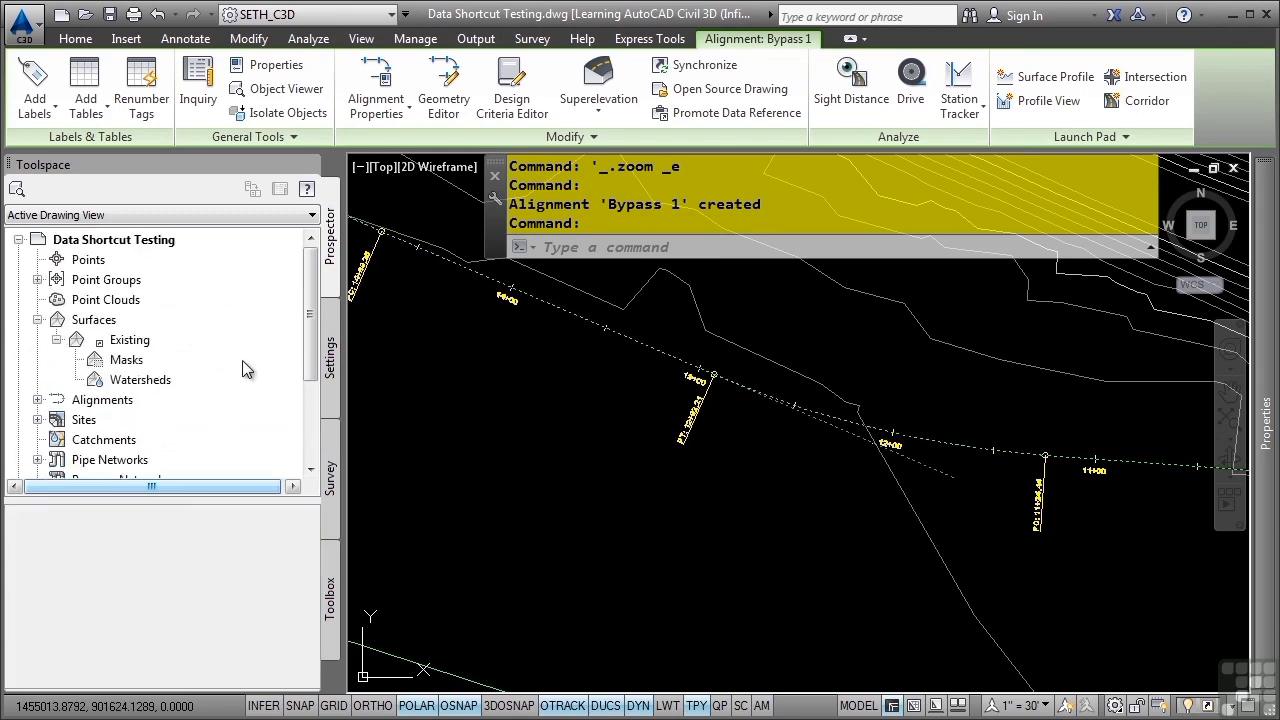
scroll(90, 360, "down", 3)
- Open the source drawing of the selected Bypass 1 alignment and bring that alignment's curved section into close view
left_click(571, 387)
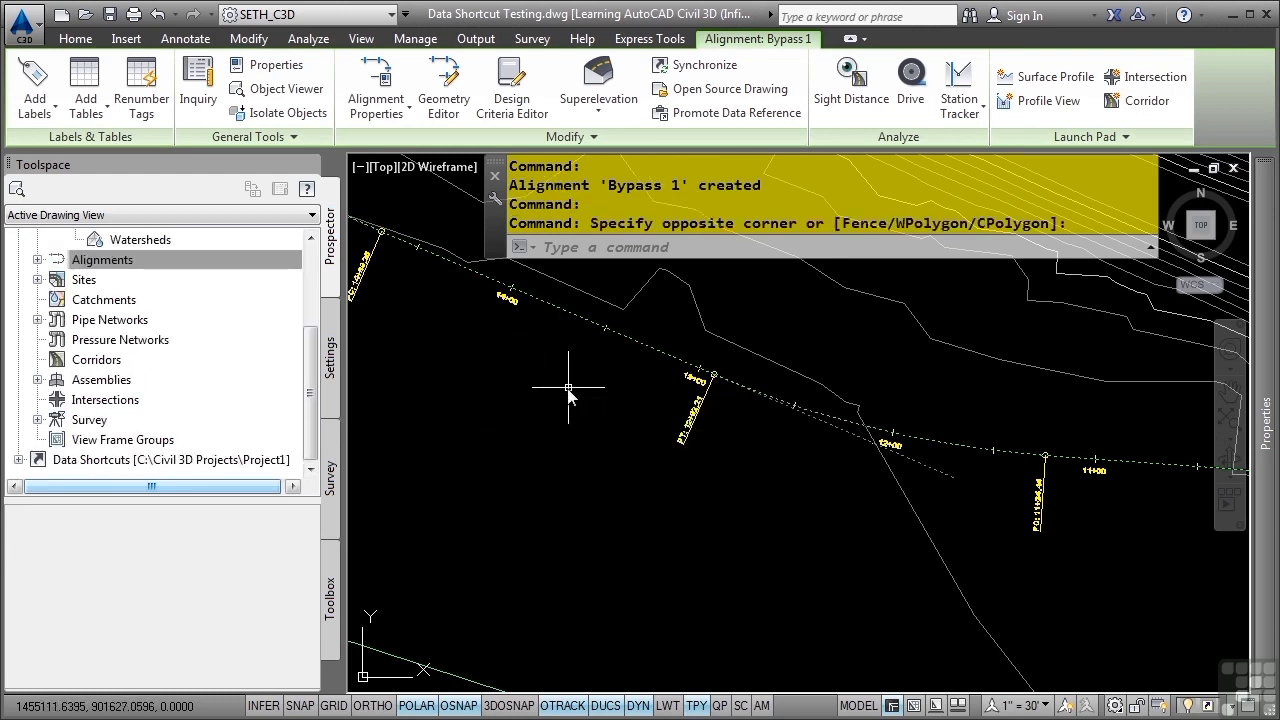
right_click(538, 432)
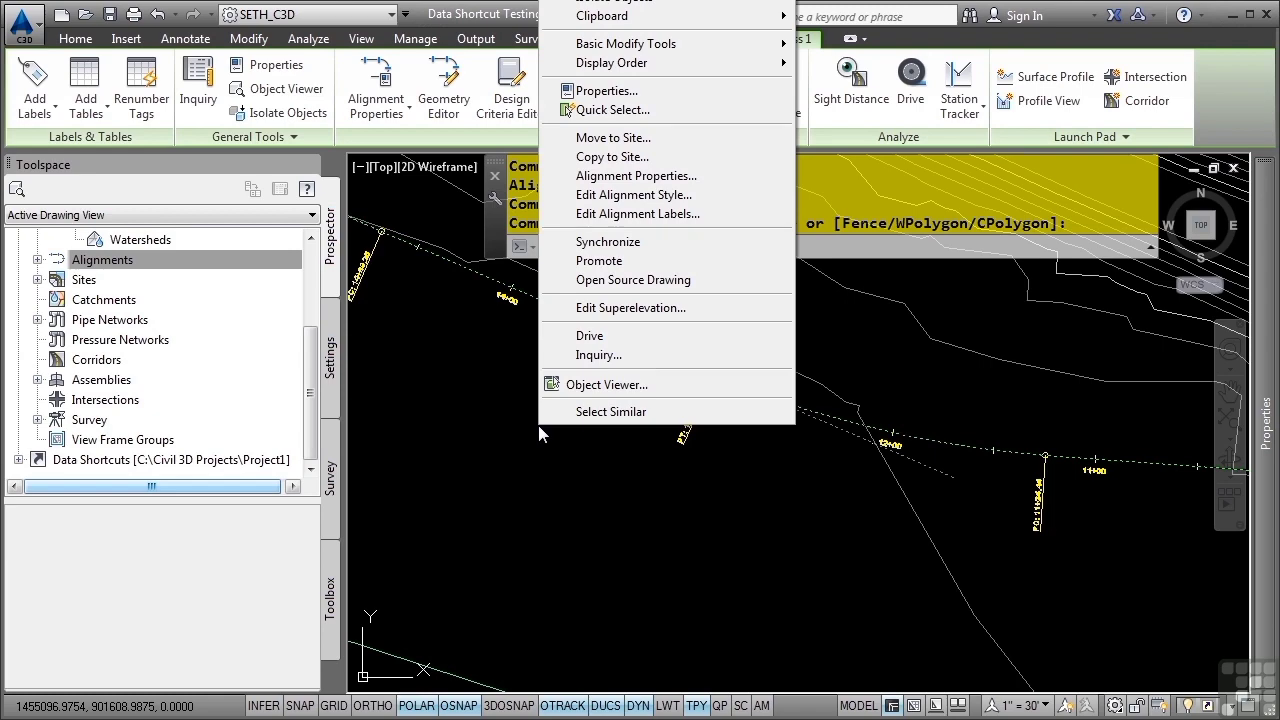
left_click(681, 283)
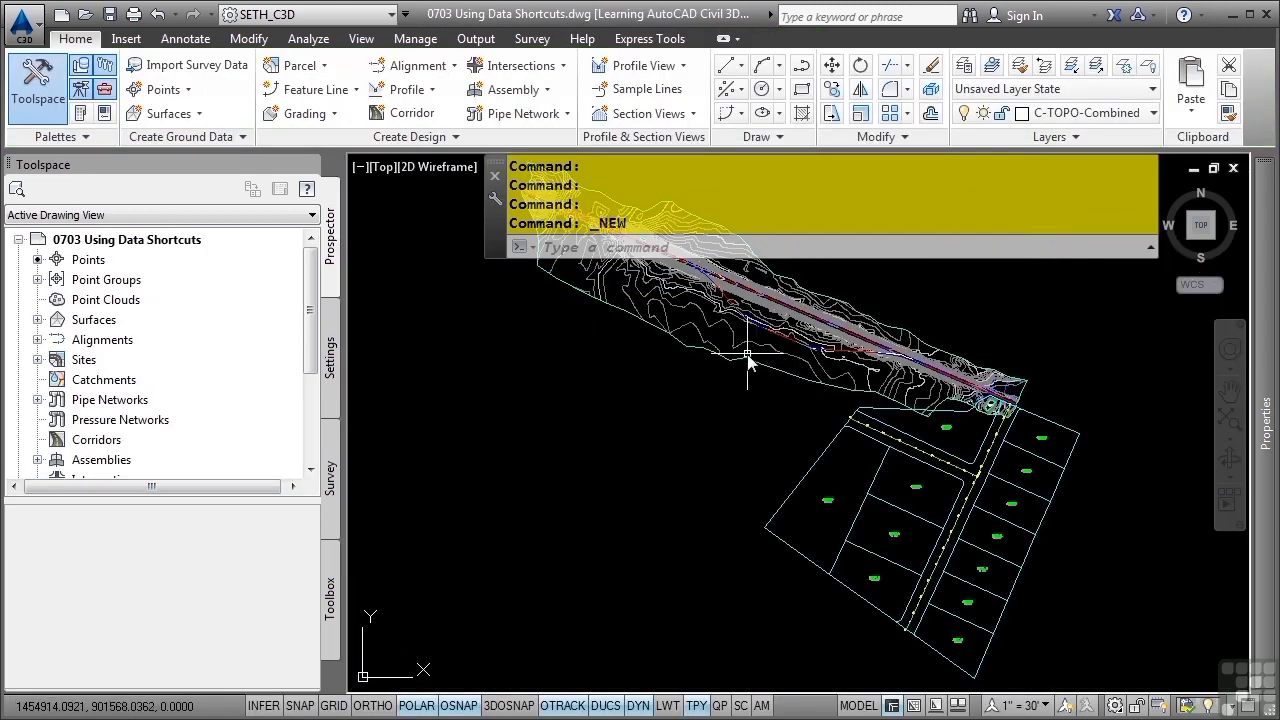
mouse_move(768, 347)
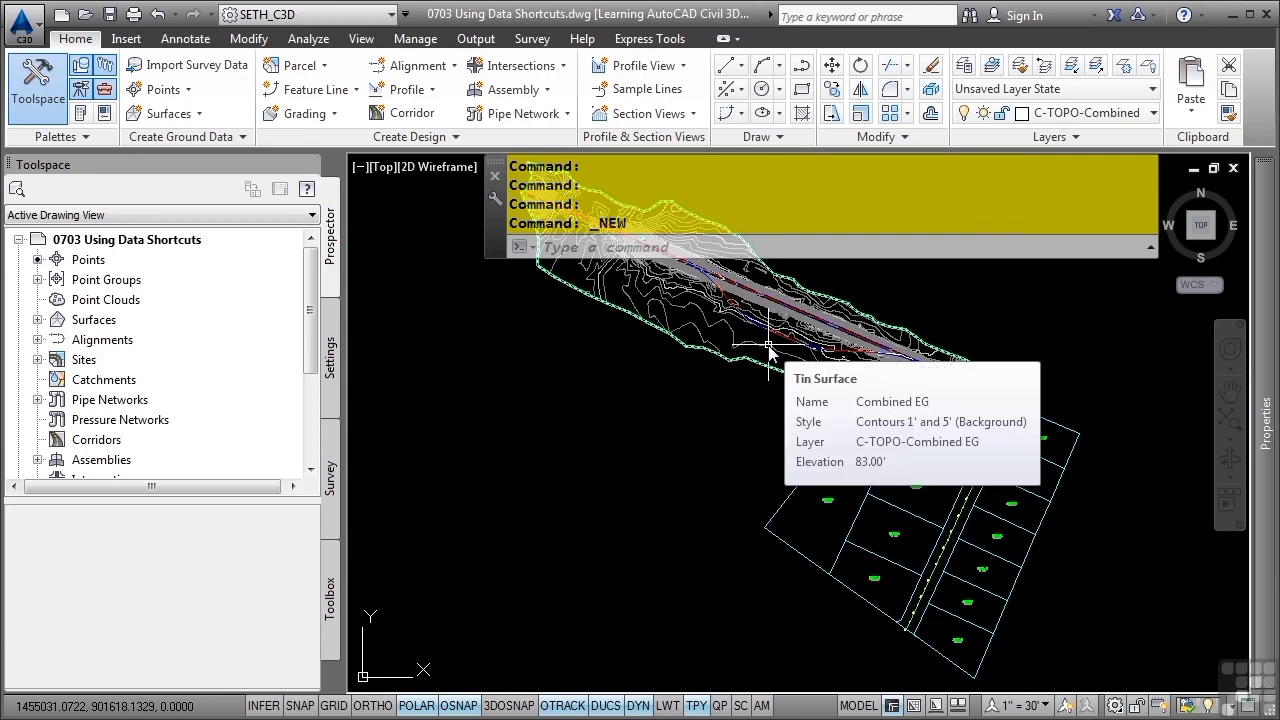
scroll(775, 346, "up", 5)
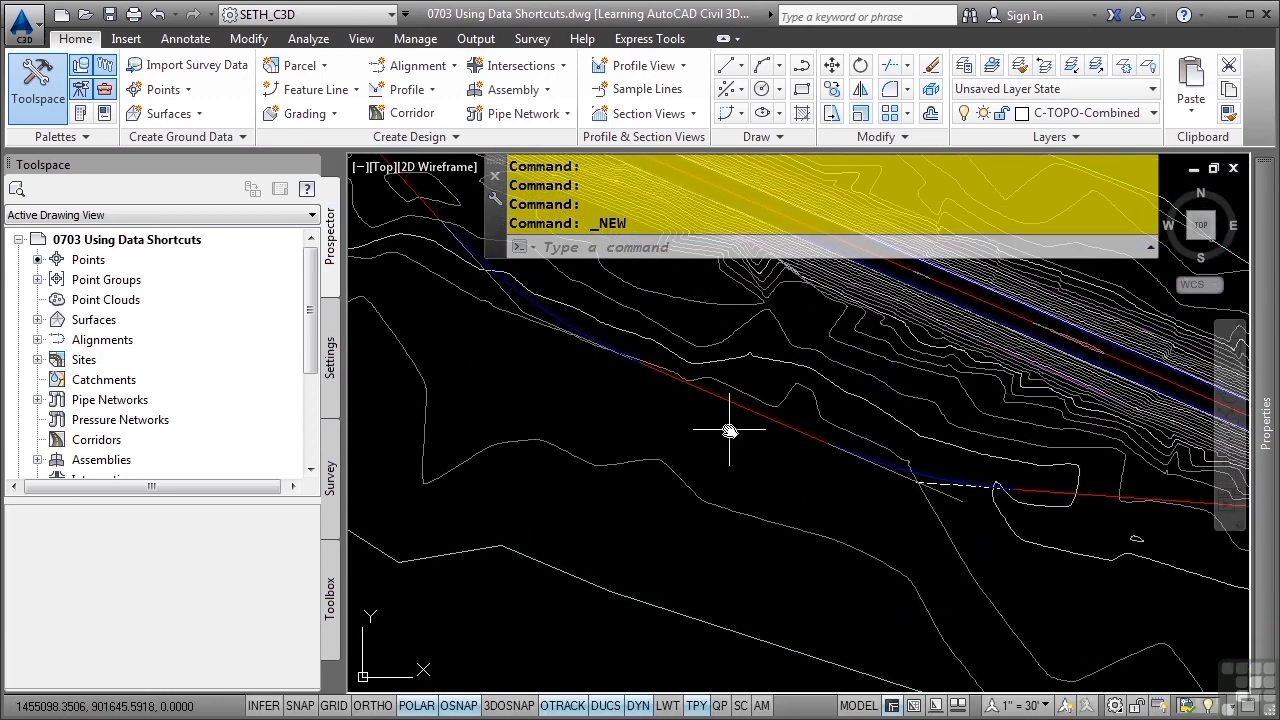
- Reshape the southern Bypass 1 curve by moving its point of intersection westward, and save the source drawing
left_click(742, 401)
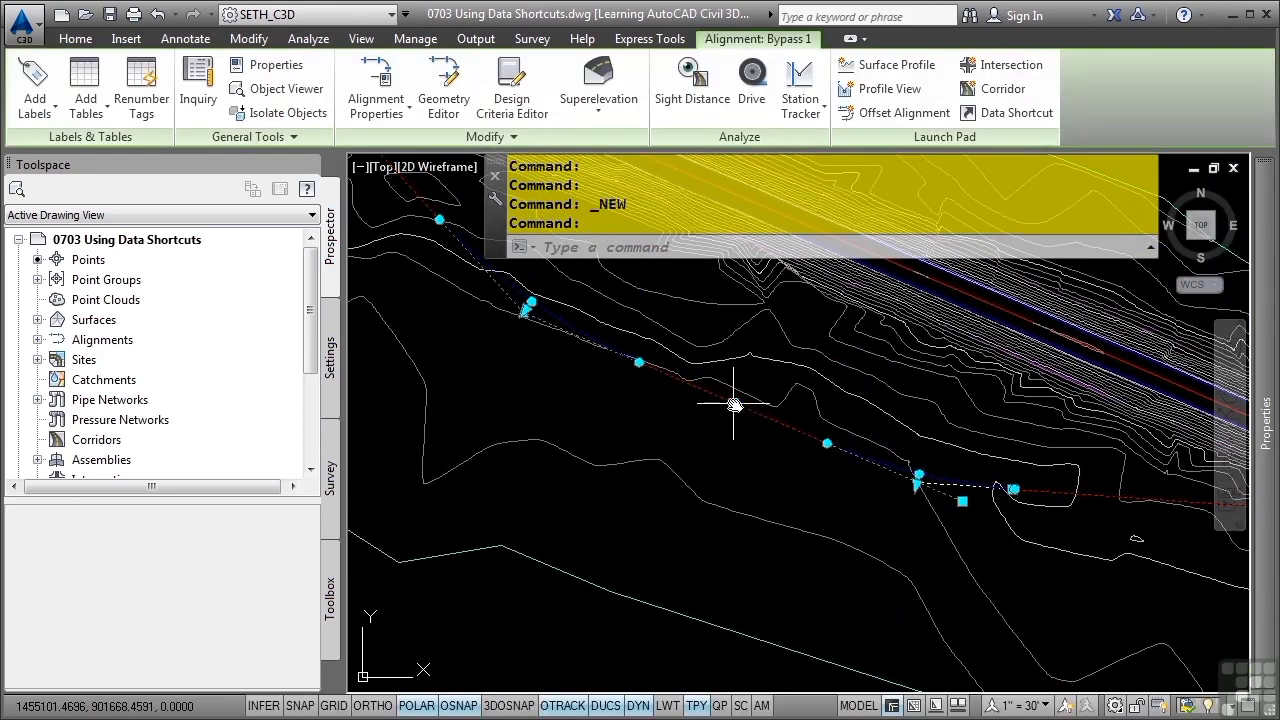
left_click(735, 405)
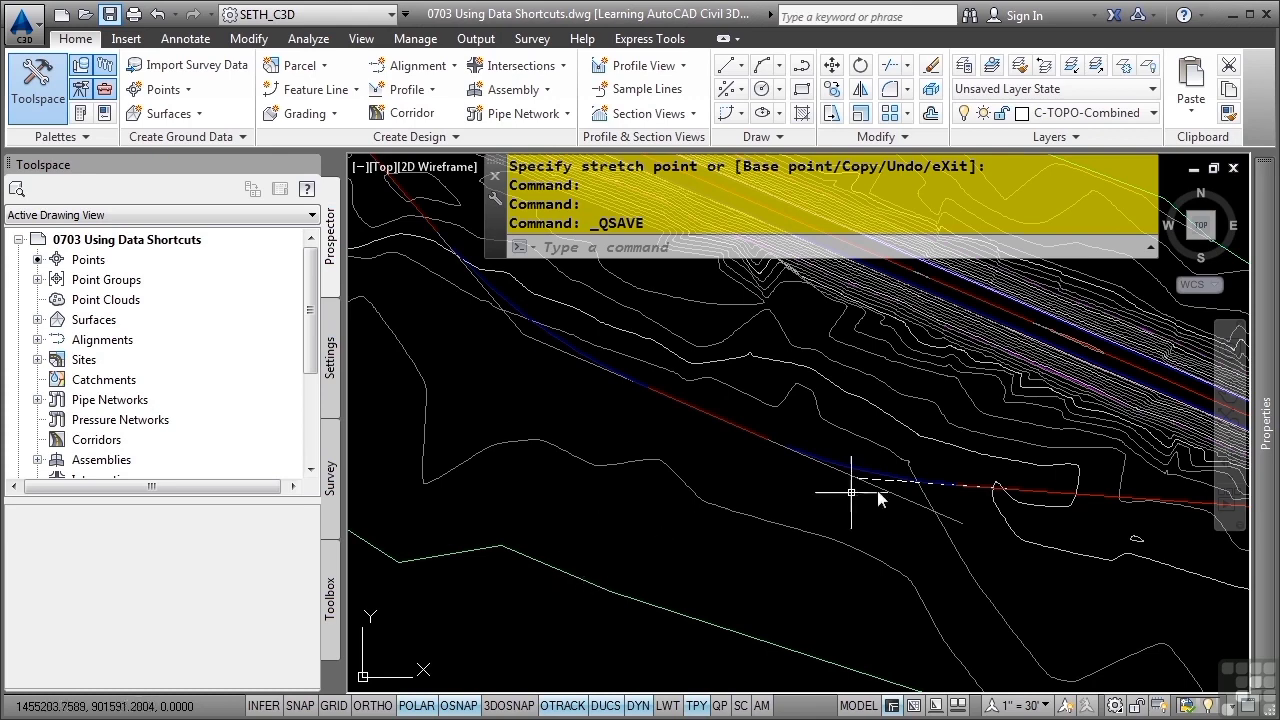
- Switch to the Data Shortcut Testing drawing and synchronize its references, updating the surface's reference name to Combined EG
left_click(957, 704)
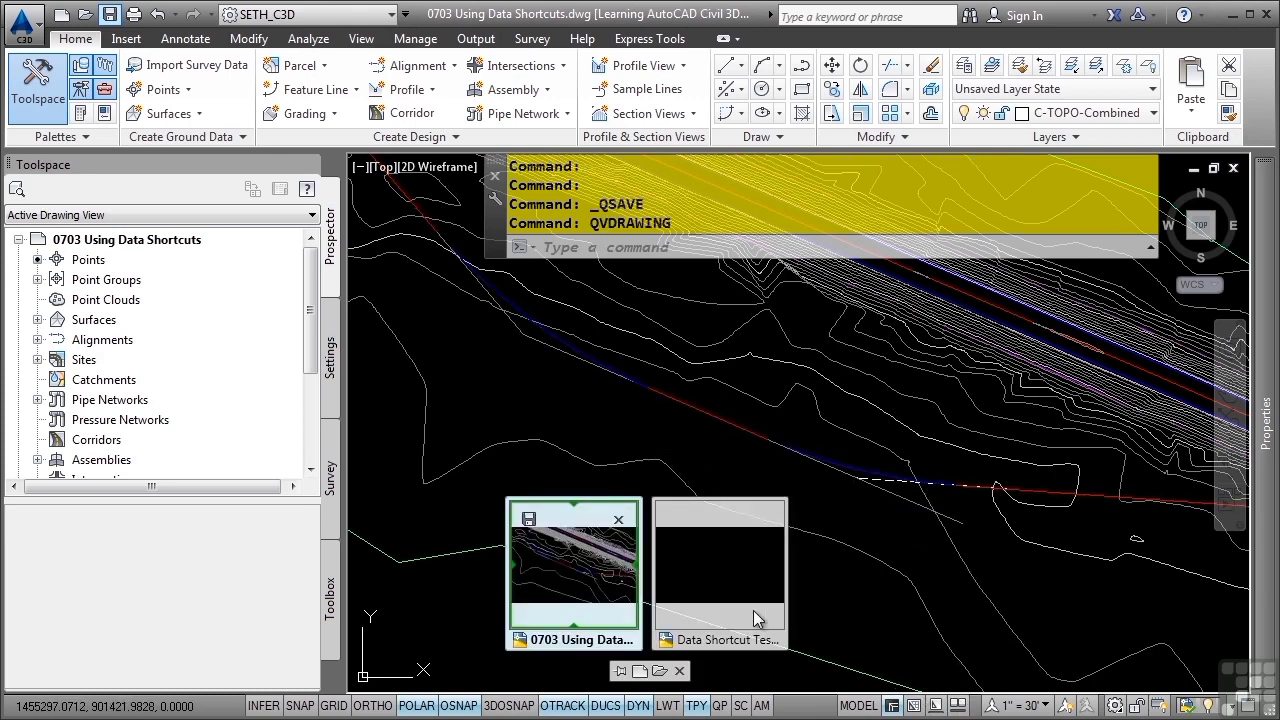
left_click(757, 619)
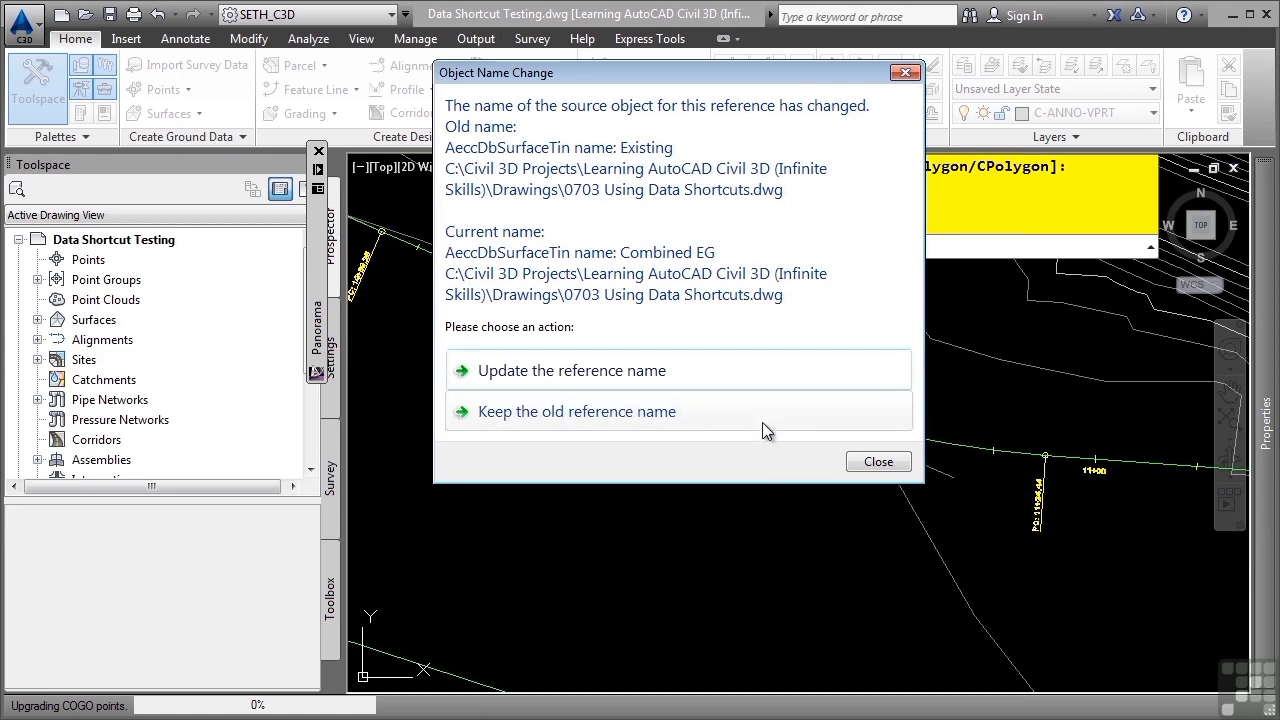
left_click(628, 370)
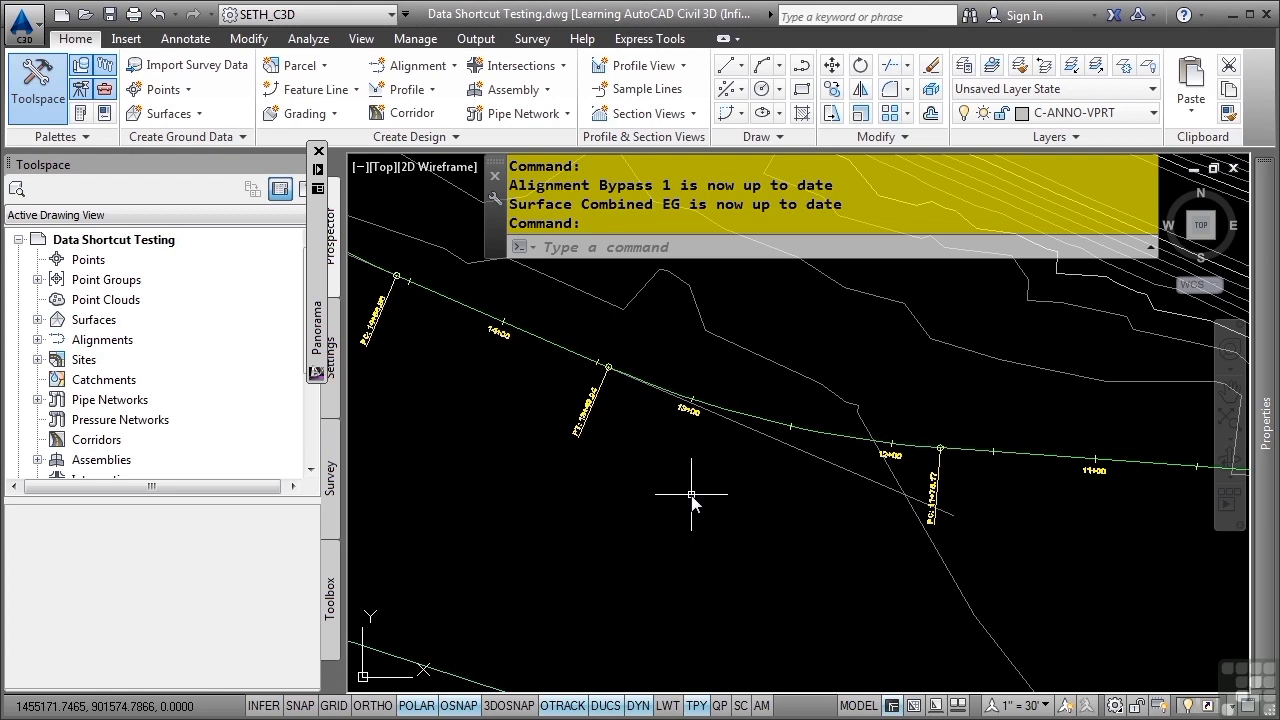
mouse_move(691, 495)
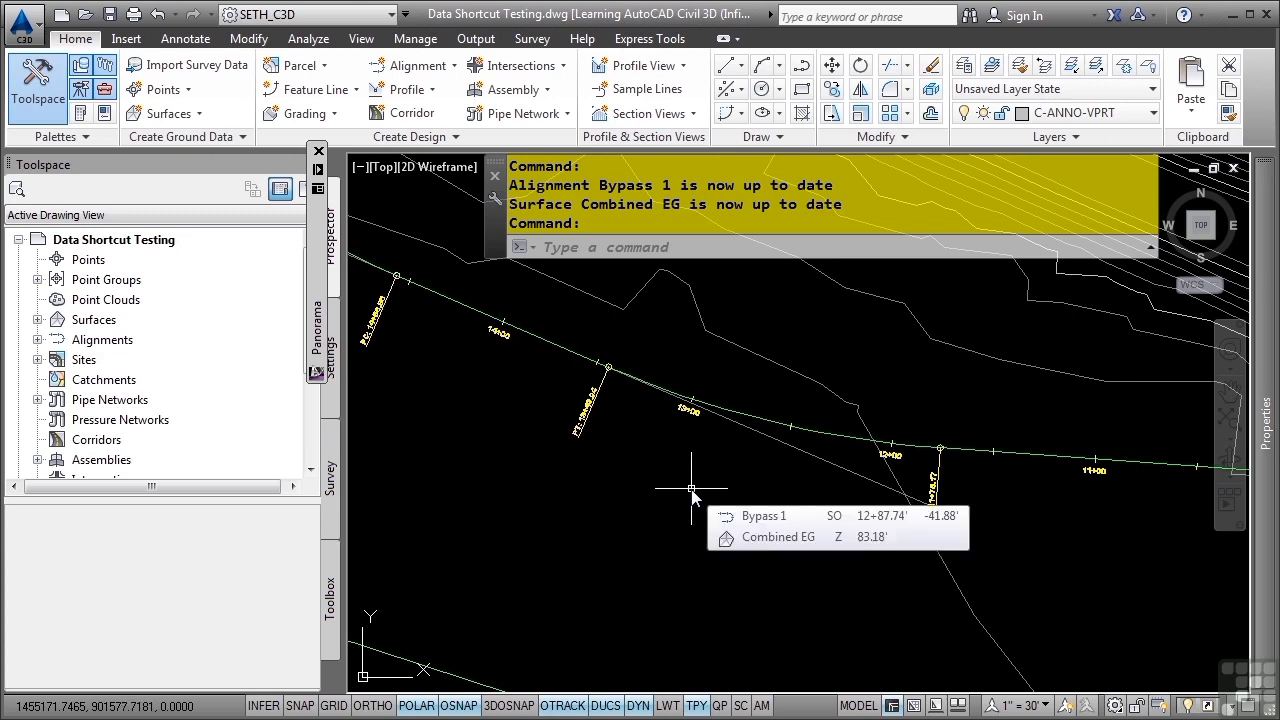
mouse_move(691, 486)
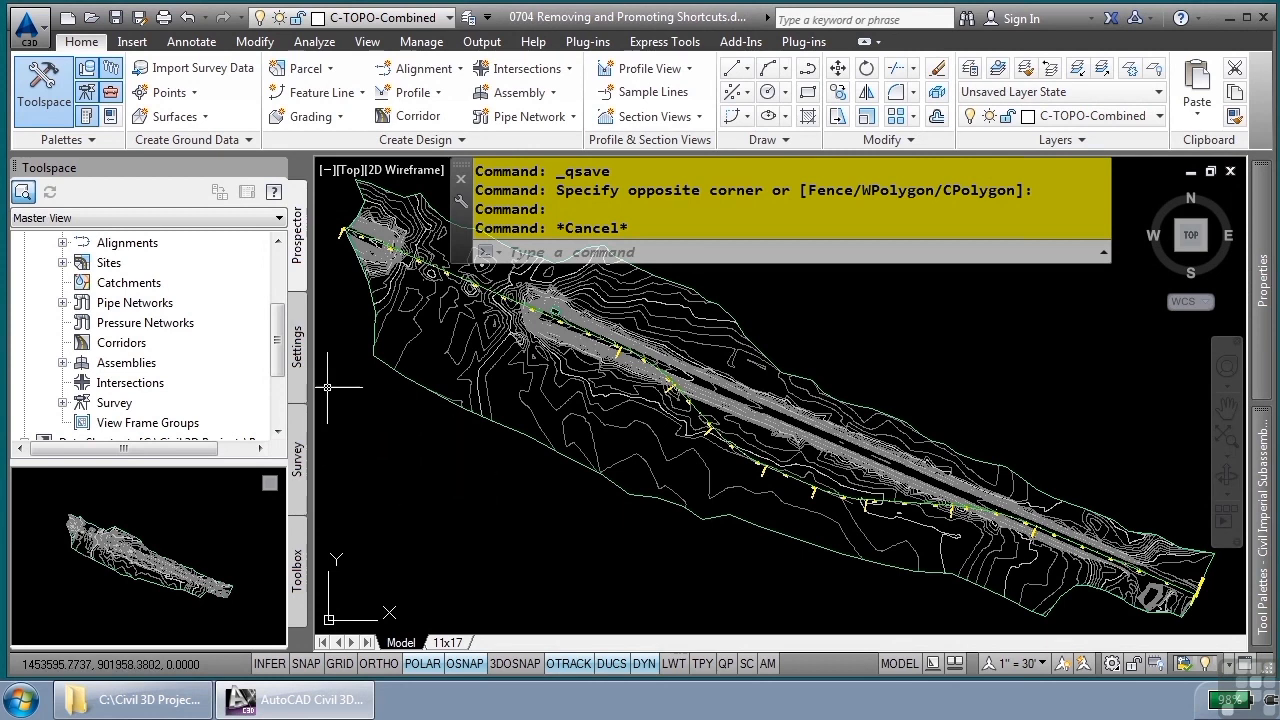
- Expand the 0704 drawing's Alignments collection and its centerline alignments down to the Bypass 1 reference
scroll(232, 382, "up", 1)
scroll(232, 382, "up", 1)
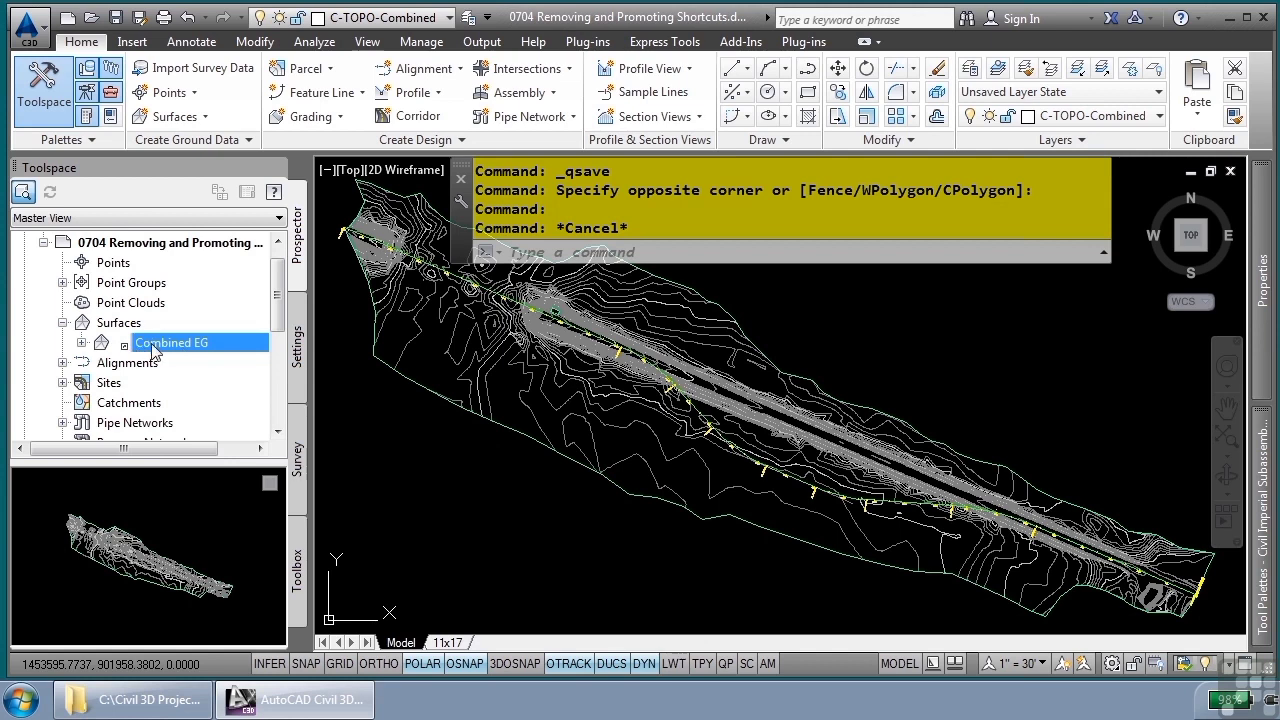
left_click(62, 362)
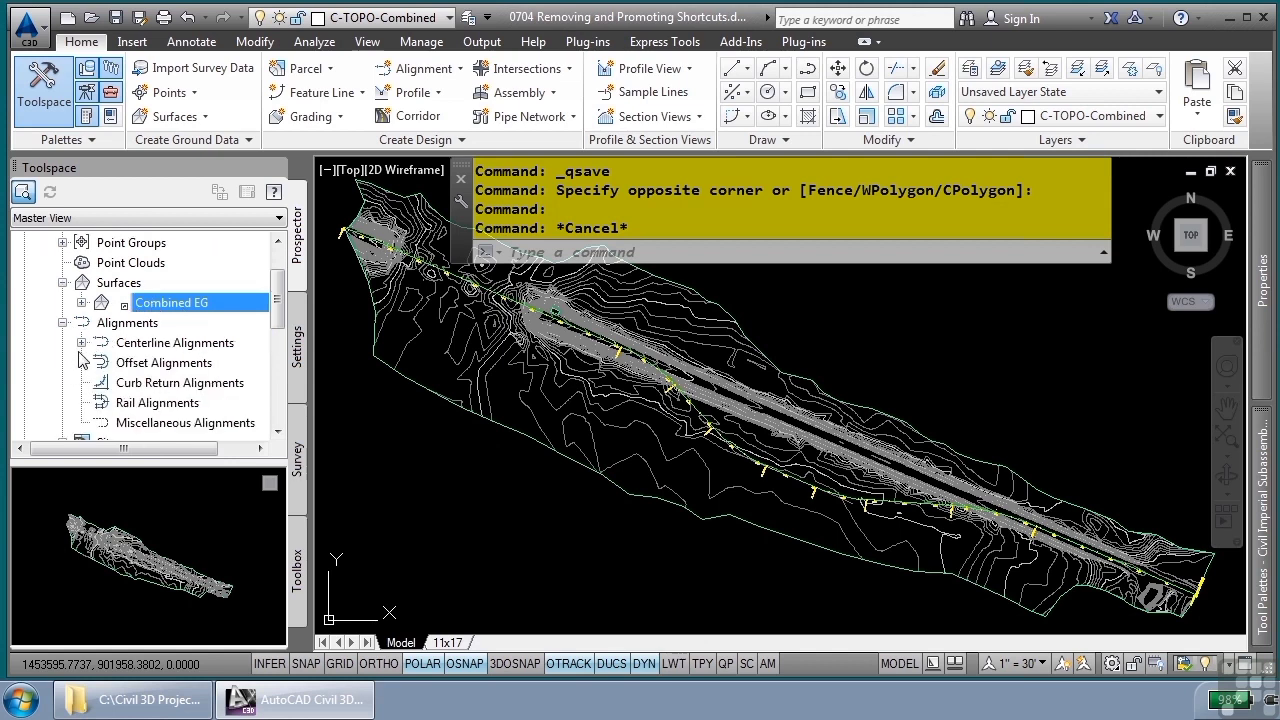
left_click(81, 342)
scroll(122, 372, "down", 1)
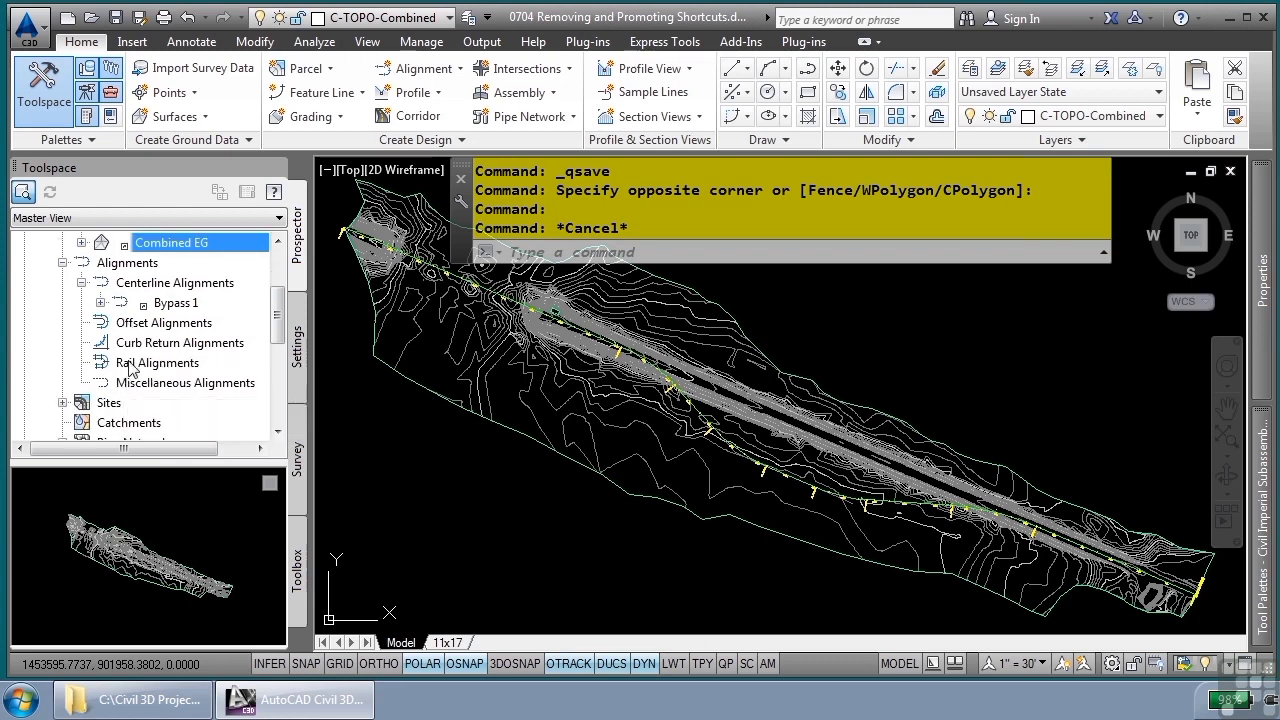
- Select the Combined EG surface reference to view its Promote Data Reference command, and clear the selection
left_click(565, 403)
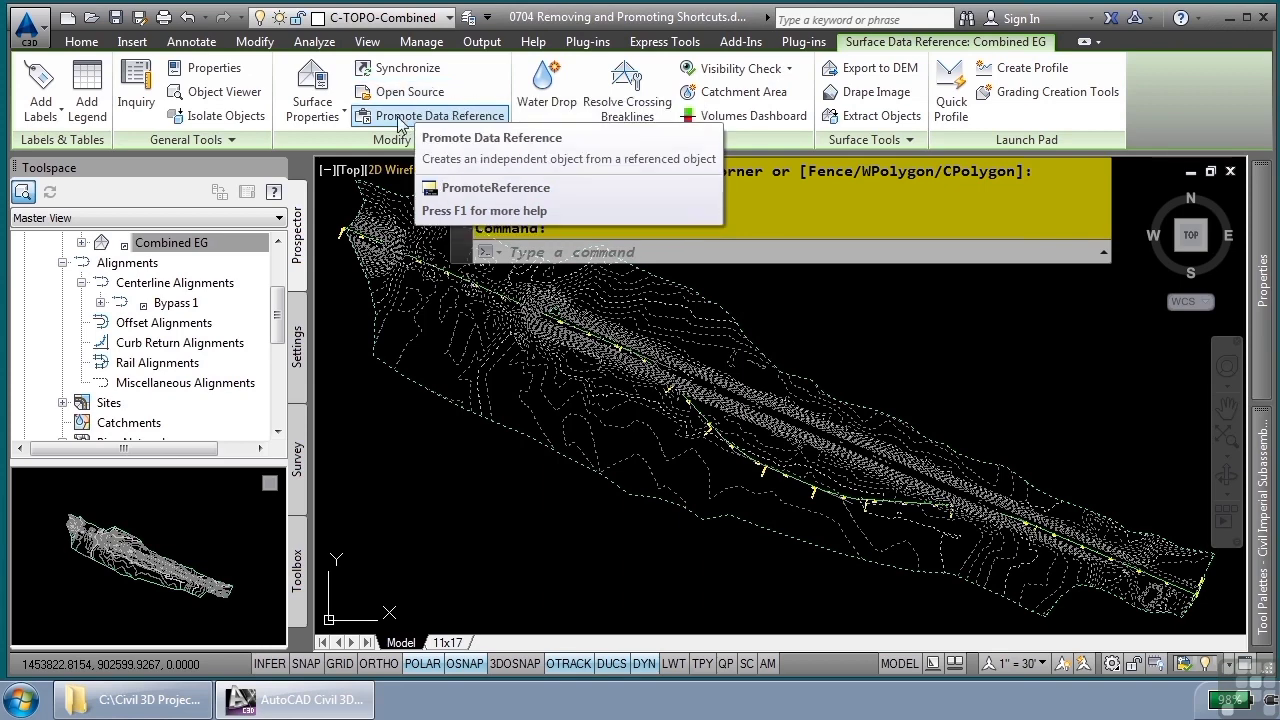
key("Escape")
key("Escape")
key("Escape")
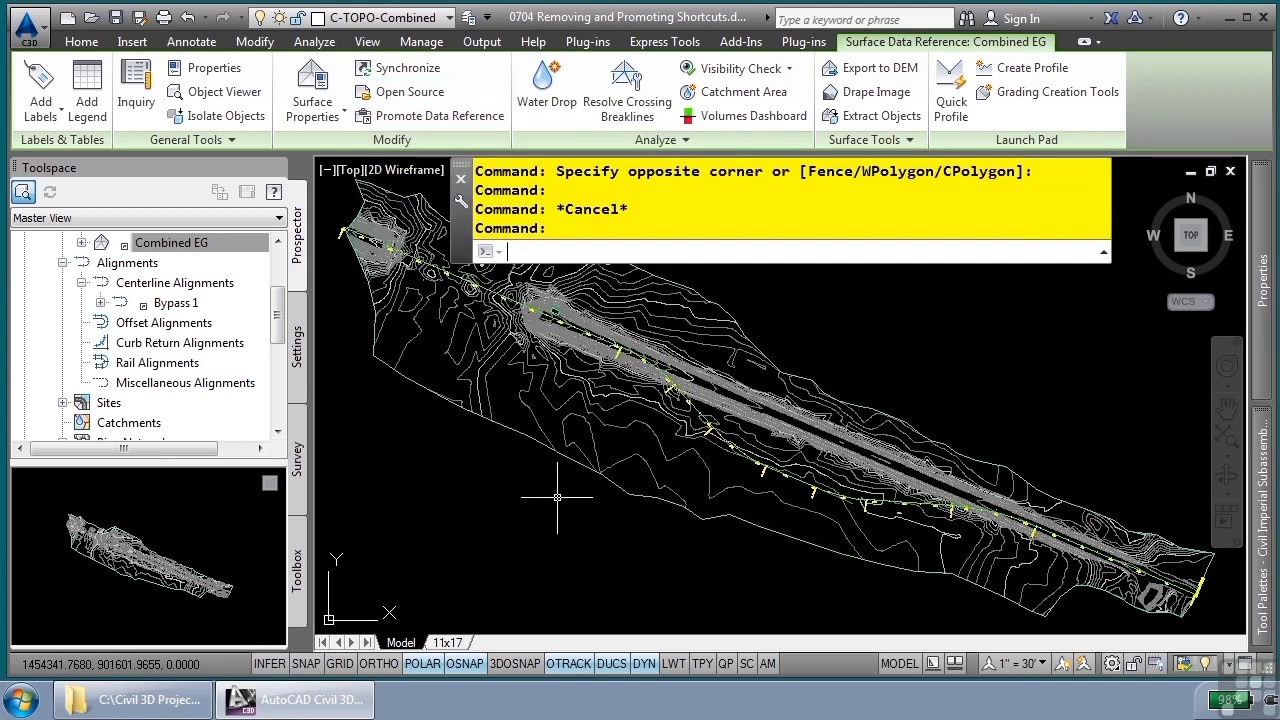
- Promote the Bypass 1 alignment reference to an independent object in this drawing
scroll(752, 496, "up", 4)
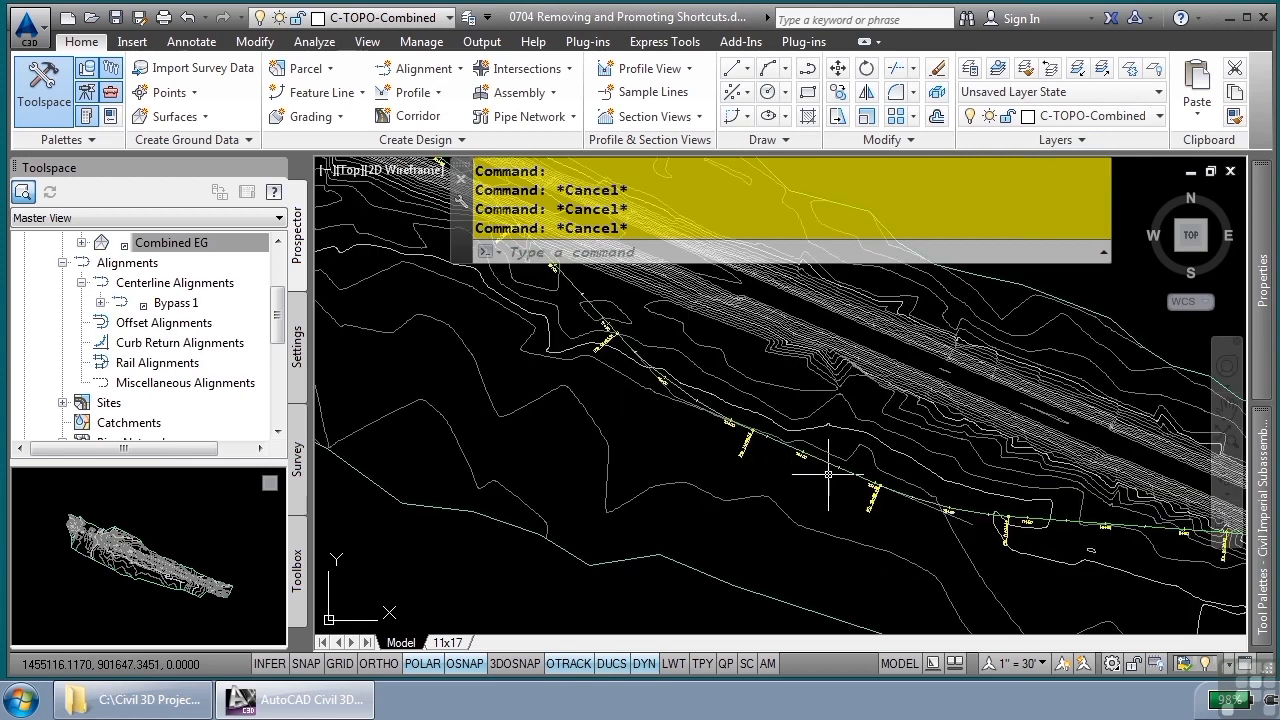
left_click(865, 478)
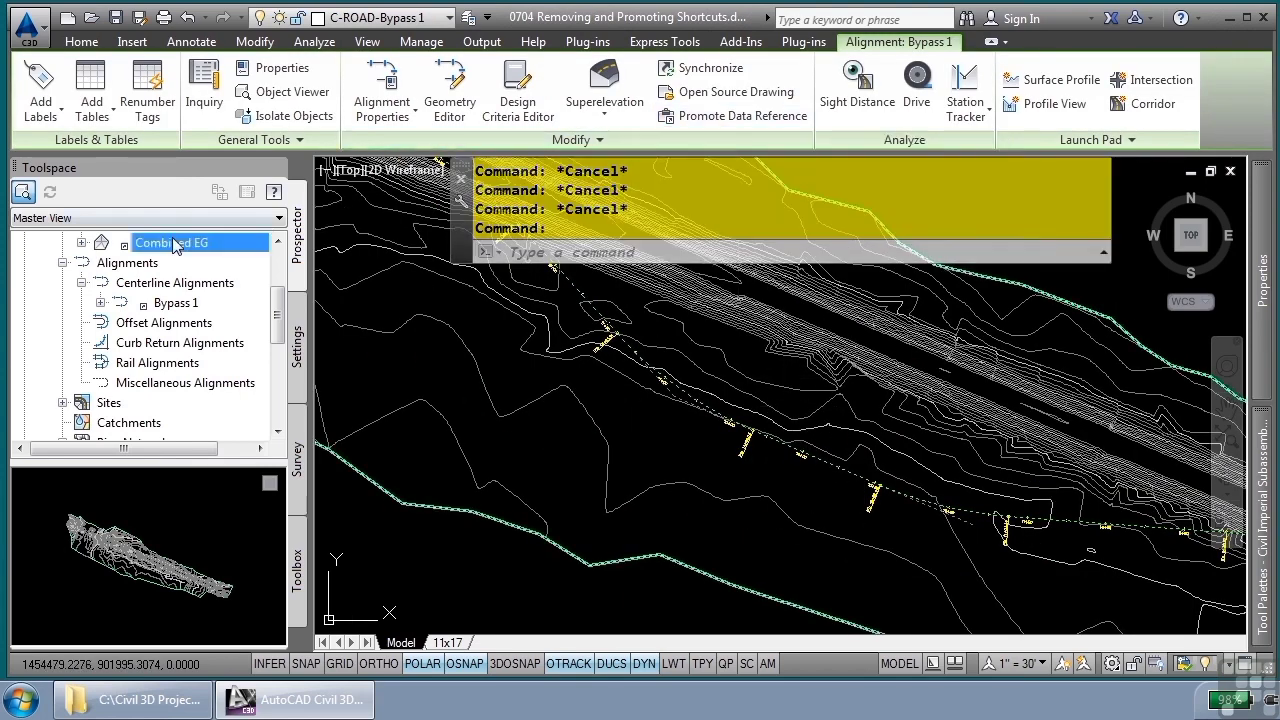
left_click(686, 118)
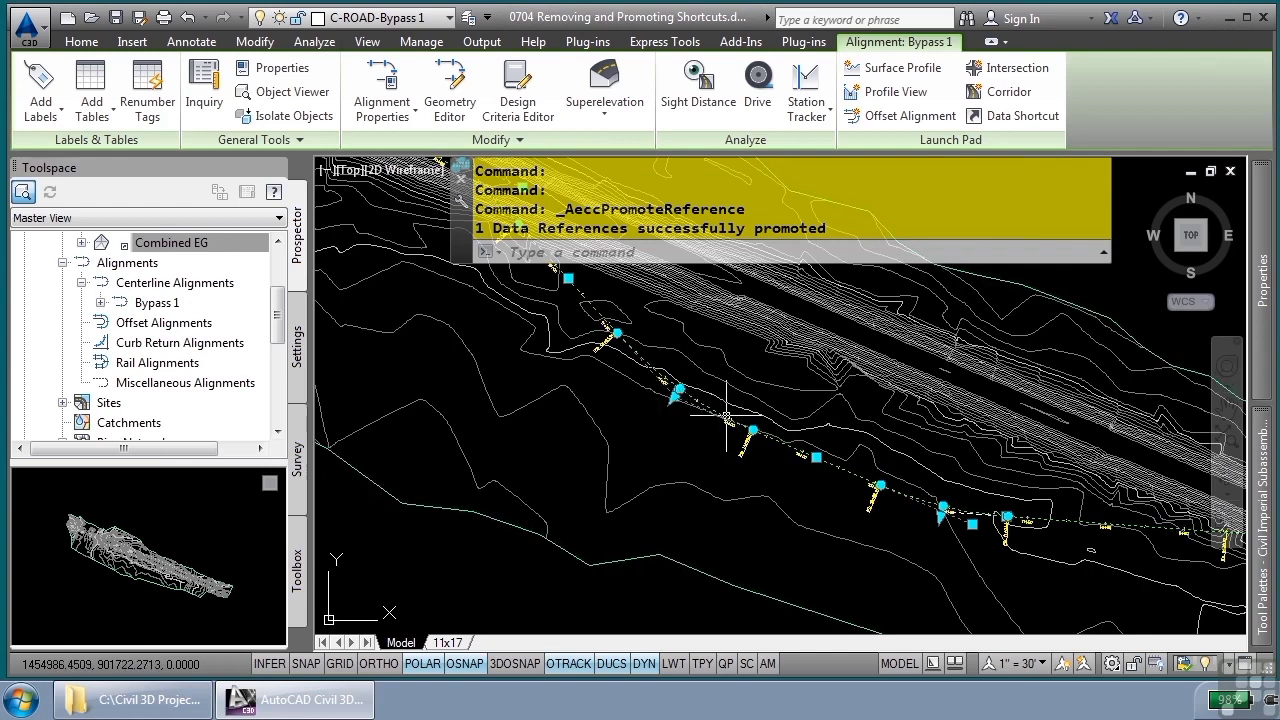
- Stretch the tangent between the promoted Bypass 1 alignment's two curves slightly southward and deselect the alignment
left_click(816, 457)
left_click(810, 482)
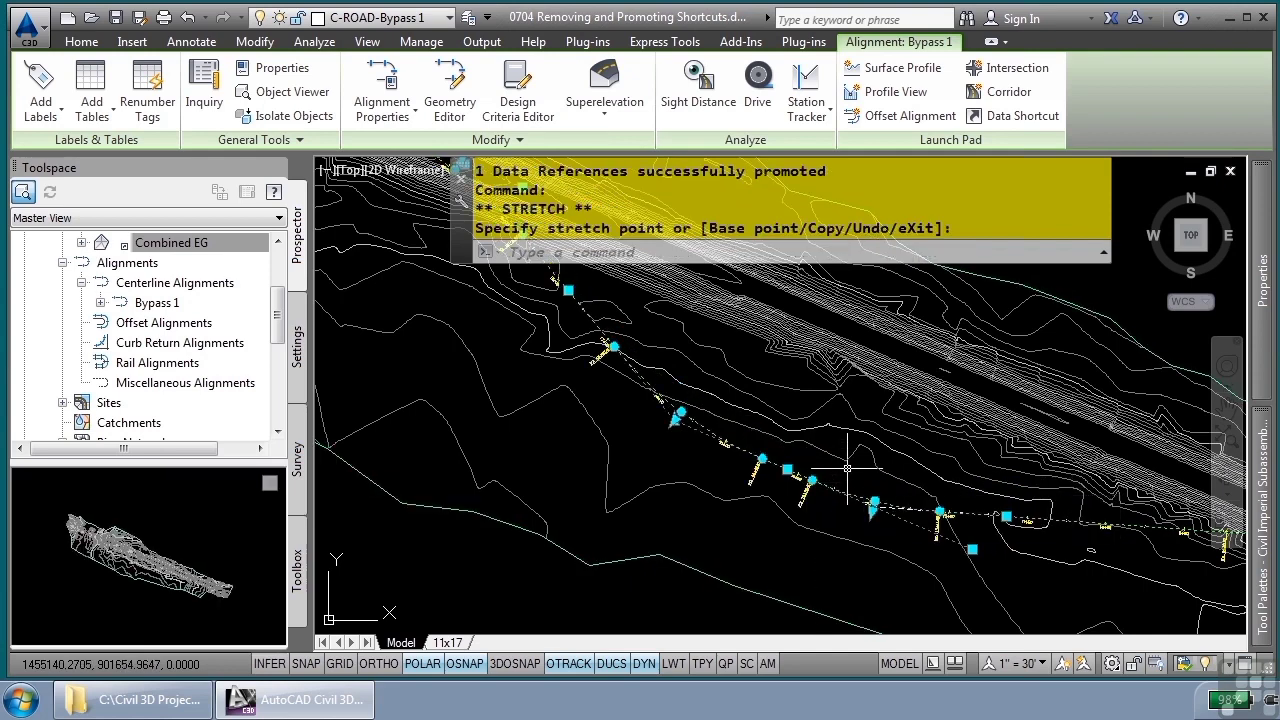
key("Escape")
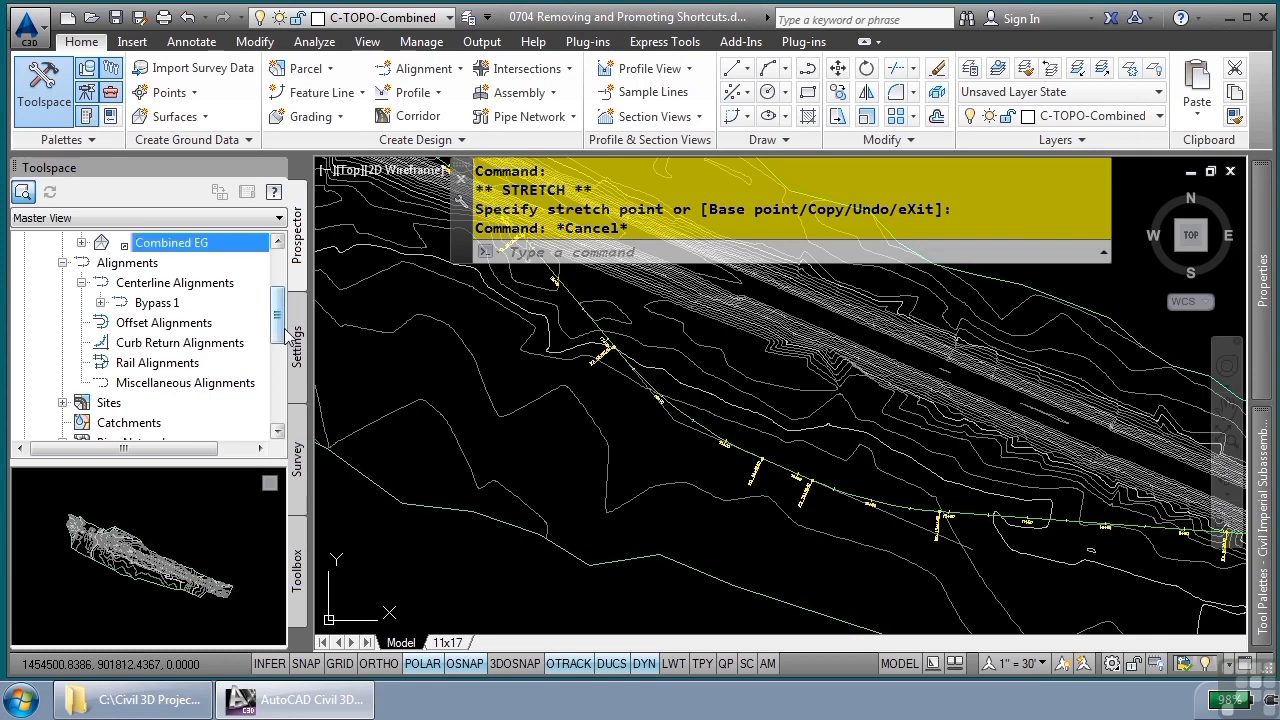
- Expand the project's centerline alignment shortcuts and review the commands available for the Simons Road shortcut, including Remove
left_click_drag(275, 336, 270, 418)
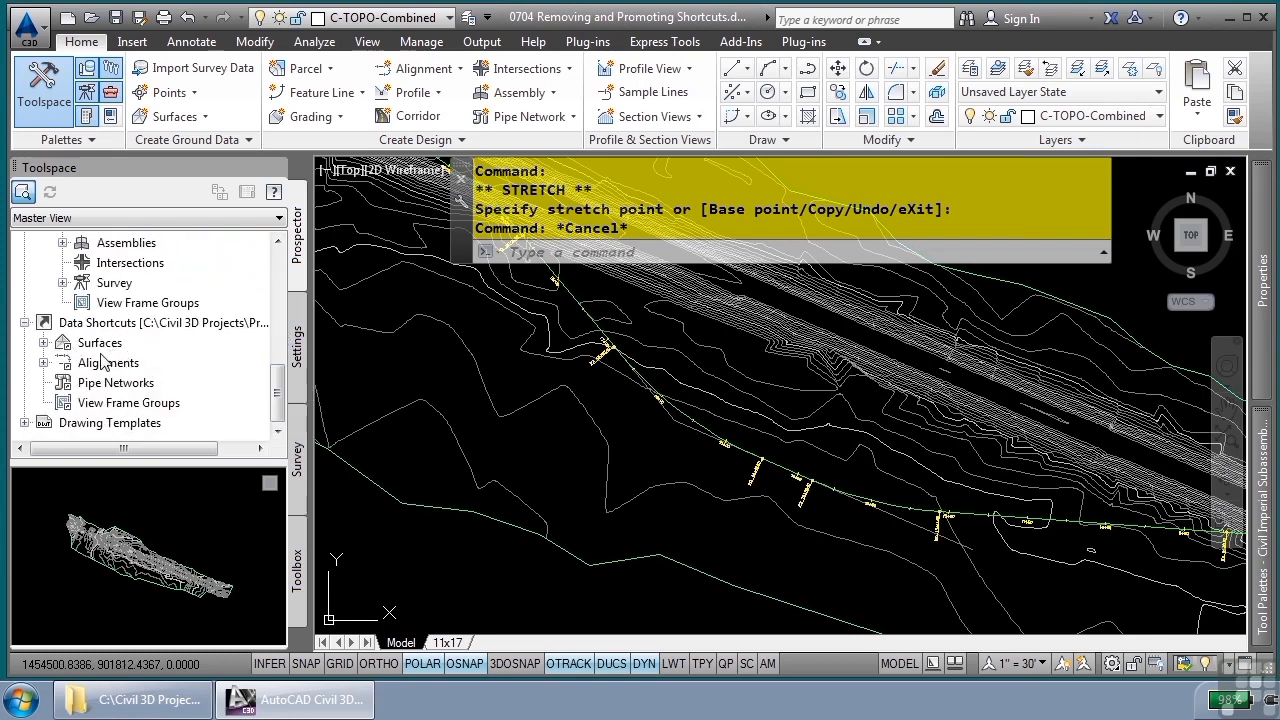
left_click(43, 363)
left_click(62, 343)
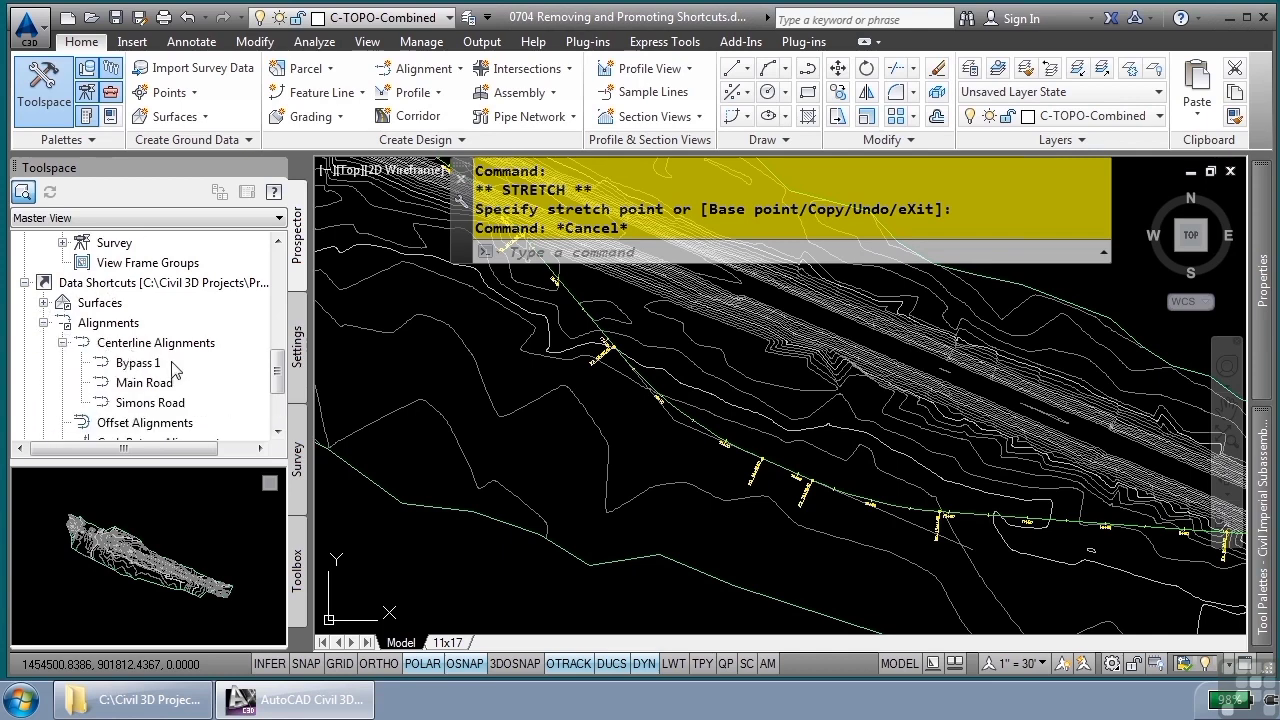
right_click(168, 405)
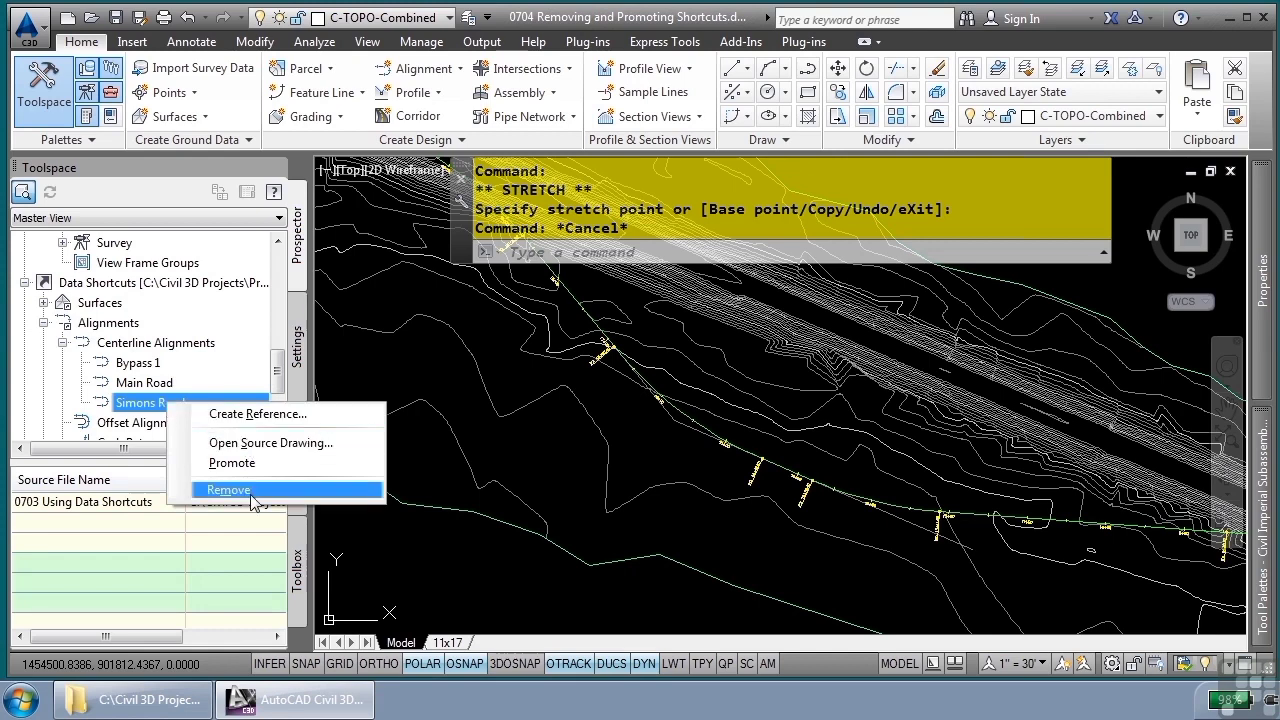
left_click(504, 461)
left_click(514, 451)
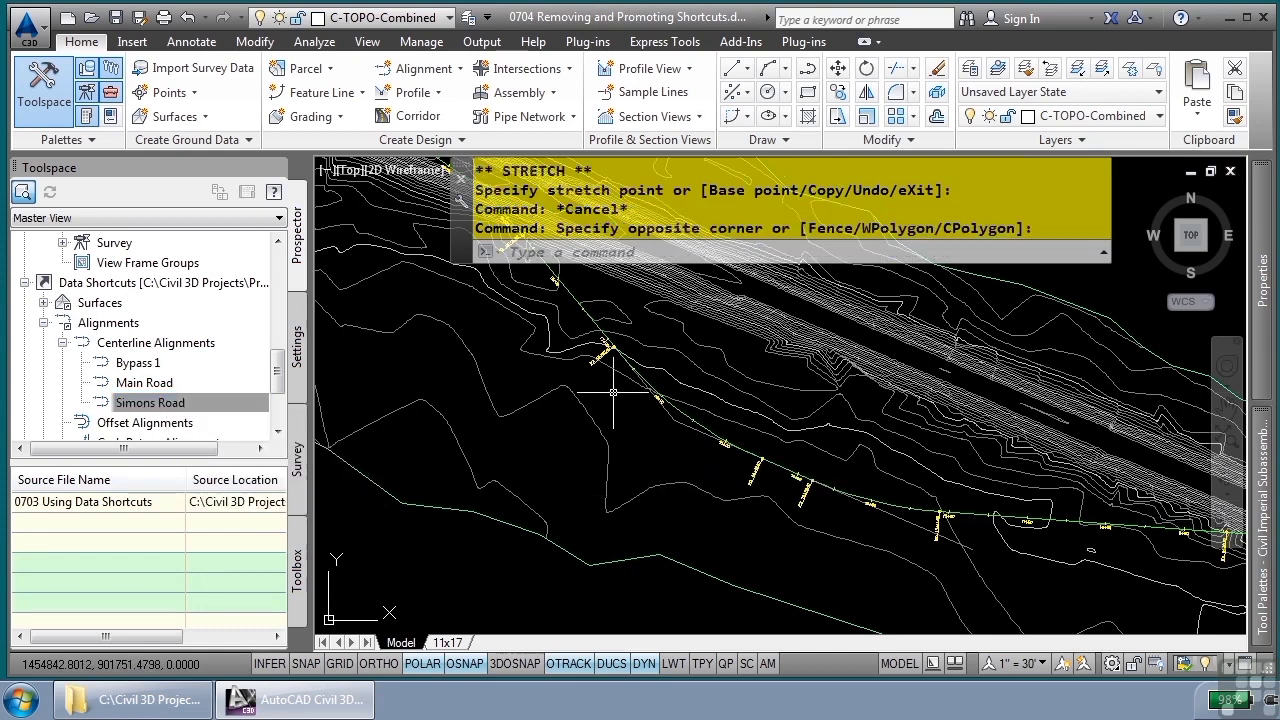
- Minimize the drawing program and launch the Data Shortcuts Editor from the AutoCAD Civil 3D 2013 programs, moving its window toward the screen's center
left_click(1219, 17)
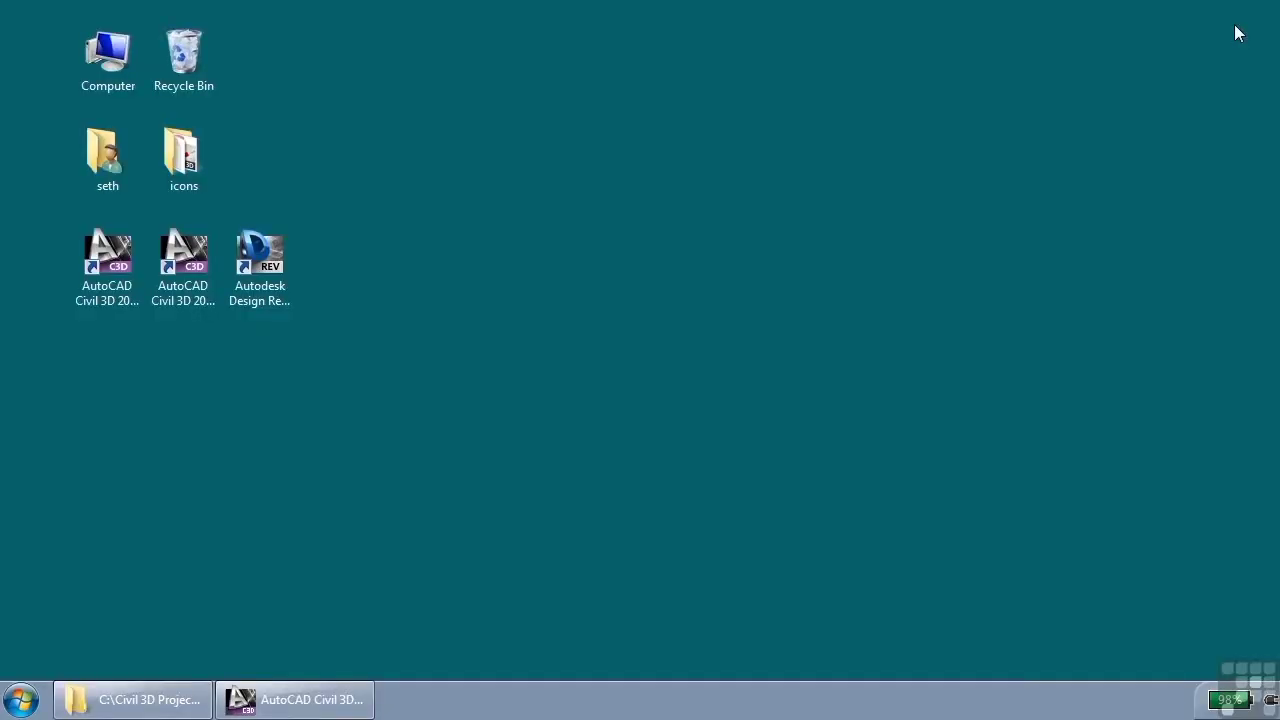
left_click(20, 699)
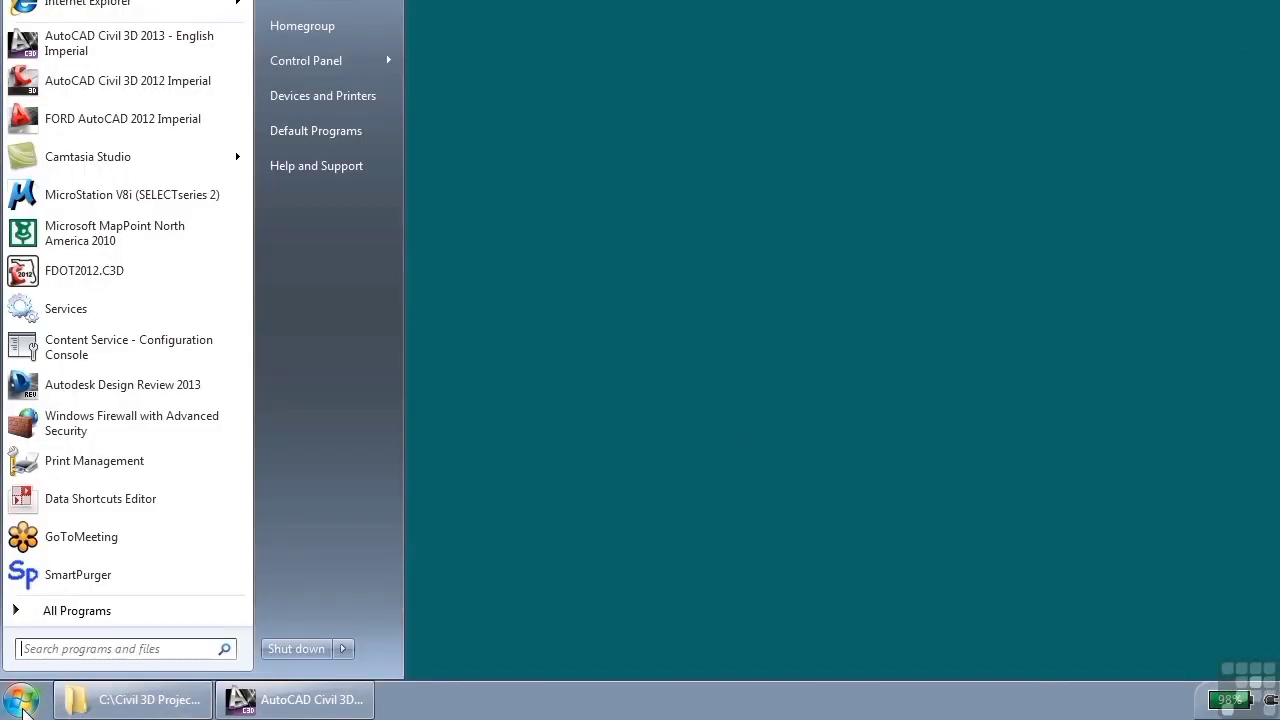
left_click(105, 611)
scroll(117, 246, "up", 10)
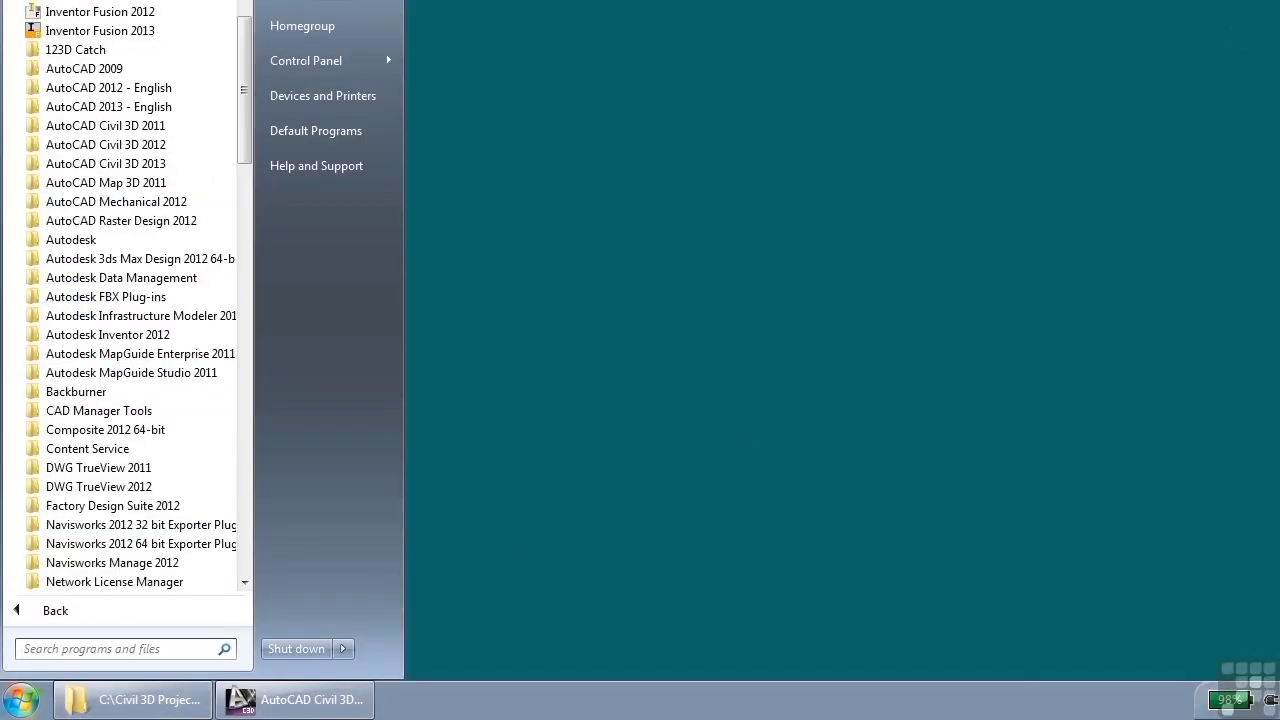
left_click(110, 168)
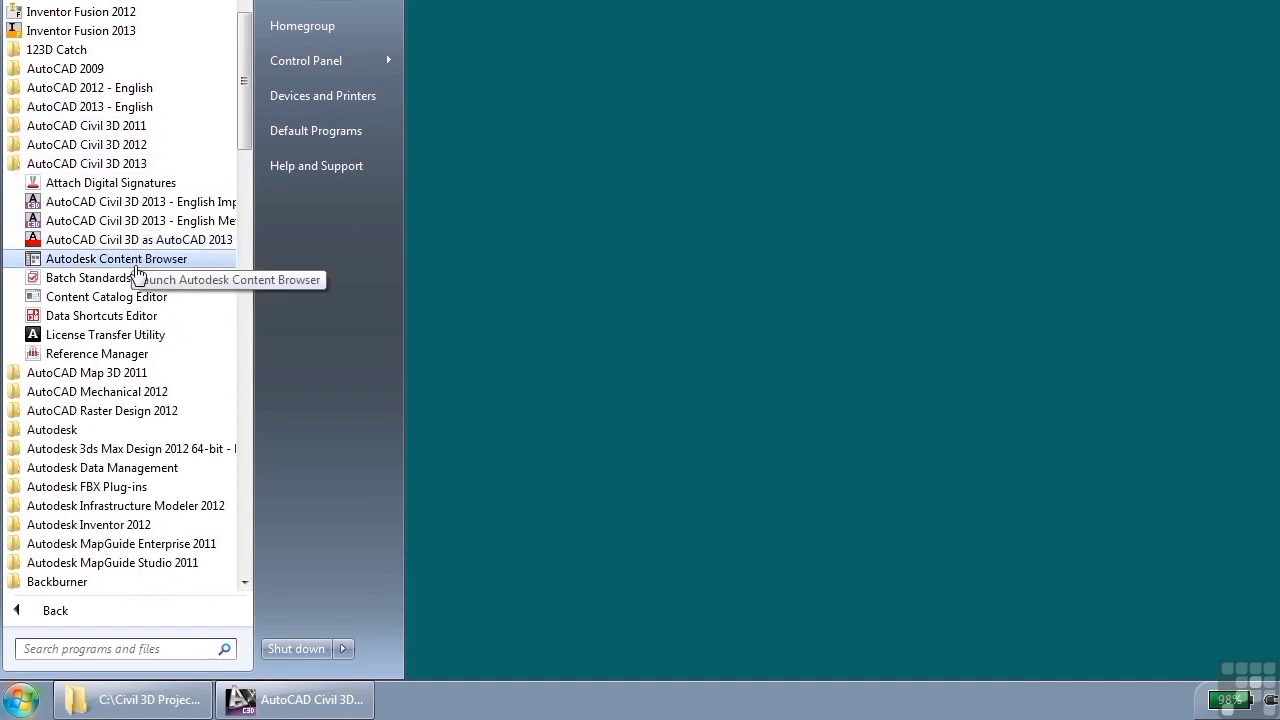
left_click(110, 316)
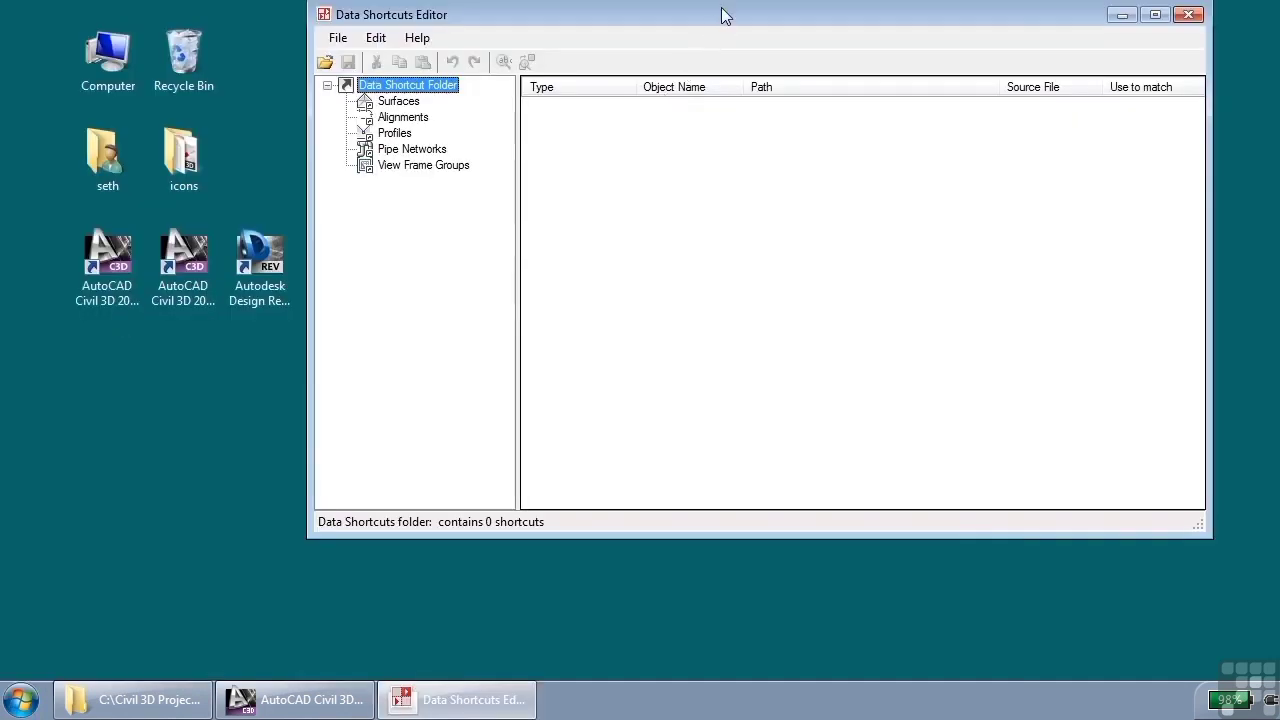
left_click_drag(723, 10, 520, 101)
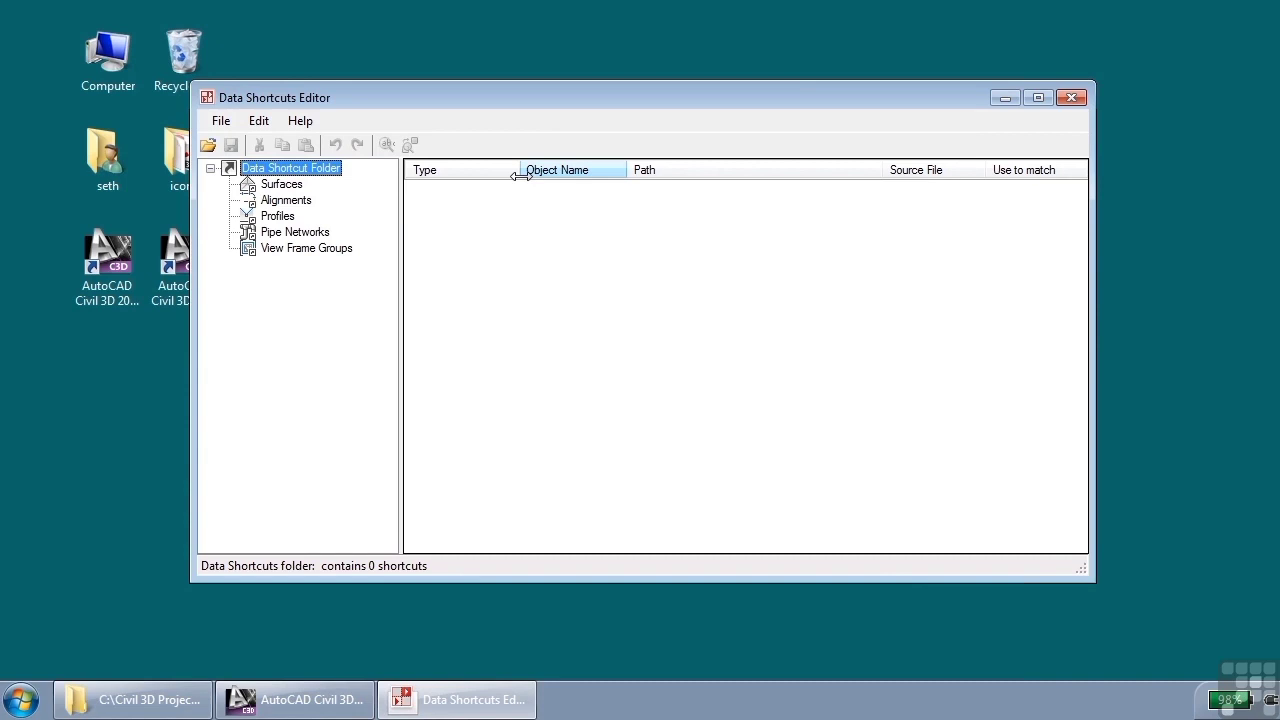
- Open the Project 1 folder under Civil 3D Projects as the data shortcuts folder
left_click(221, 121)
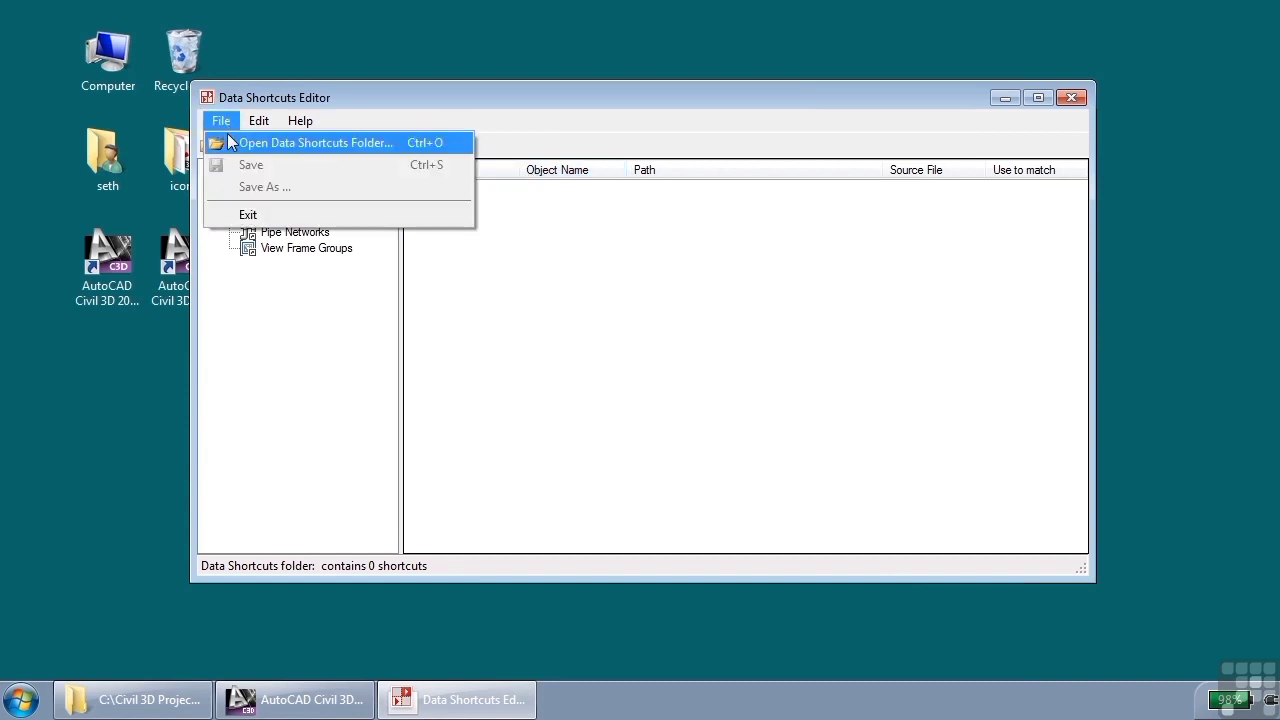
left_click(228, 142)
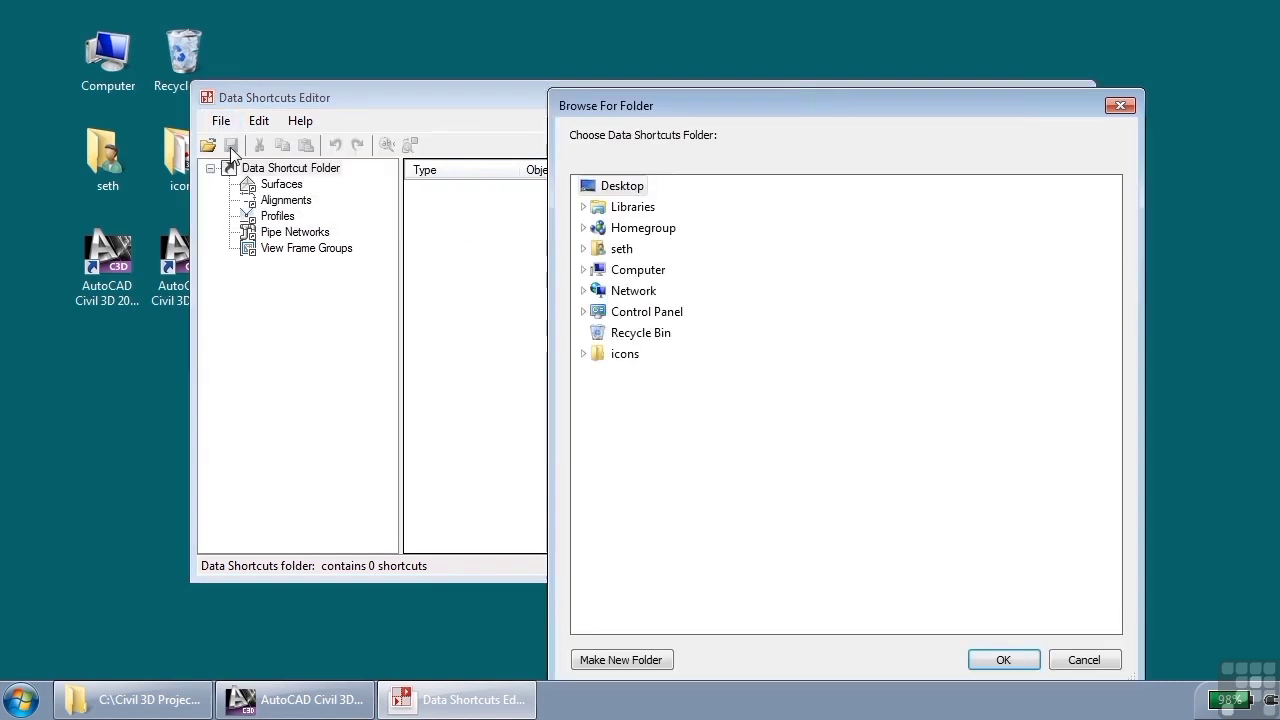
double_click(620, 270)
double_click(650, 291)
scroll(730, 415, "down", 3)
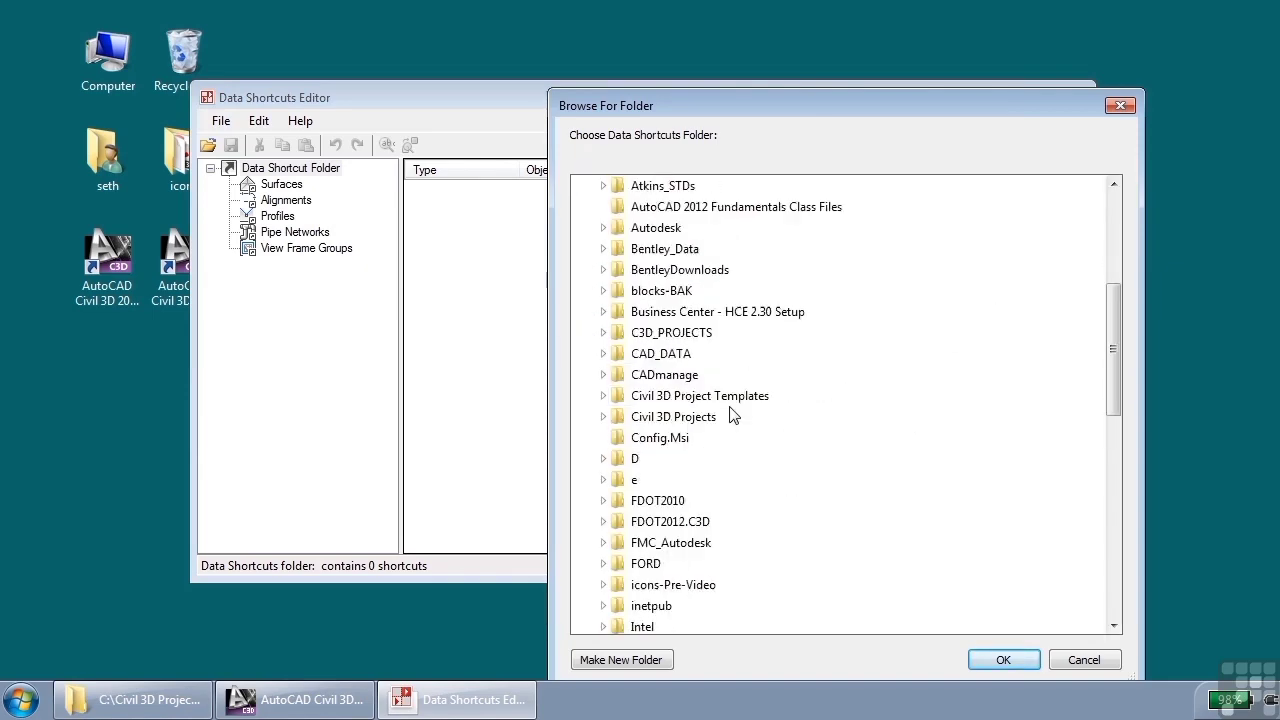
scroll(725, 425, "down", 3)
scroll(715, 450, "down", 2)
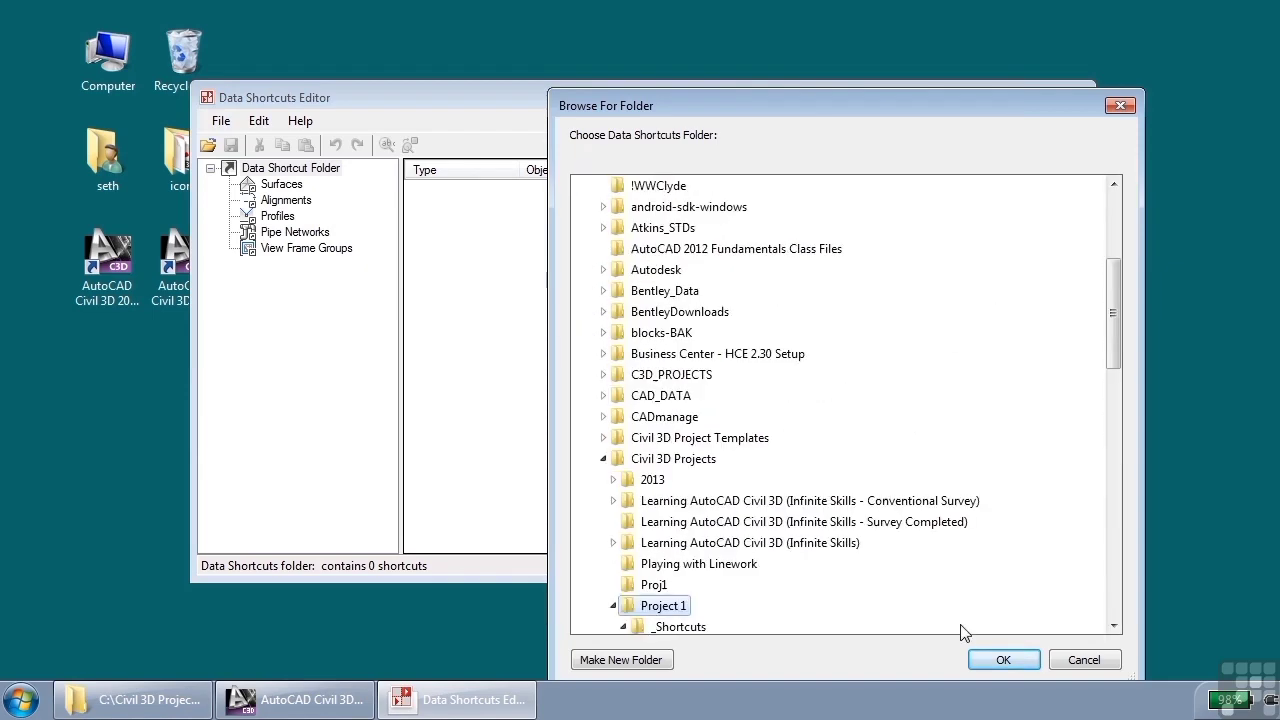
left_click(1002, 660)
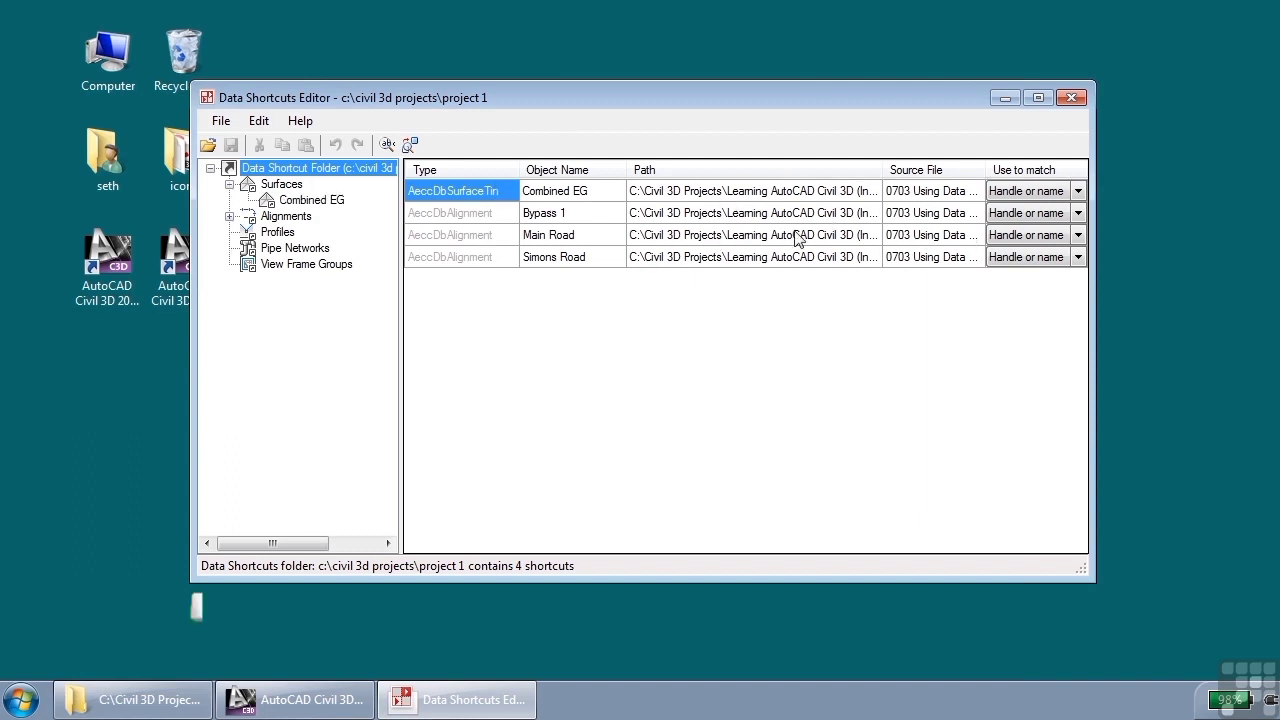
- Examine the find-and-replace options for the shortcuts' source path and close them without replacing anything
left_click(409, 145)
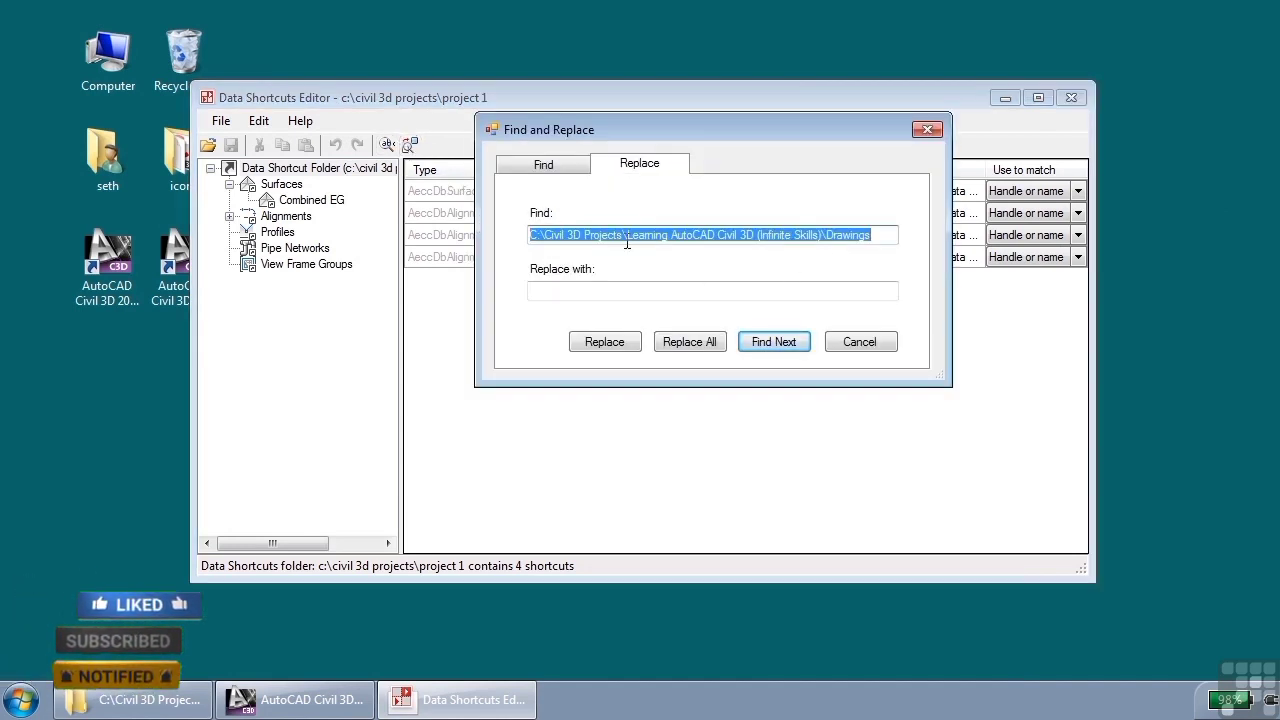
left_click(640, 292)
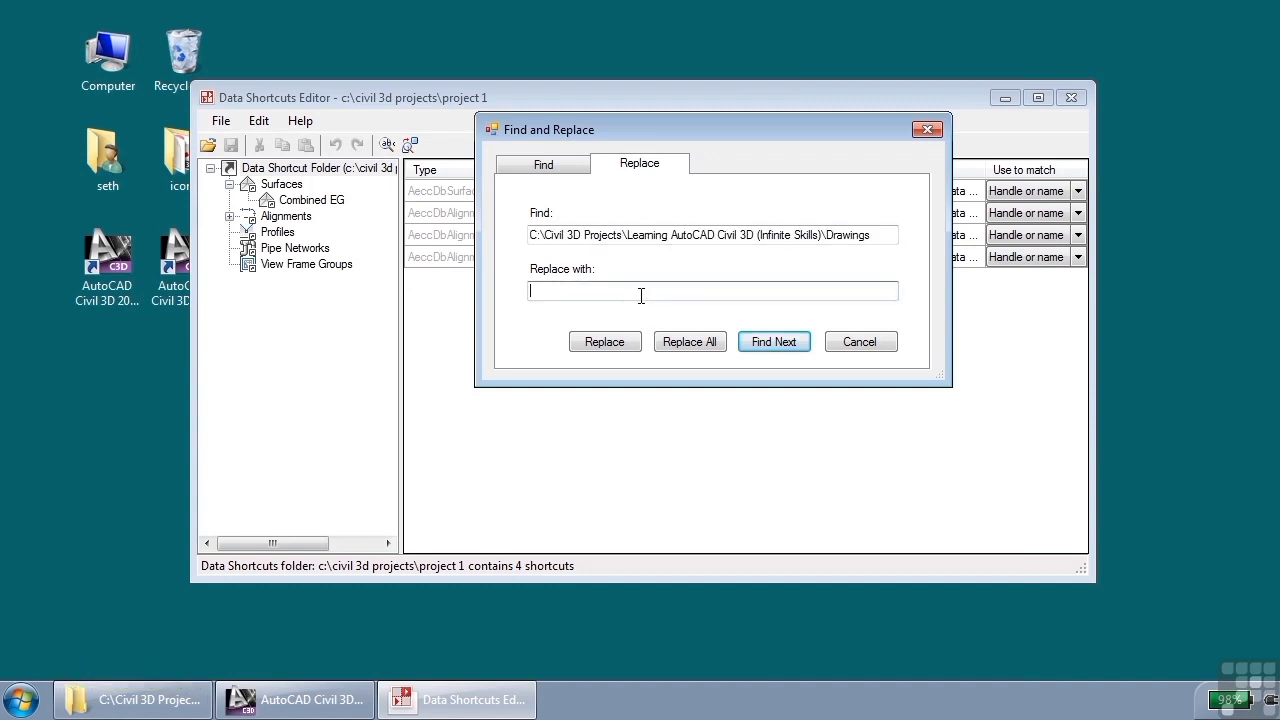
left_click(864, 345)
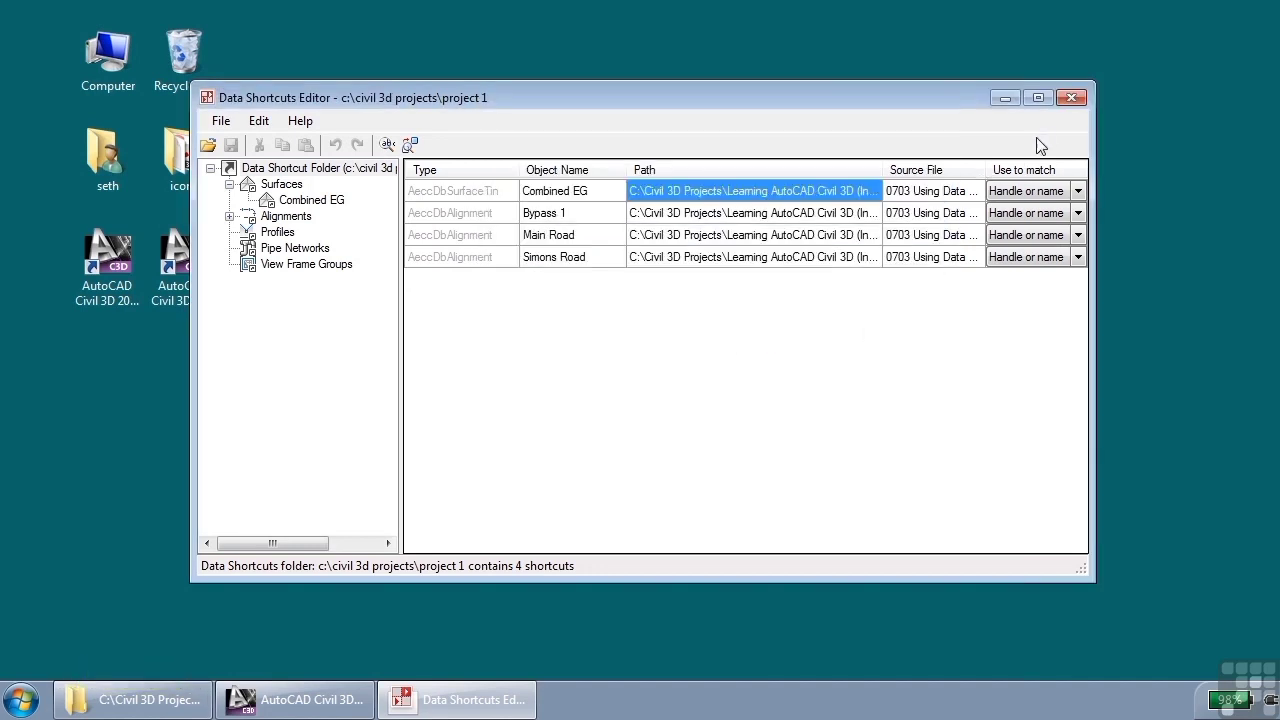
- Close the Data Shortcuts Editor and minimize the Drawings folder window to return to the 0705 Labeling Referencing Files drawing
left_click(1071, 97)
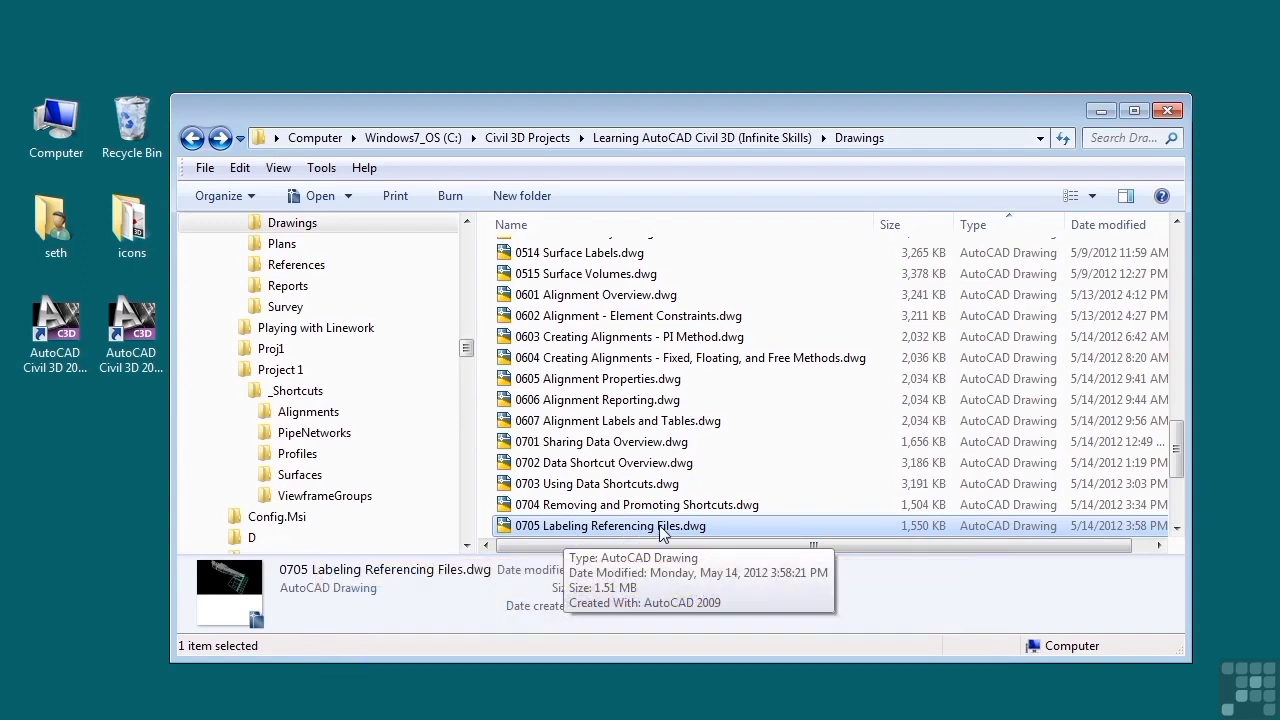
left_click(1100, 110)
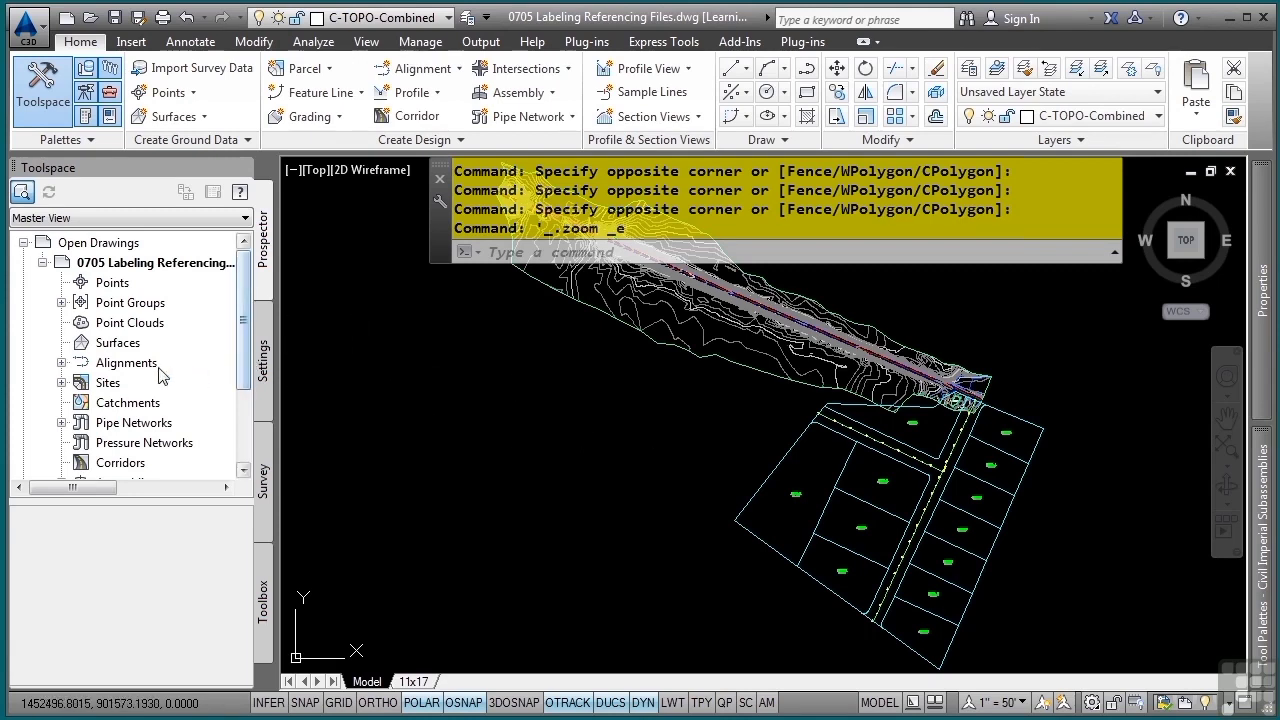
- Check the drawing's surface and alignment collections, and select the contour linework to identify it as an external reference
left_click(96, 343)
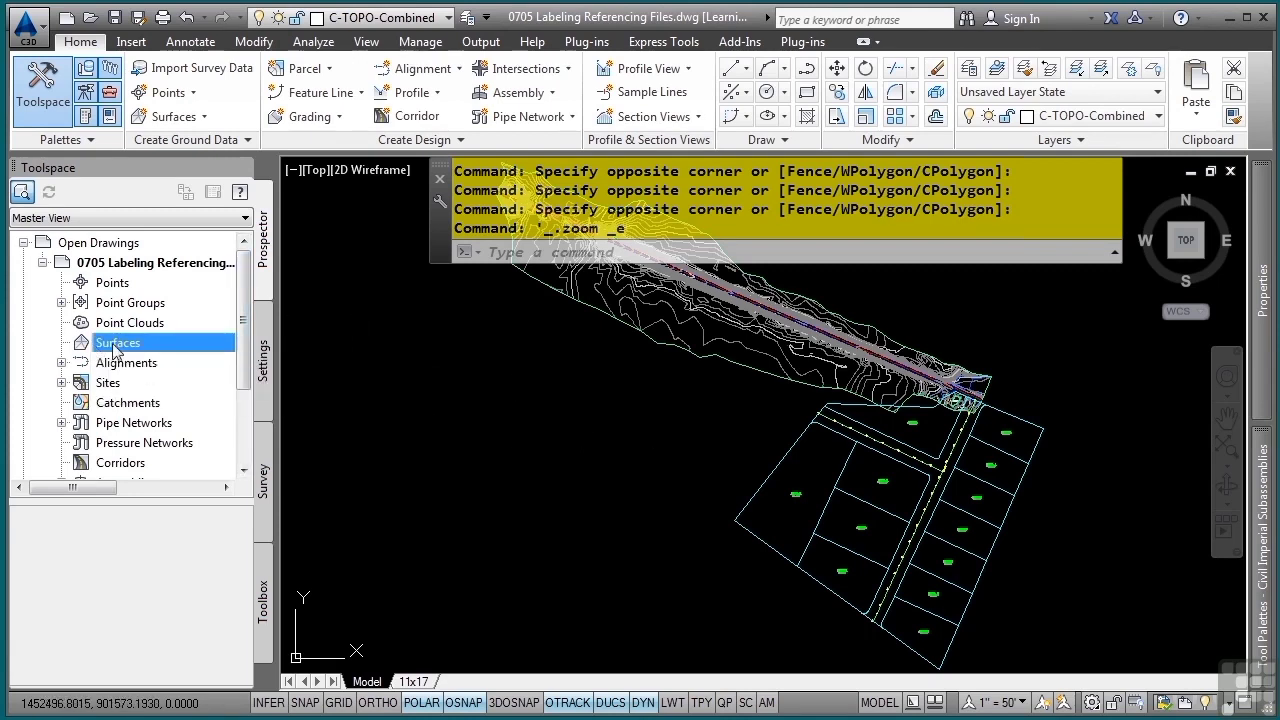
left_click(62, 362)
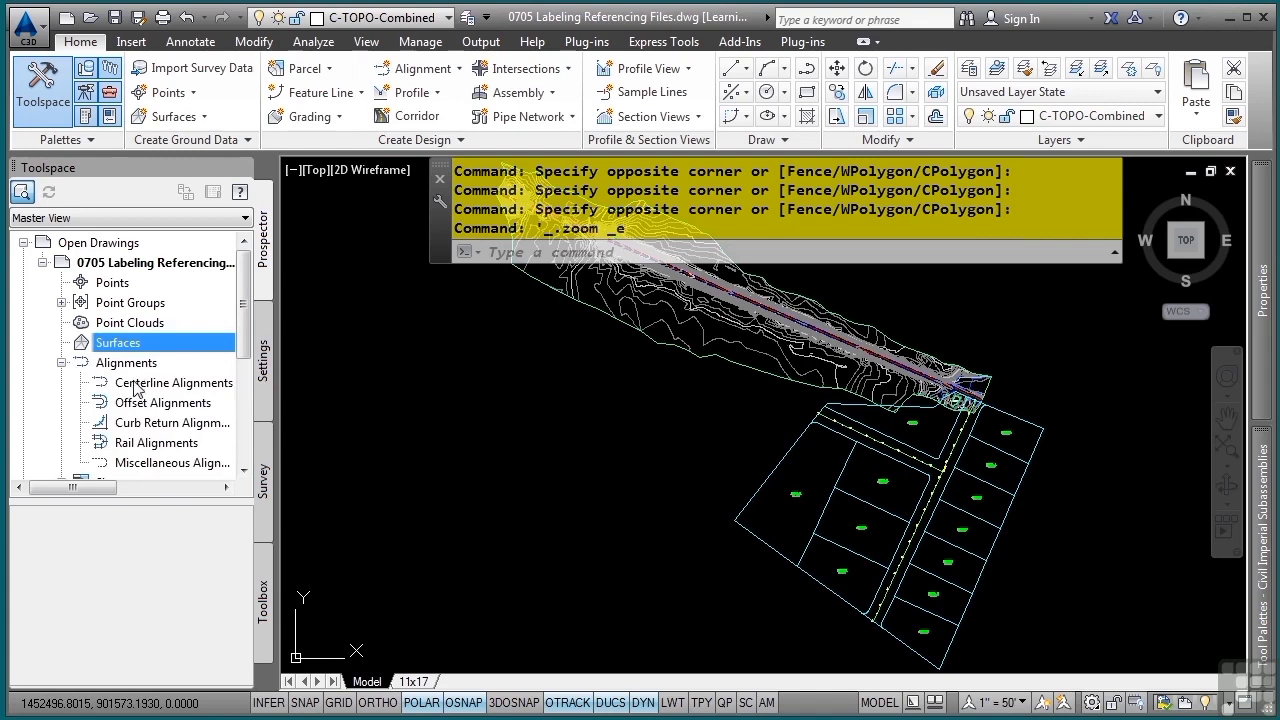
left_click(62, 363)
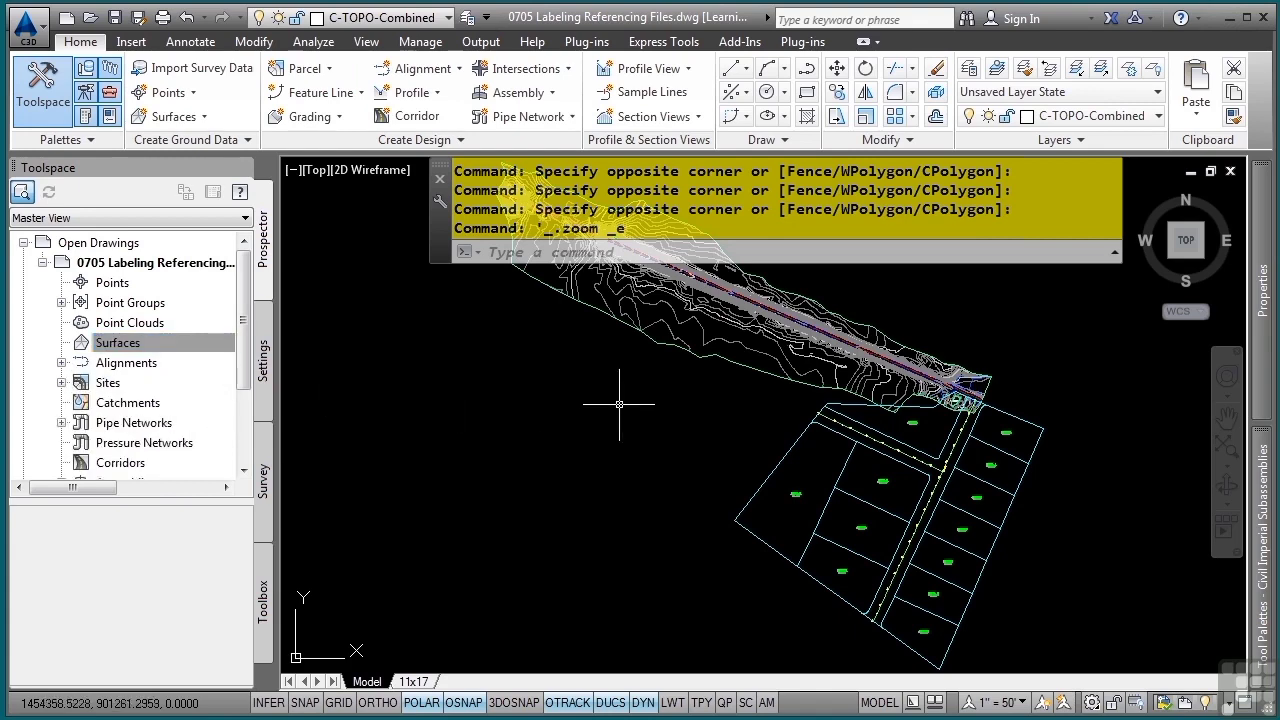
left_click(720, 360)
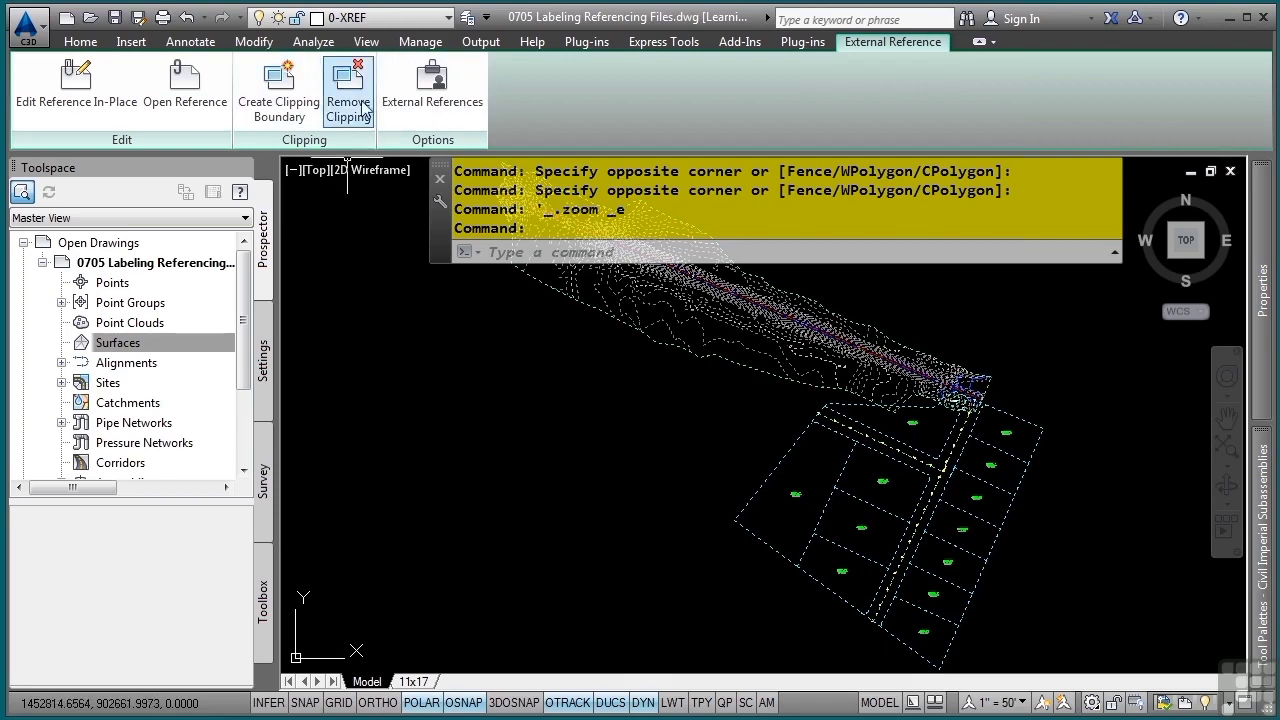
key("Escape")
key("Escape")
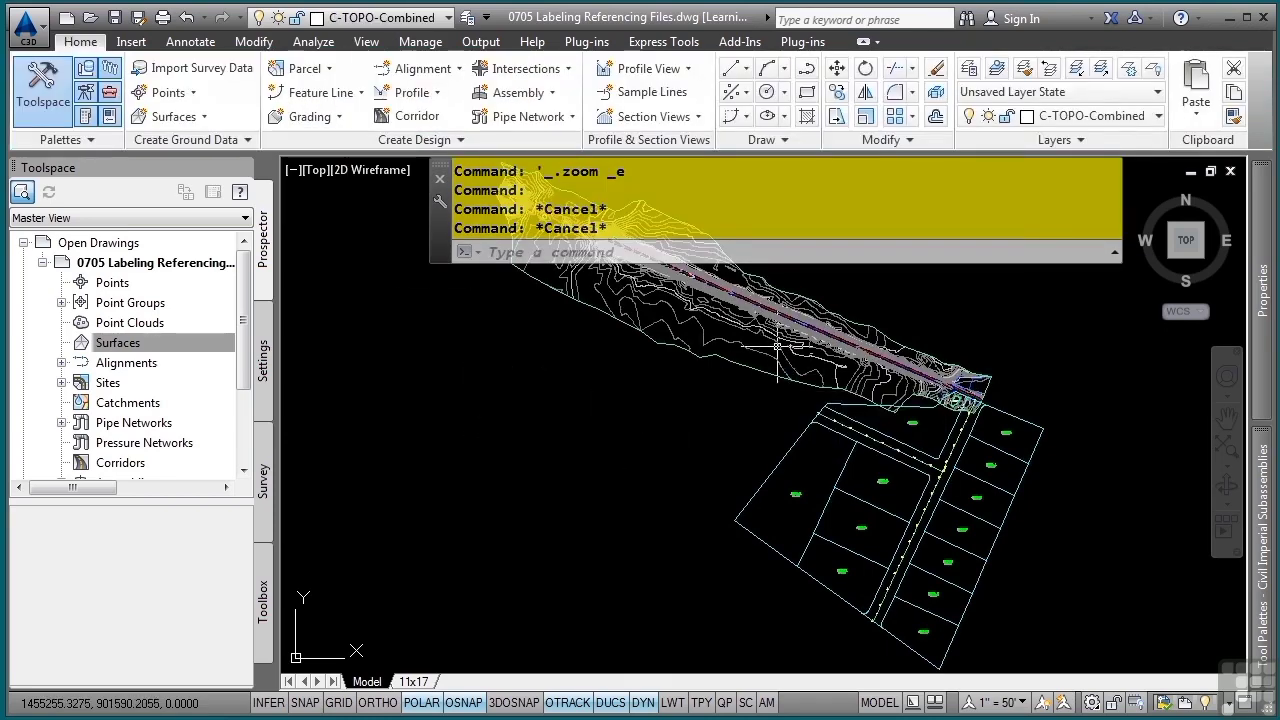
mouse_move(777, 347)
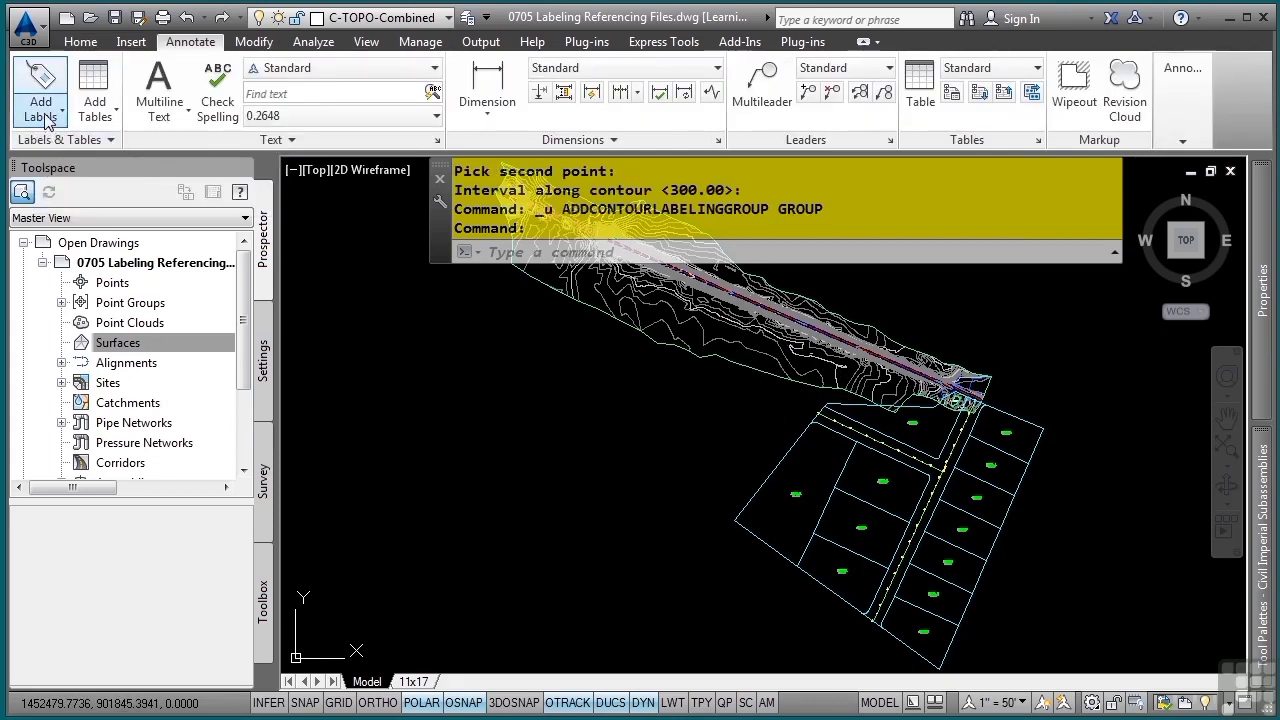
- Set up surface labels of type Contour – Multiple at interval, with the minor contour label style set to <none>
left_click(43, 116)
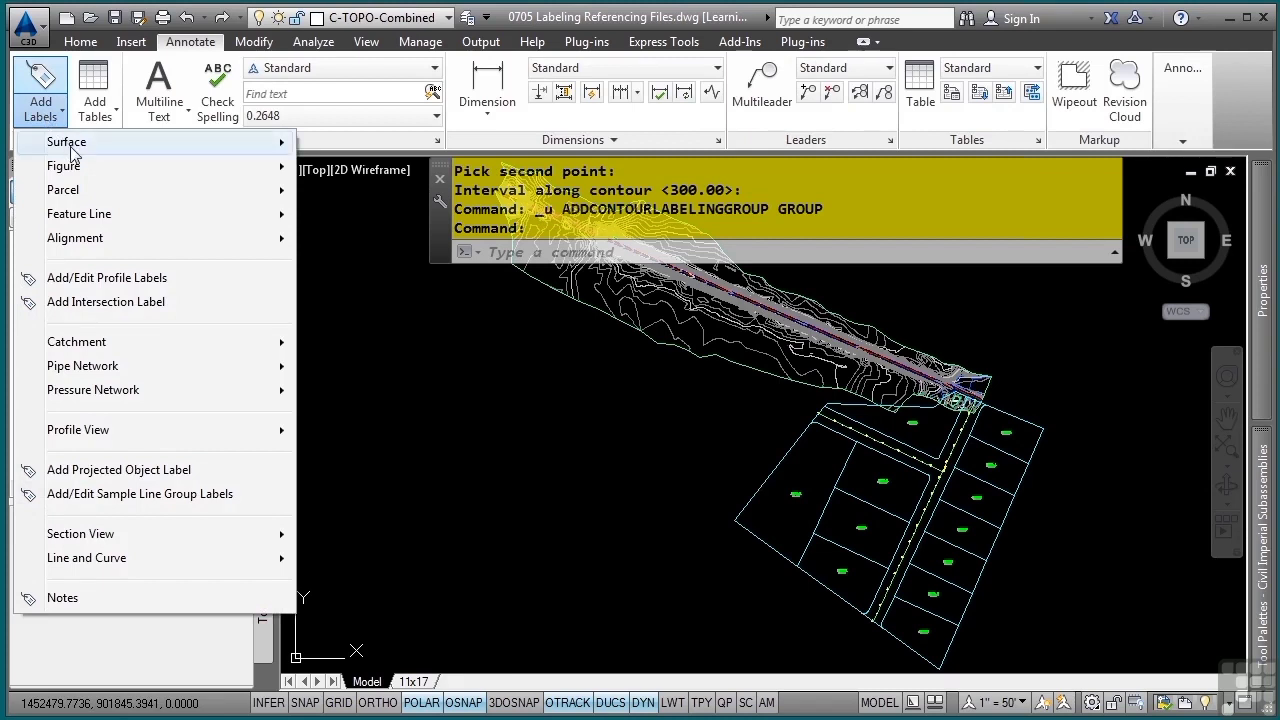
mouse_move(70, 150)
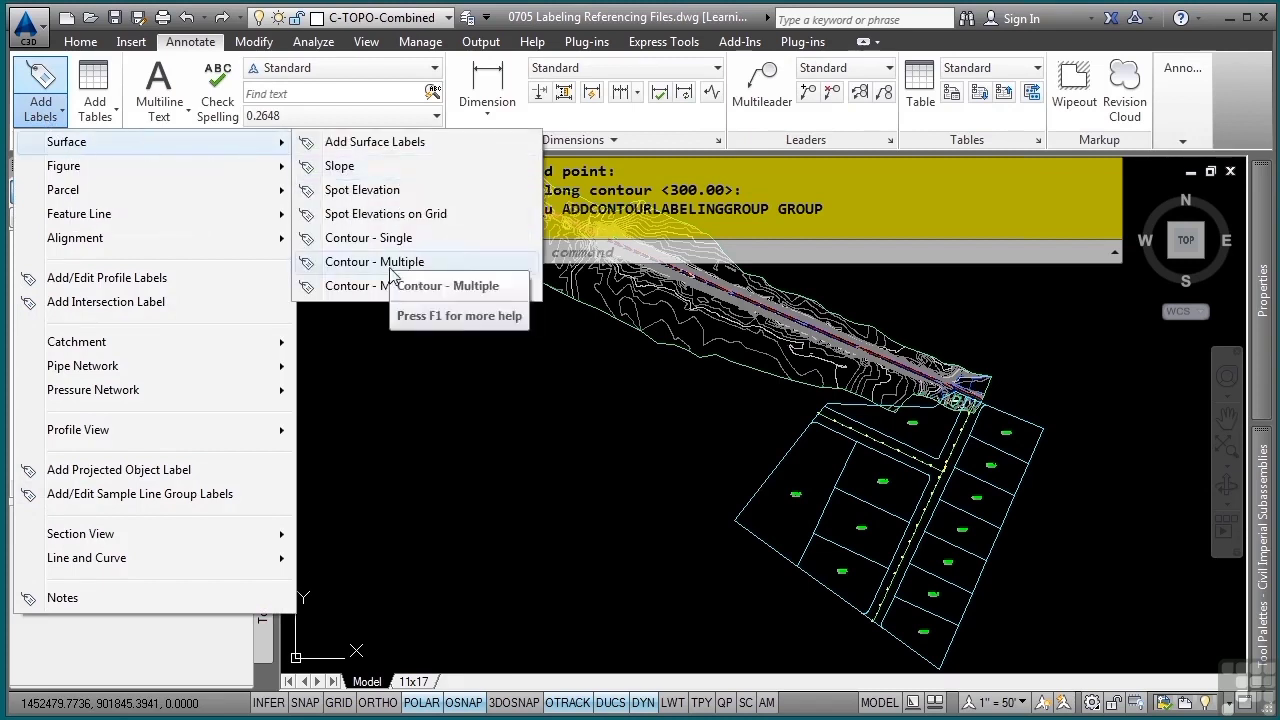
left_click(352, 148)
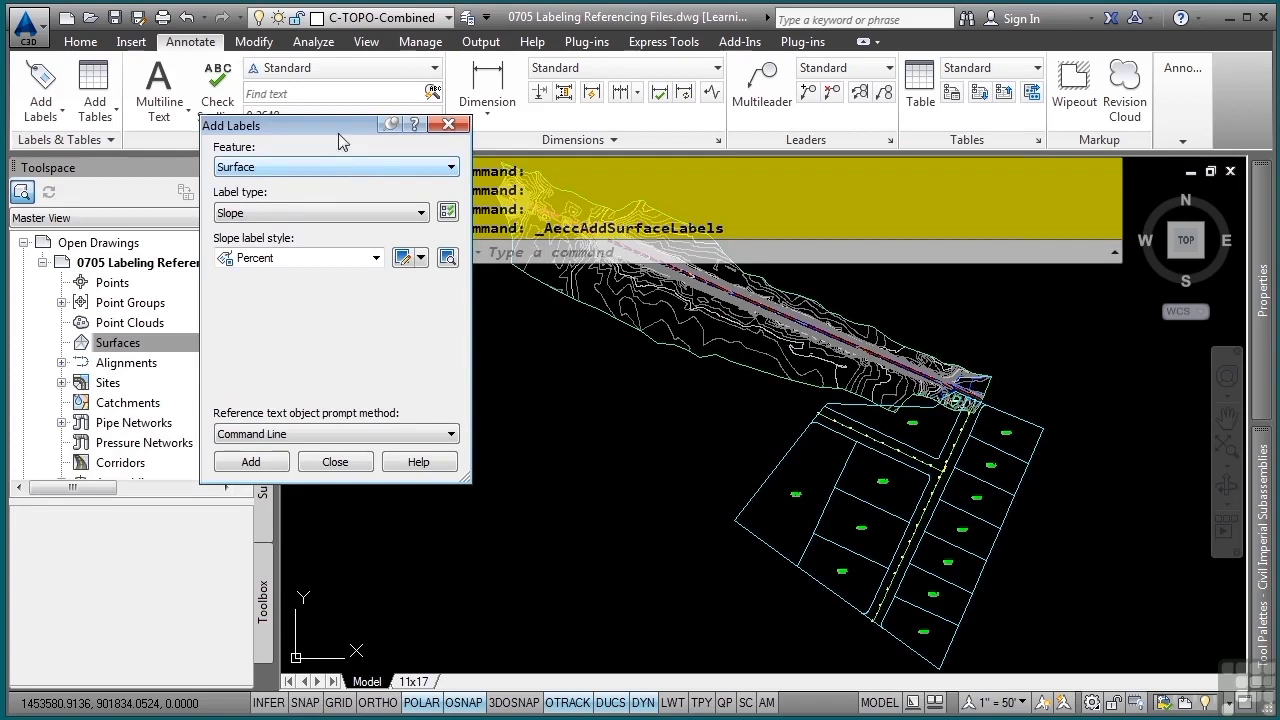
left_click(246, 213)
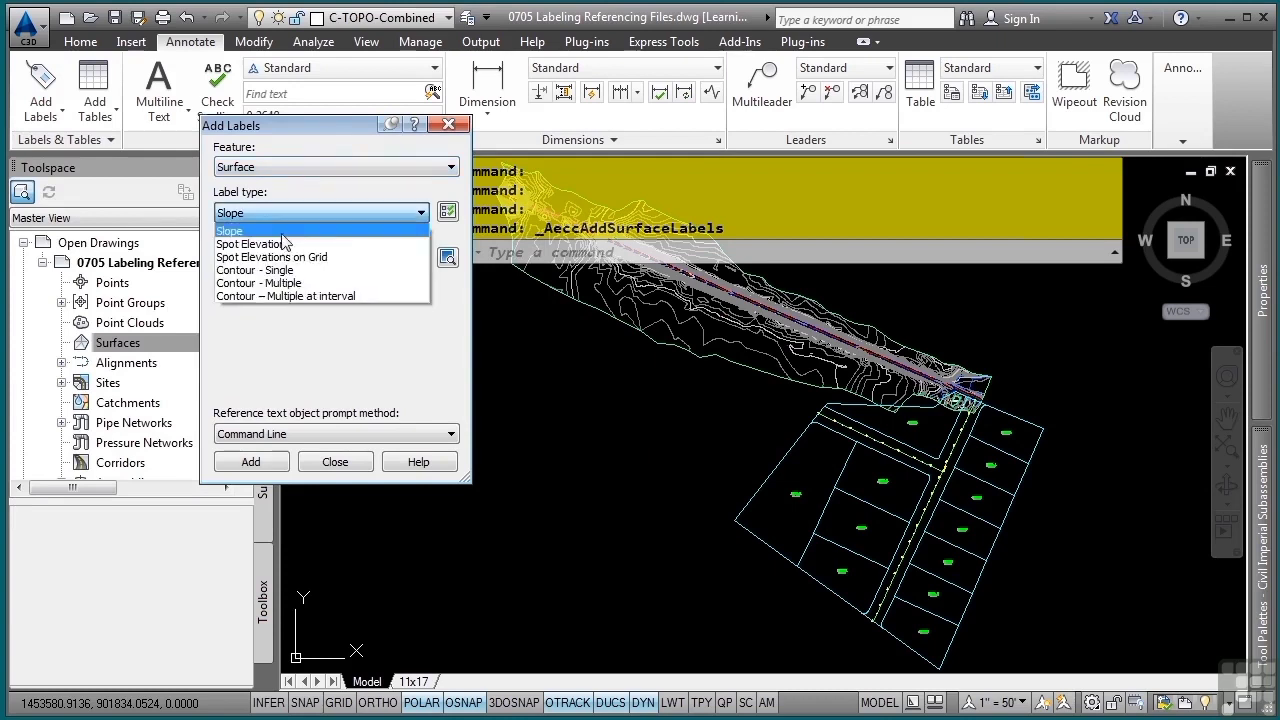
left_click(313, 296)
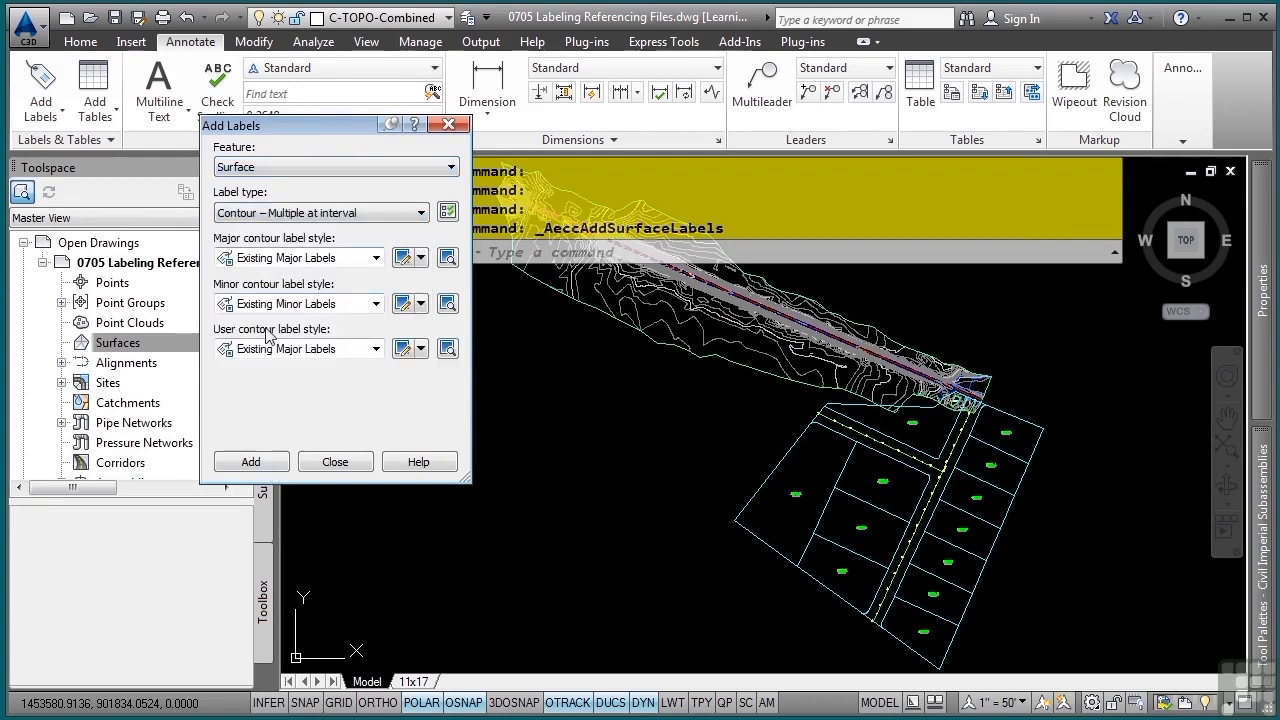
left_click(304, 304)
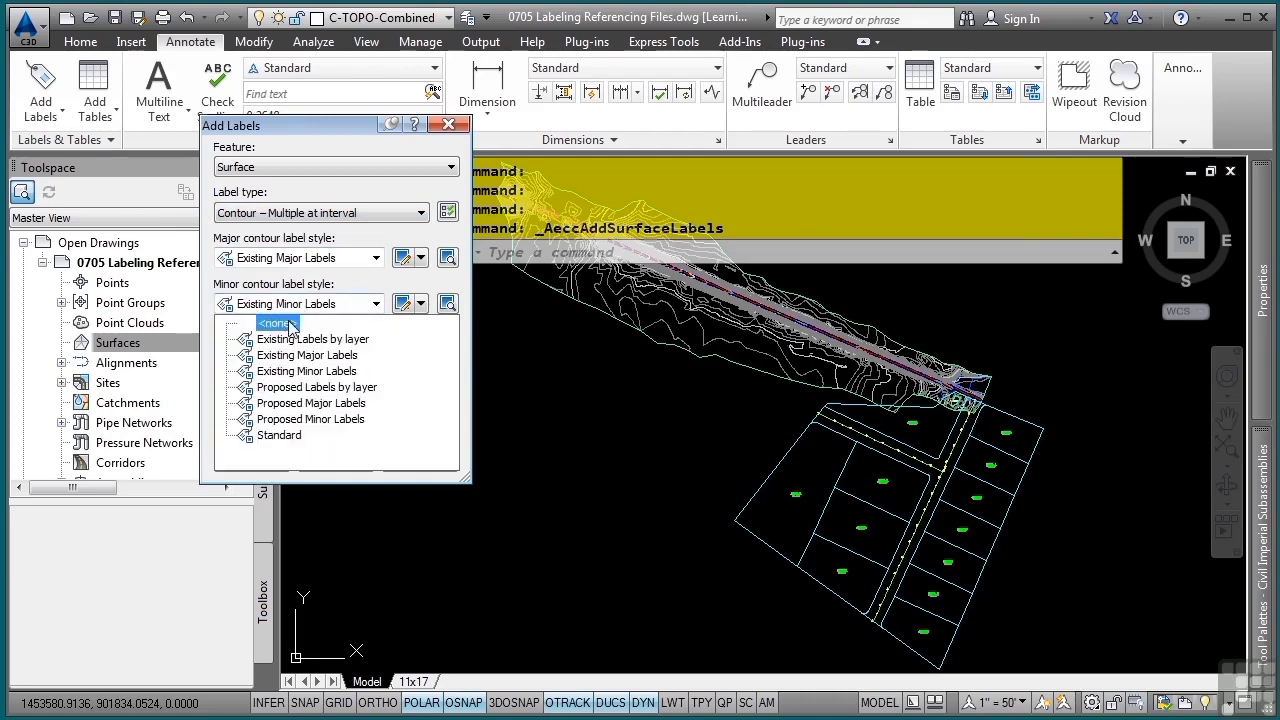
left_click(287, 328)
- Add contour labels along a line crossing the referenced surface near its northwest end, accepting the 300.00 interval, and inspect them
left_click(250, 461)
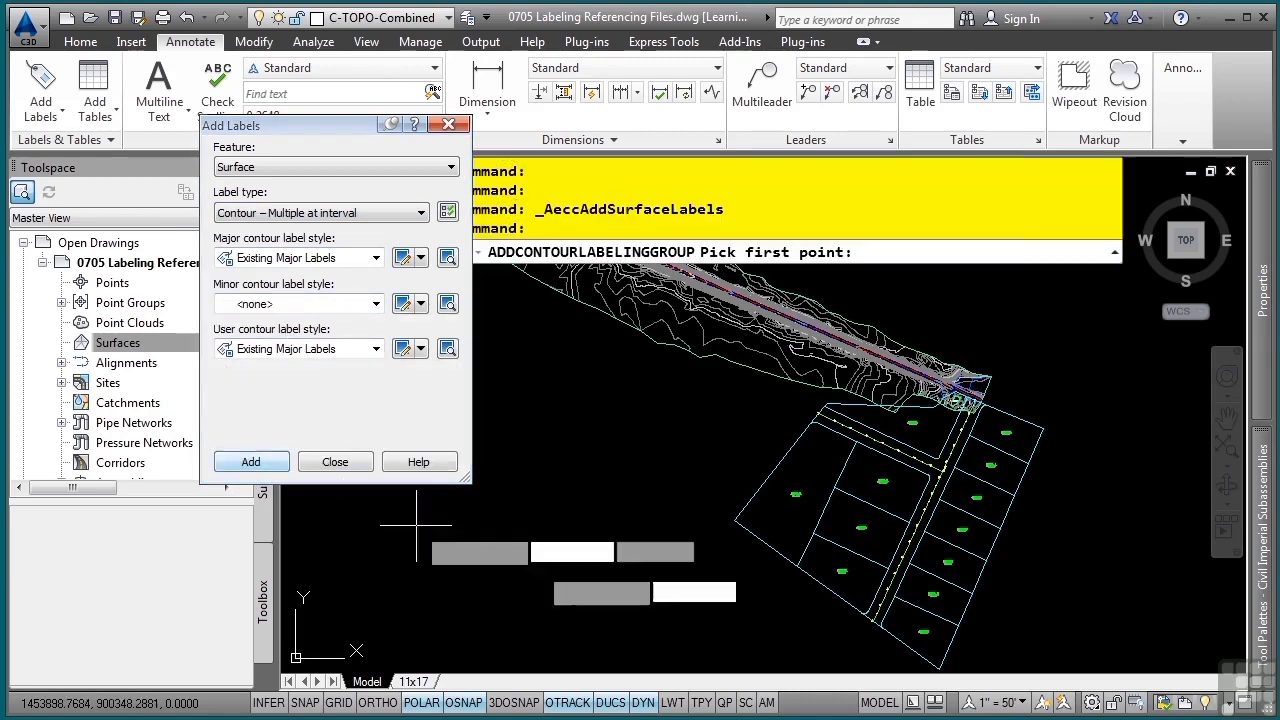
middle_click_drag(600, 384, 760, 547)
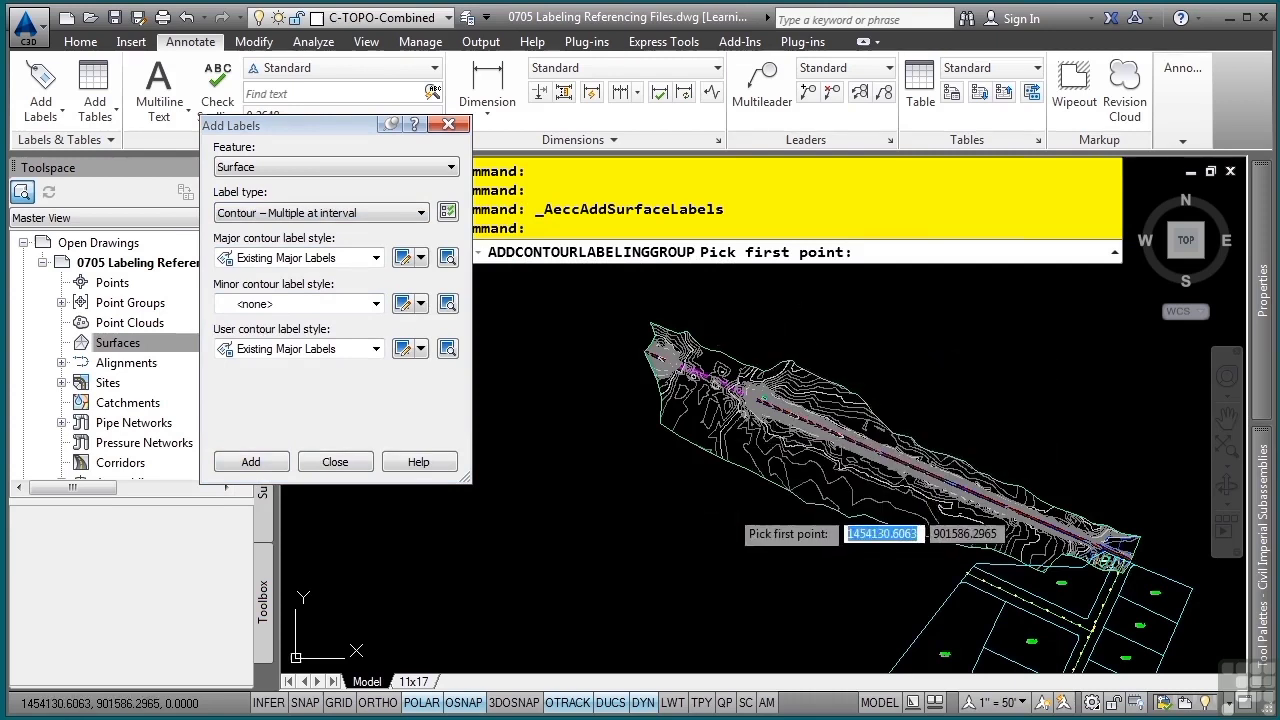
left_click(729, 508)
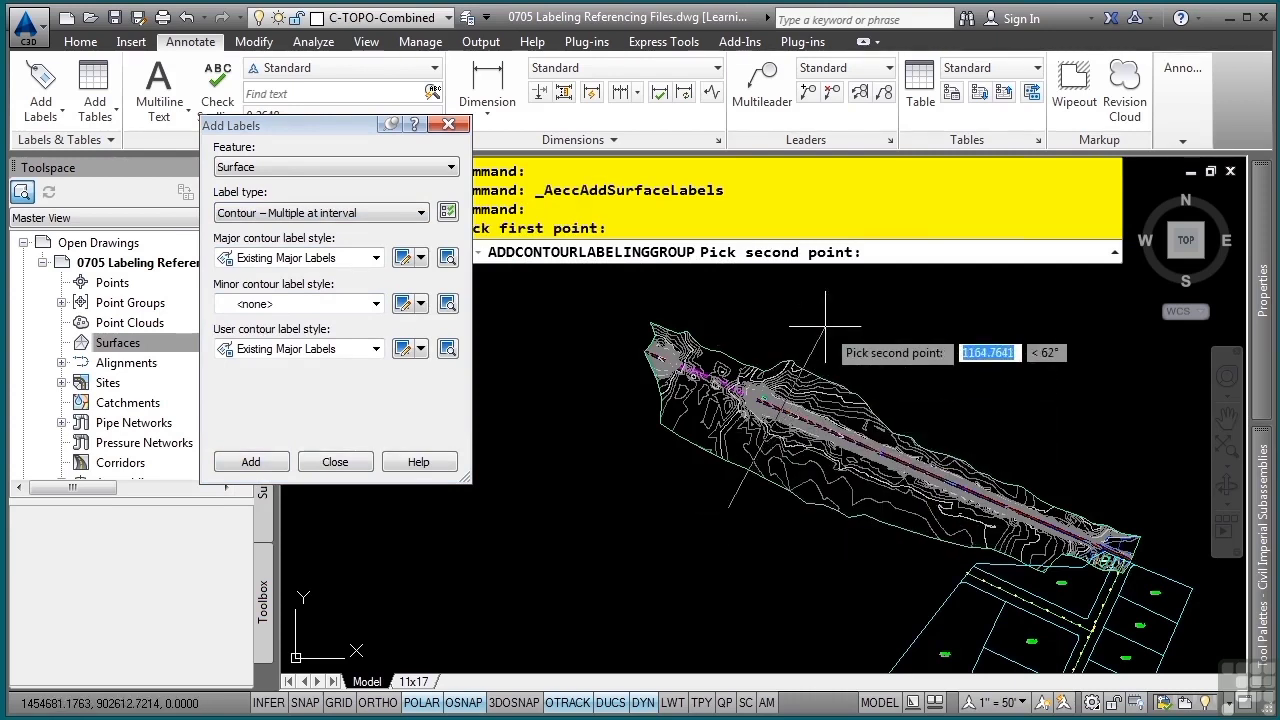
left_click(893, 357)
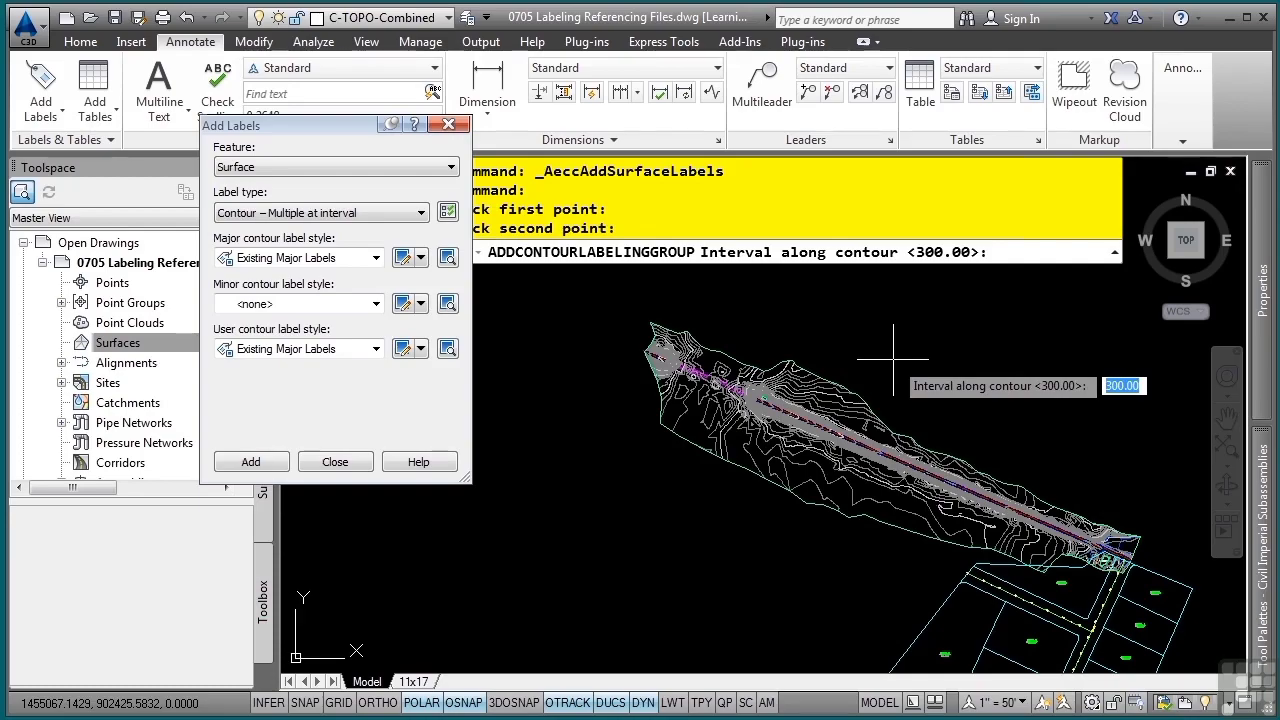
key("Return")
scroll(829, 422, "up", 5)
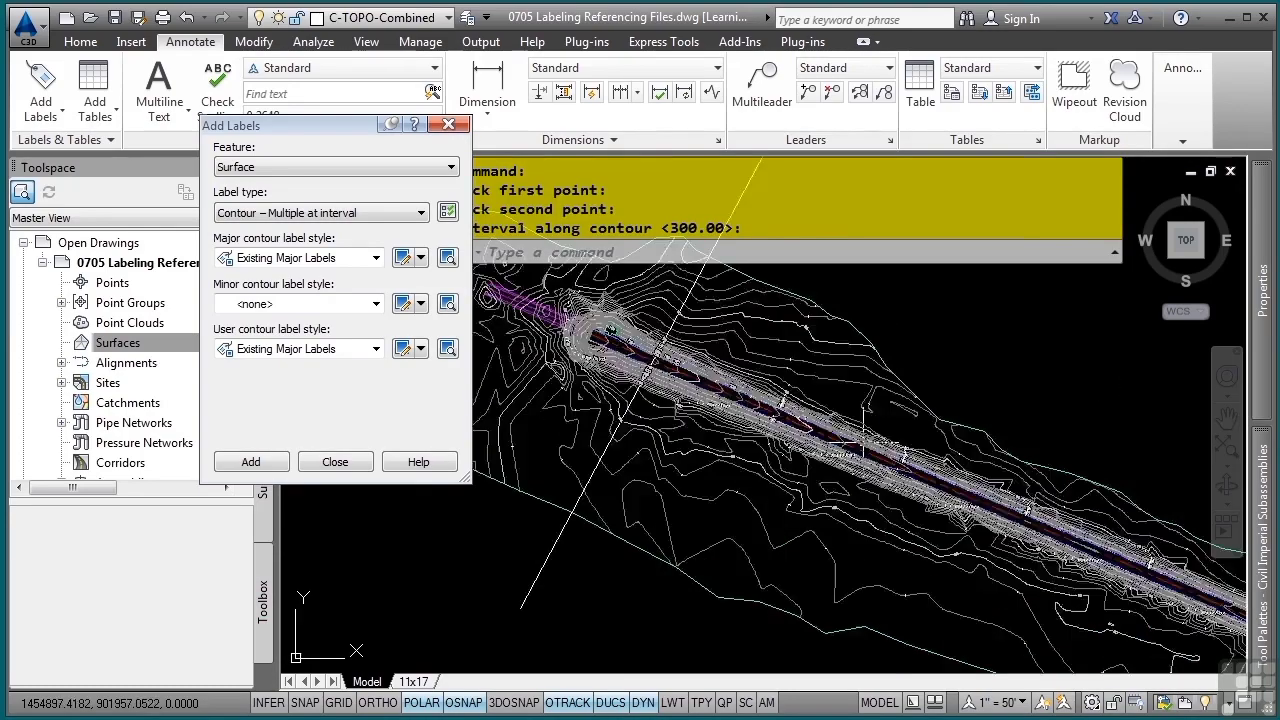
scroll(829, 422, "up", 5)
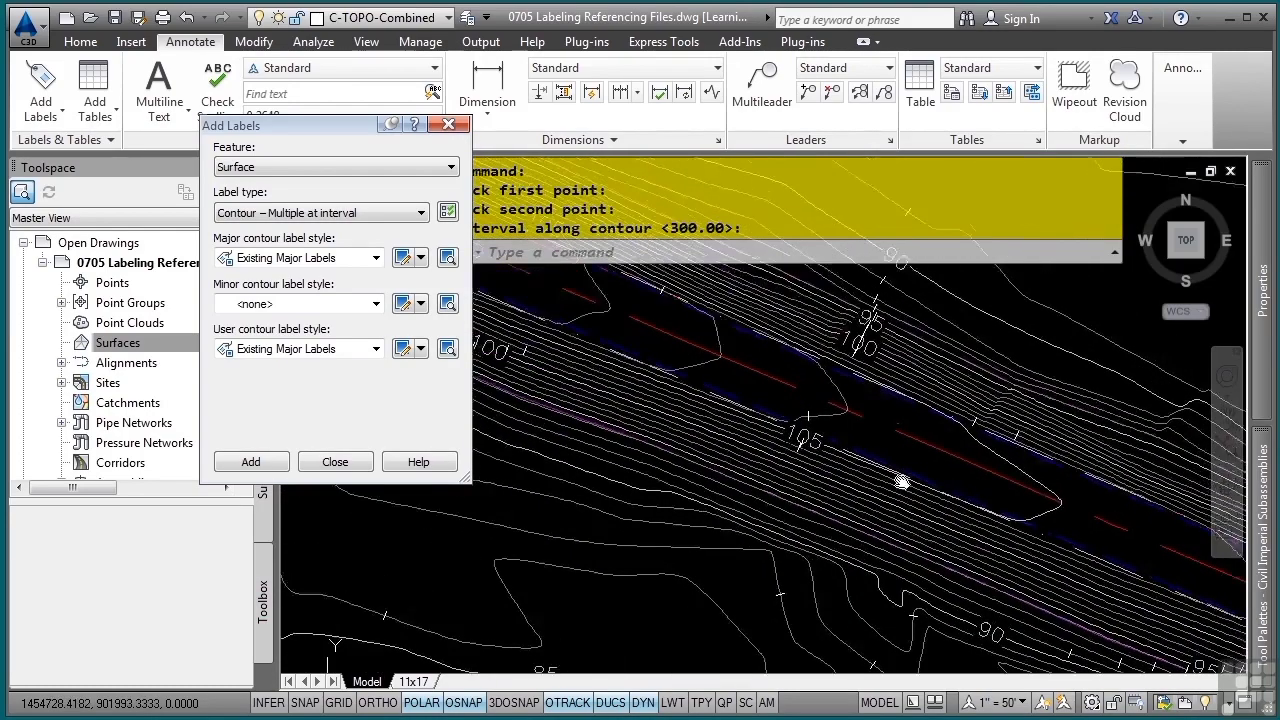
middle_click_drag(925, 507, 1045, 627)
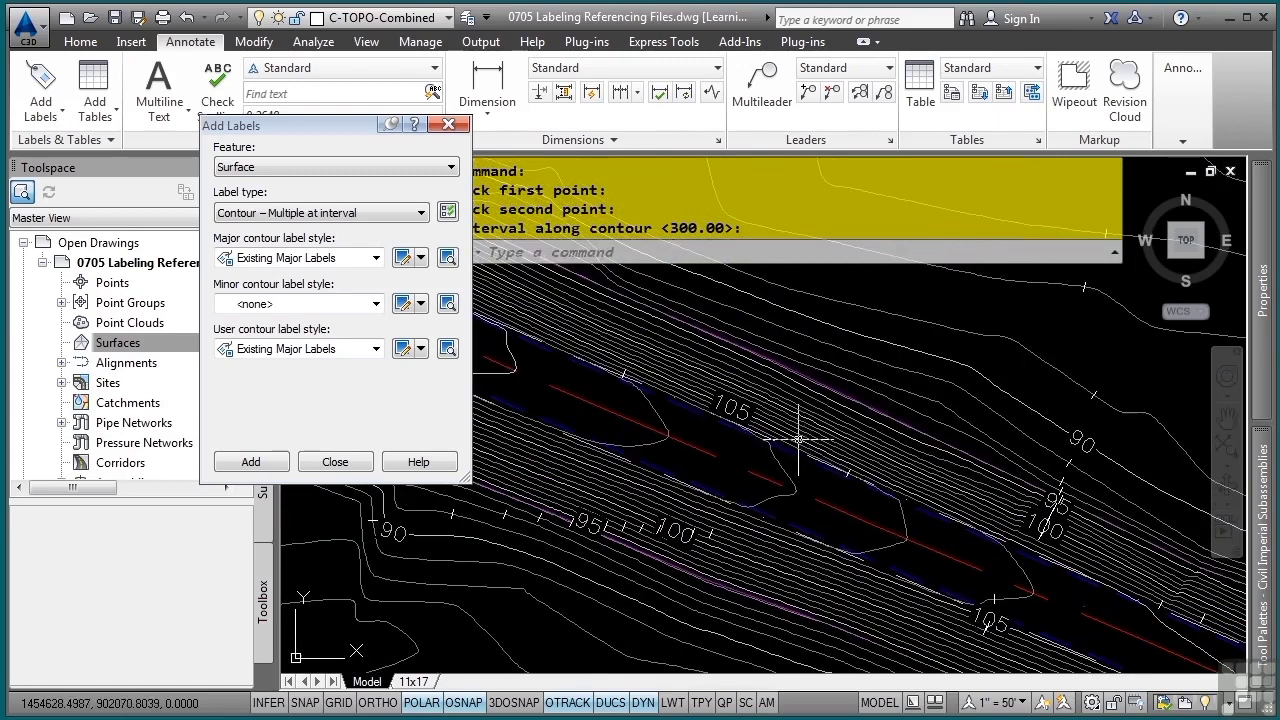
scroll(716, 350, "down", 5)
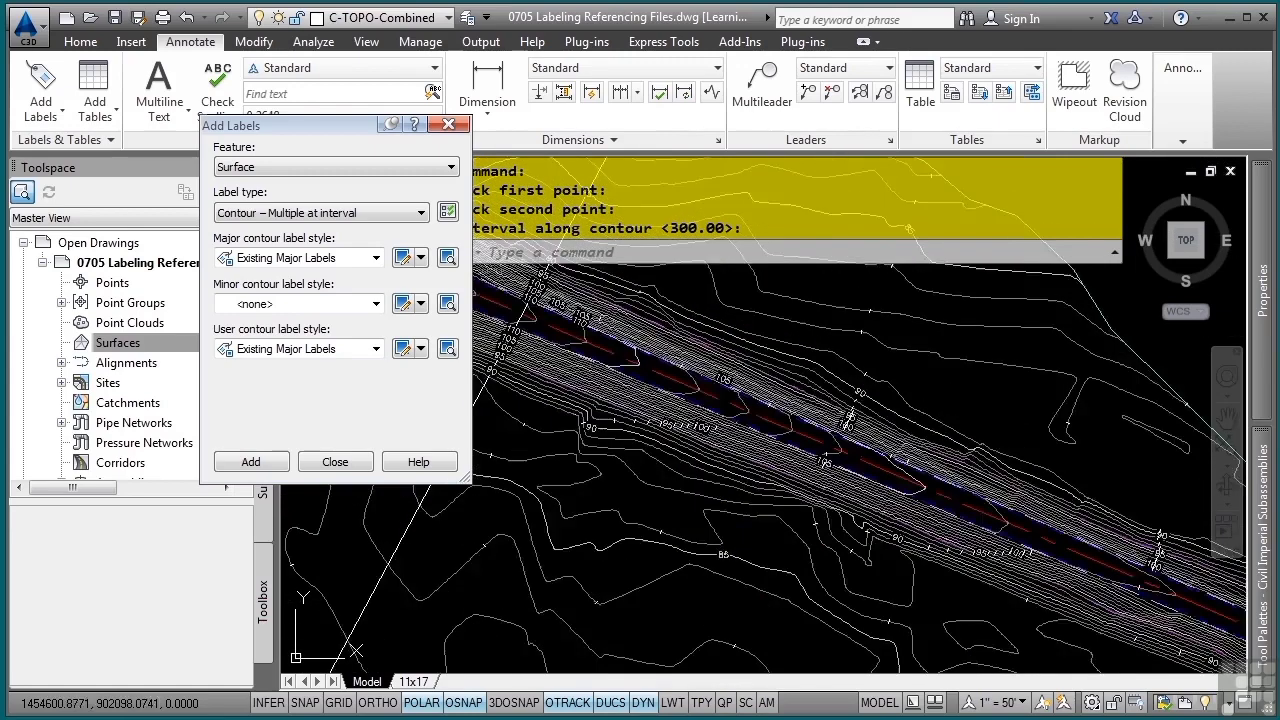
- Select all similar surface contour label groups and set their contour label line display to False
middle_click_drag(716, 343, 722, 460)
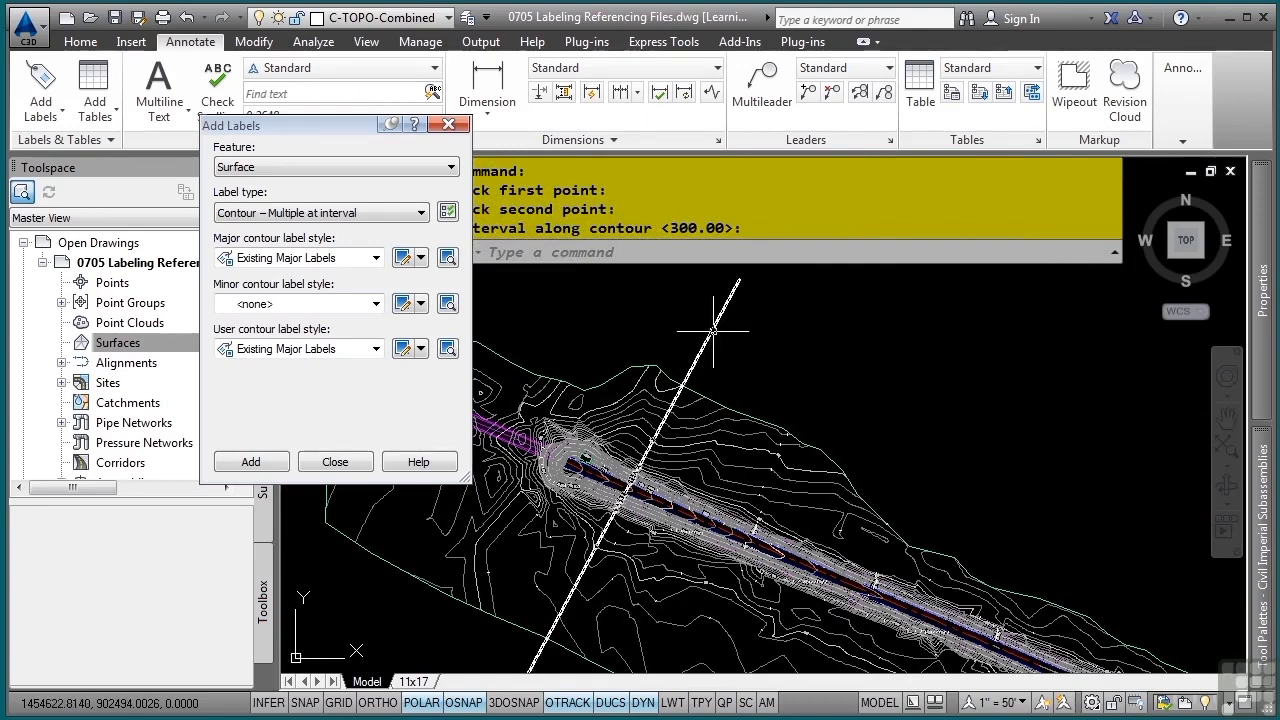
left_click(712, 331)
right_click(867, 391)
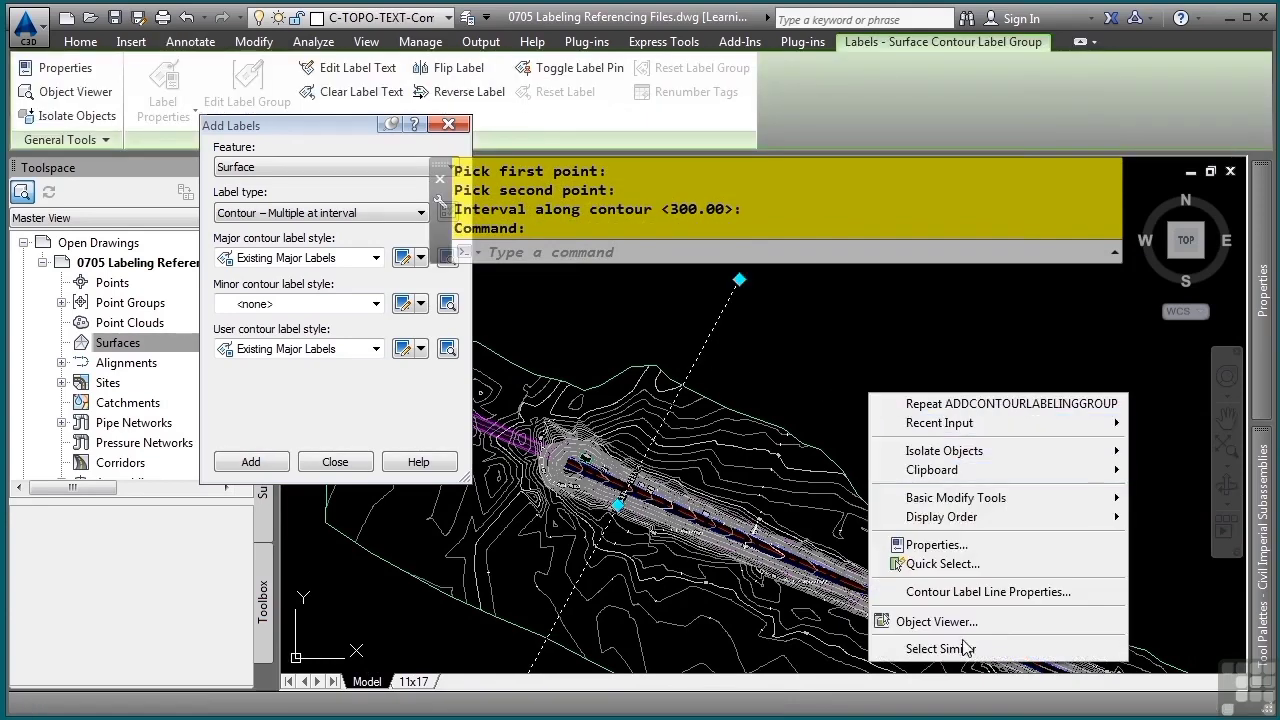
left_click(958, 648)
mouse_move(1258, 353)
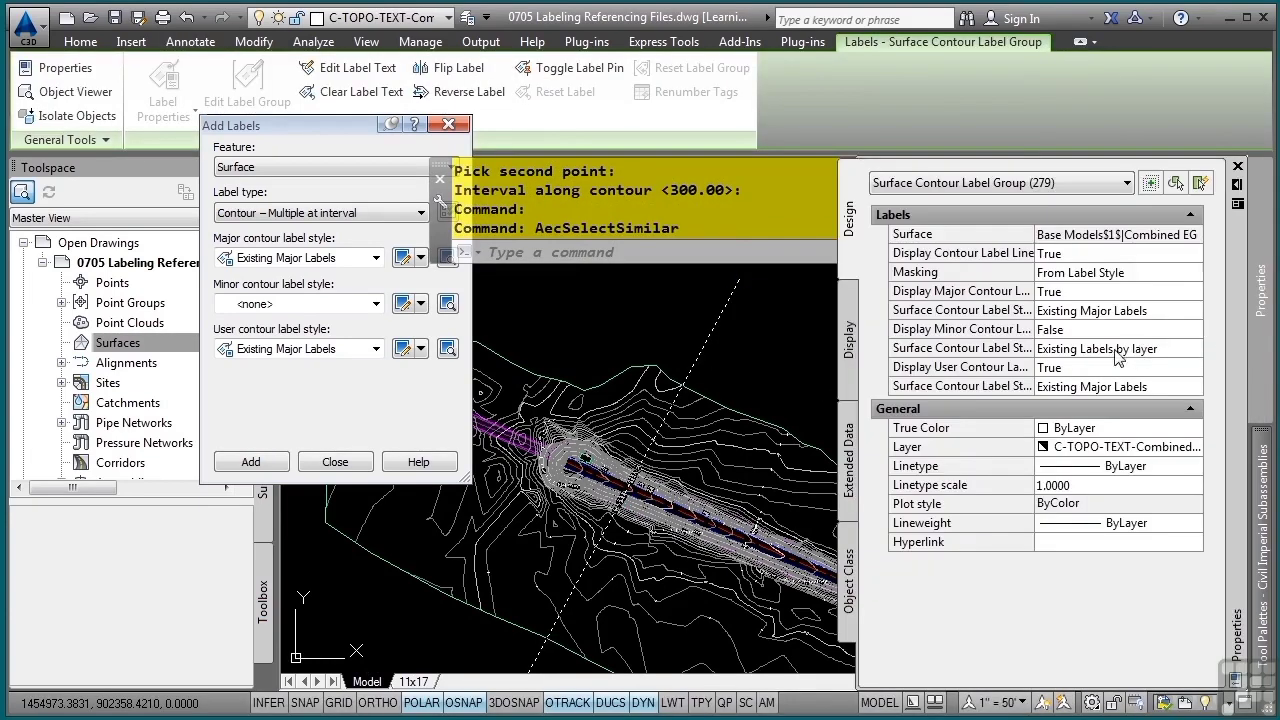
left_click(1100, 253)
left_click(1195, 253)
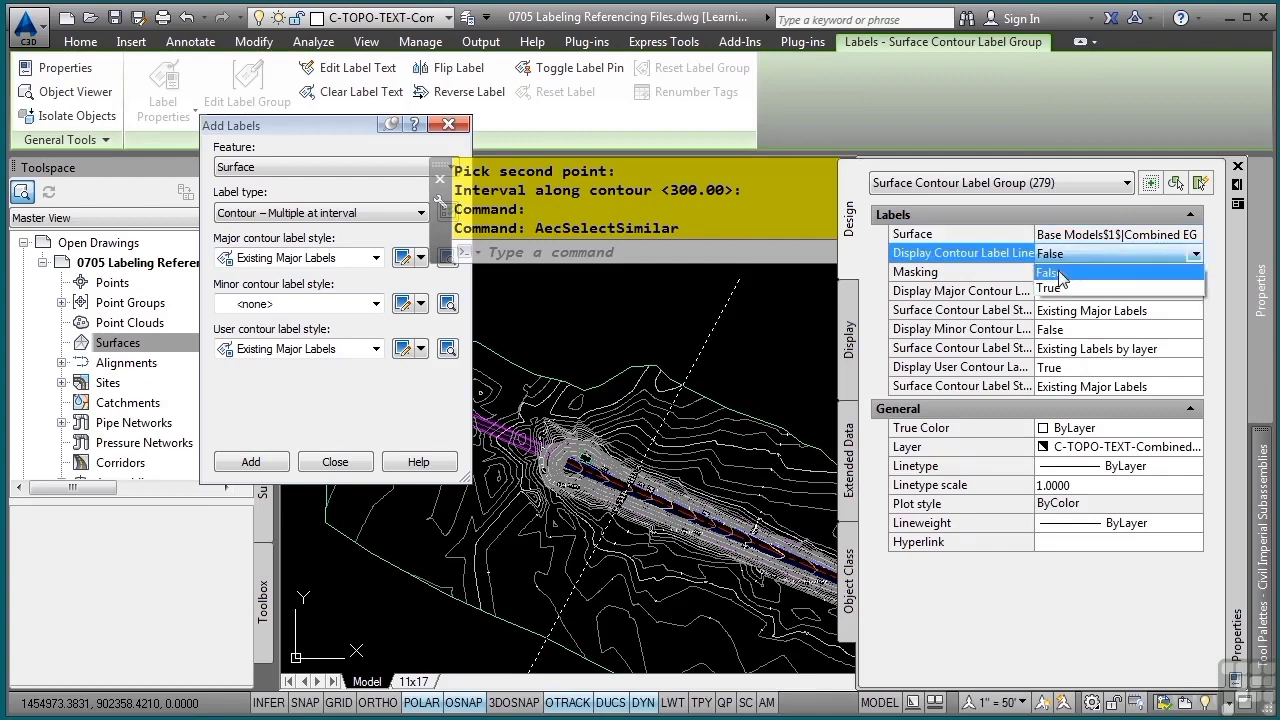
left_click(1050, 273)
key("Escape")
key("Escape")
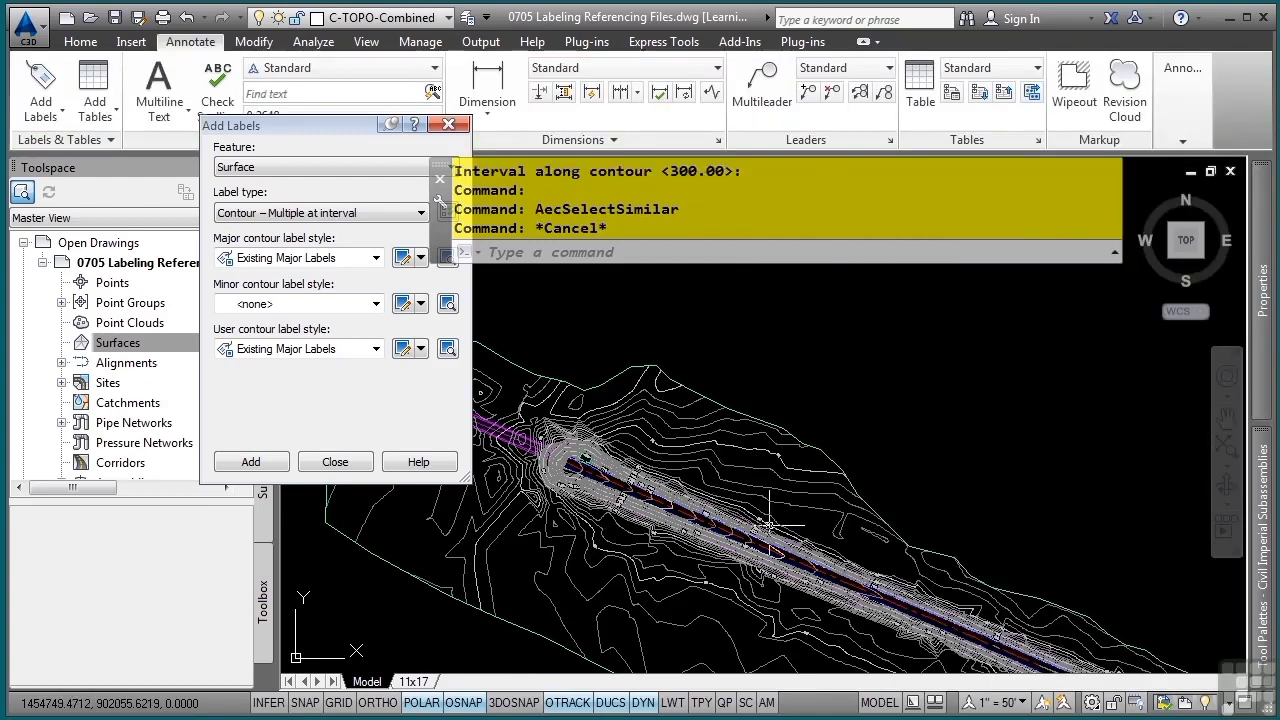
- Set the label feature to Parcel and the label type to Multiple Segment for the property southeast of the surface
middle_click_drag(768, 517, 671, 277)
middle_click_drag(1050, 540, 979, 505)
scroll(979, 505, "up", 3)
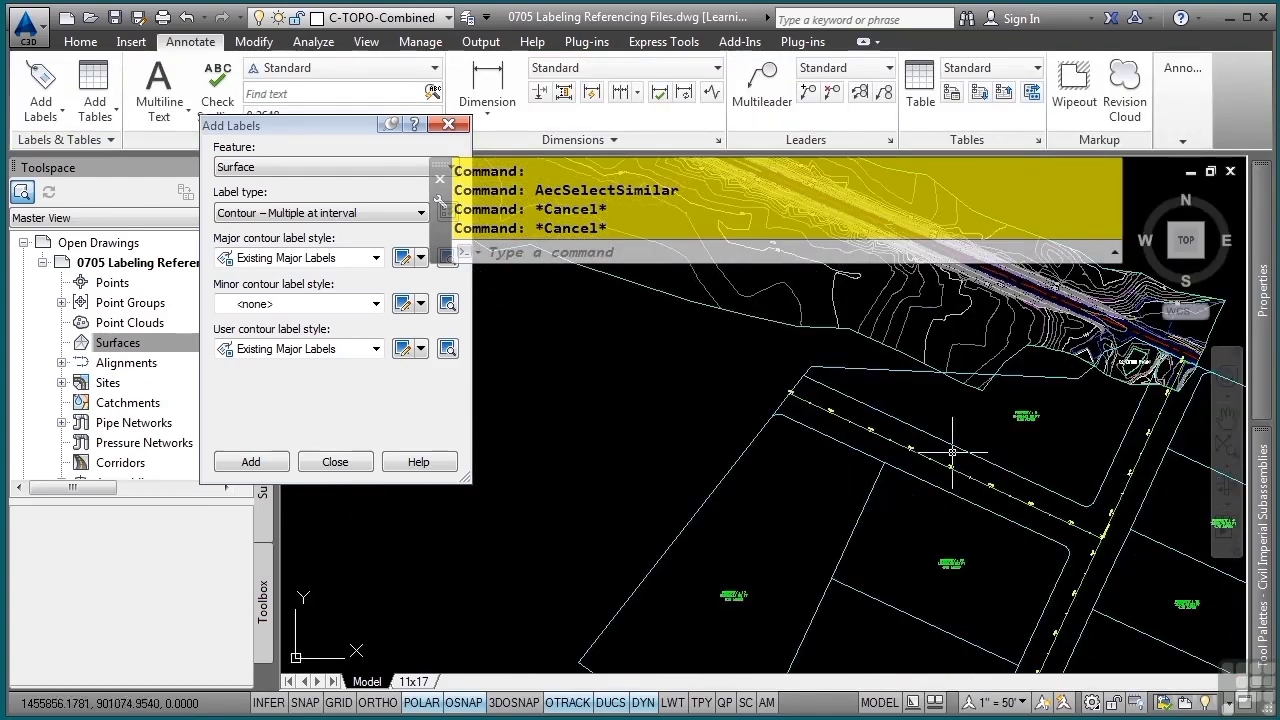
scroll(958, 505, "up", 2)
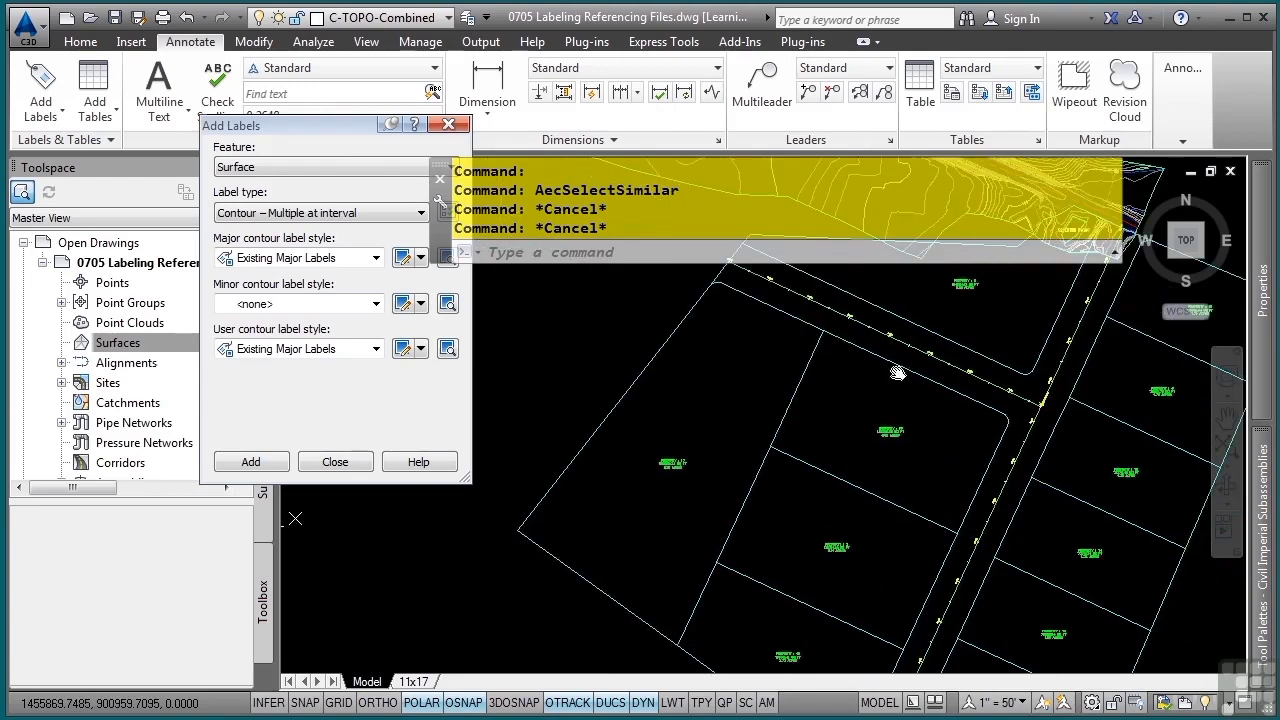
left_click(324, 168)
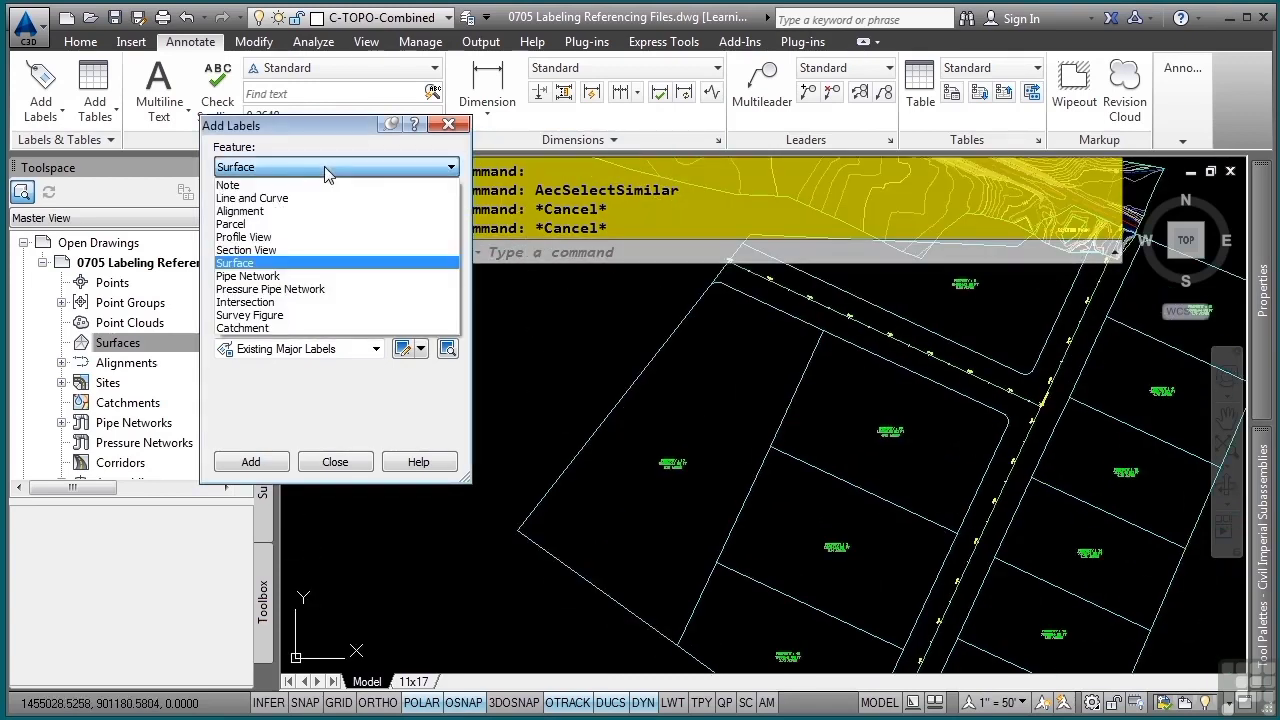
left_click(292, 224)
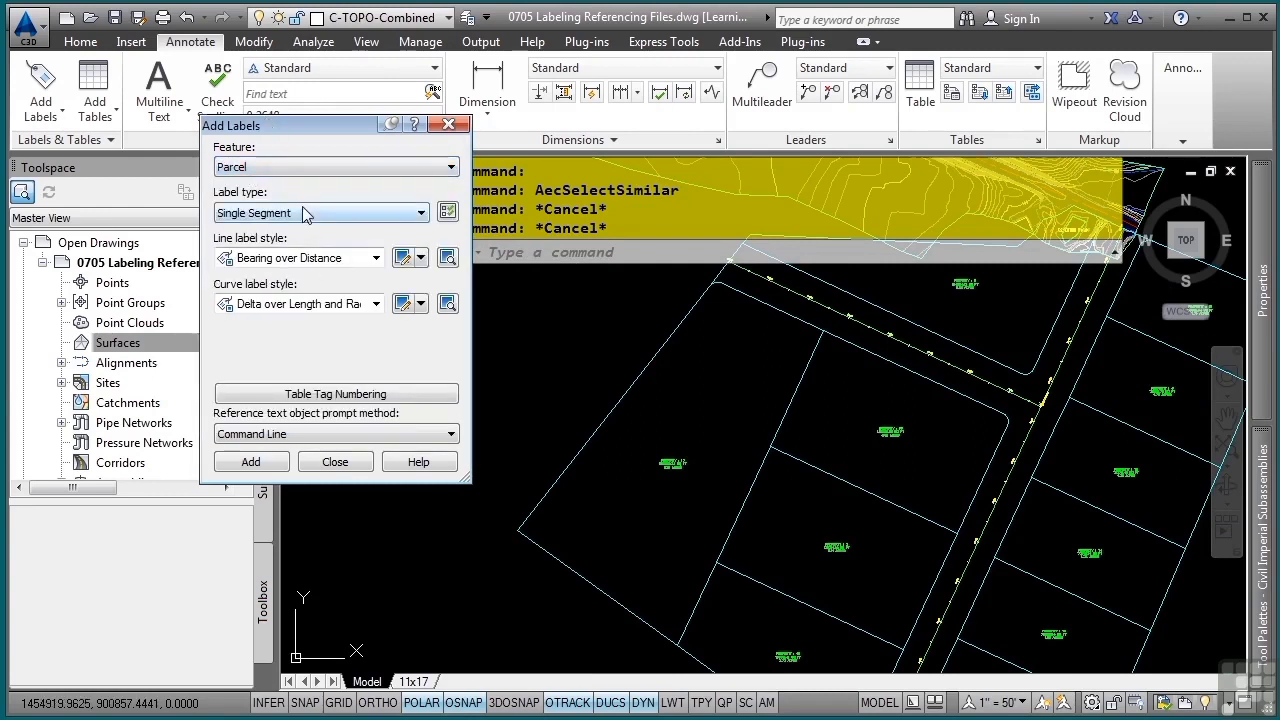
left_click(305, 213)
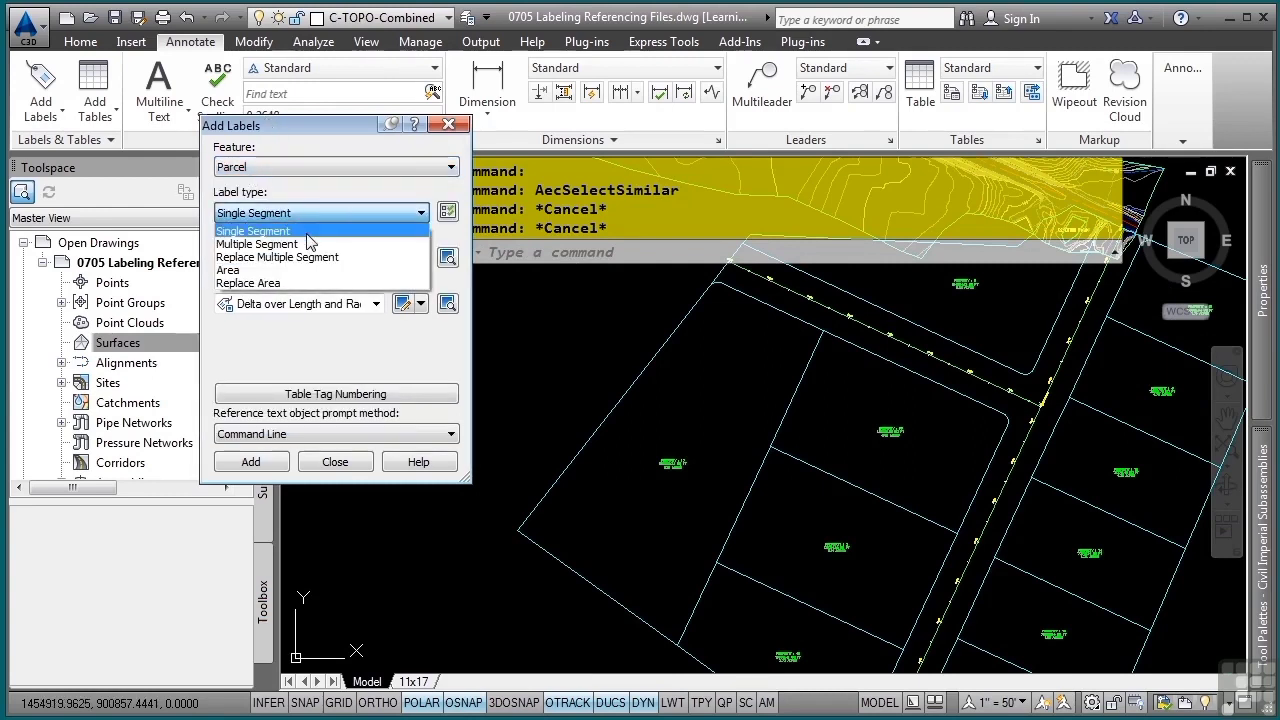
left_click(300, 244)
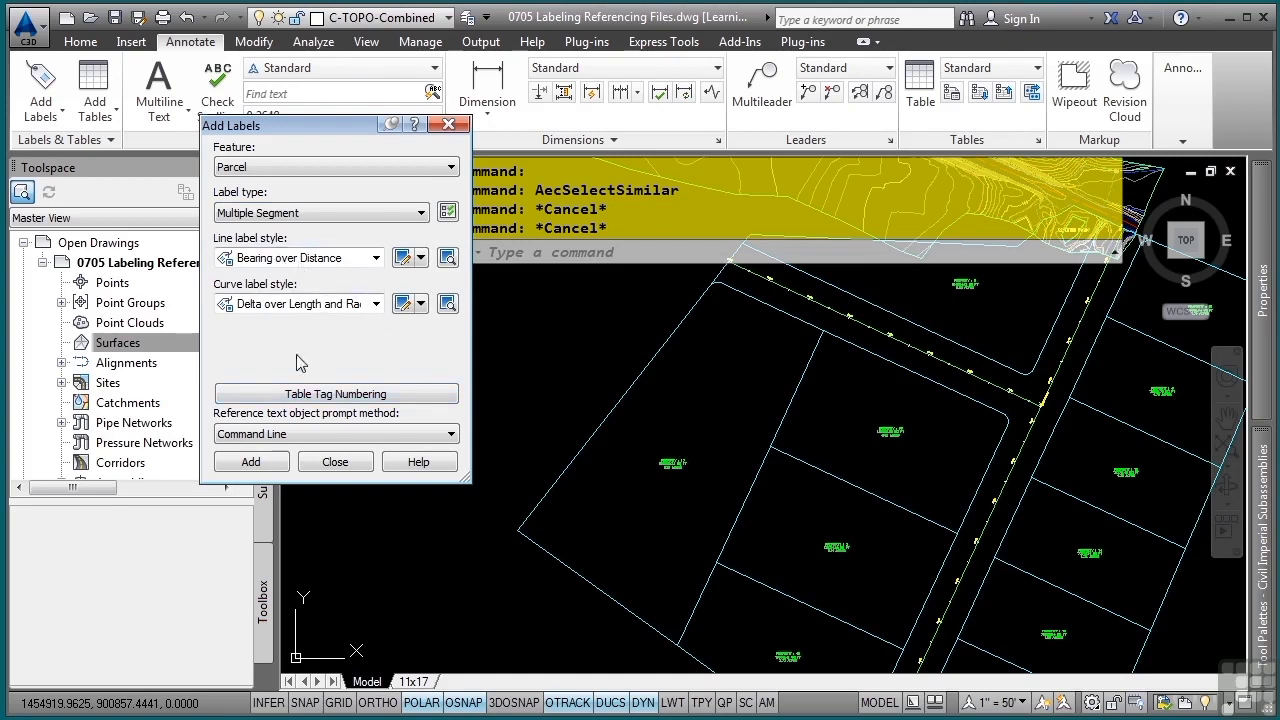
- Add clockwise multiple-segment labels to the large parcel at the west side of the subdivision using its area label
left_click(250, 462)
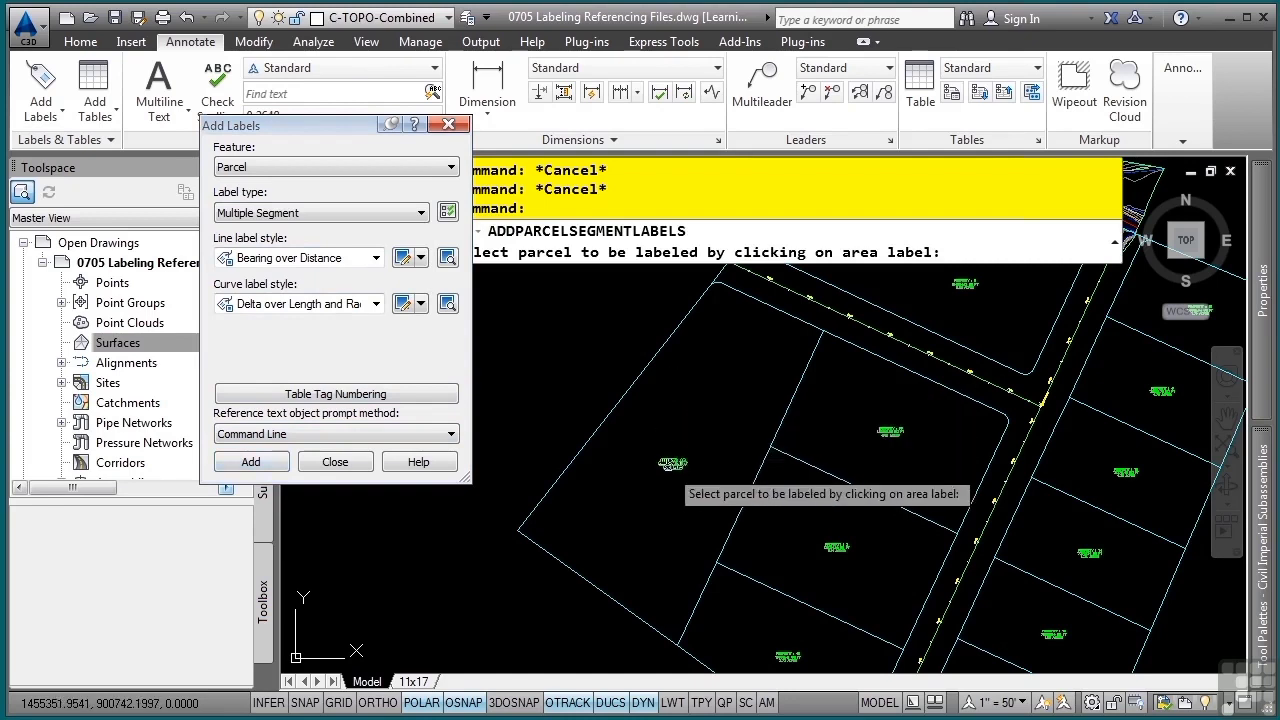
left_click(668, 465)
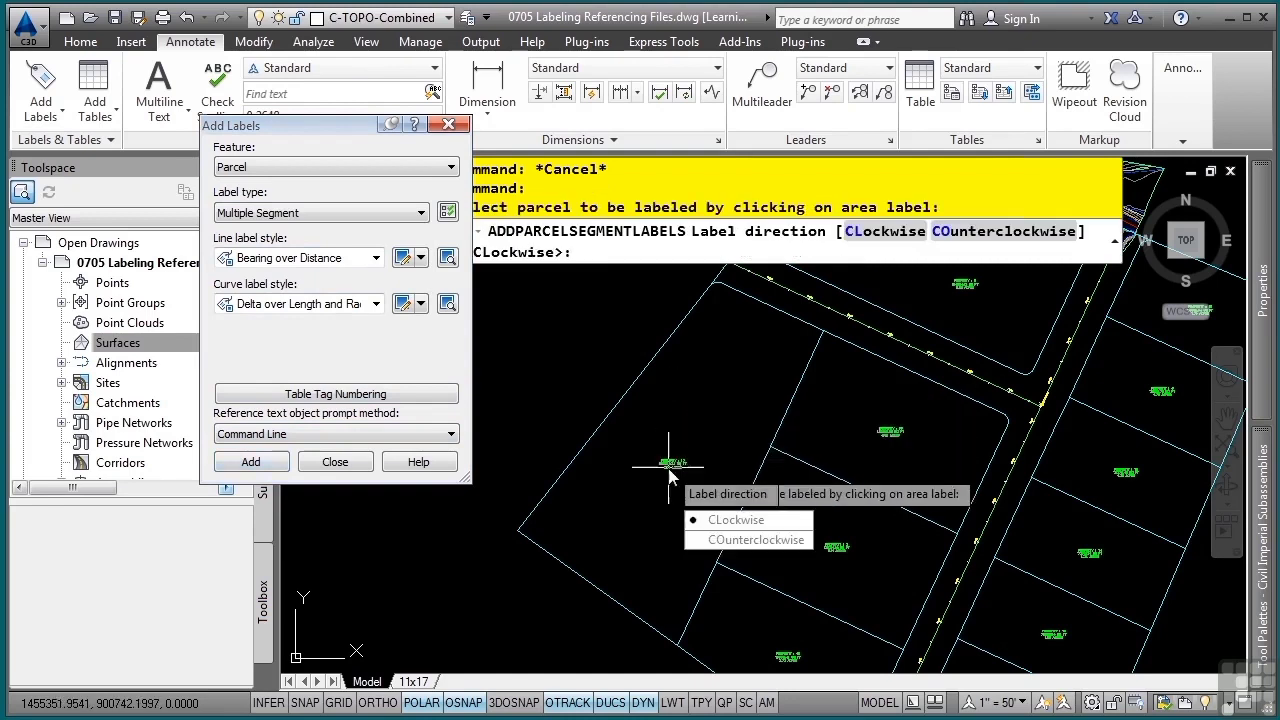
left_click(733, 519)
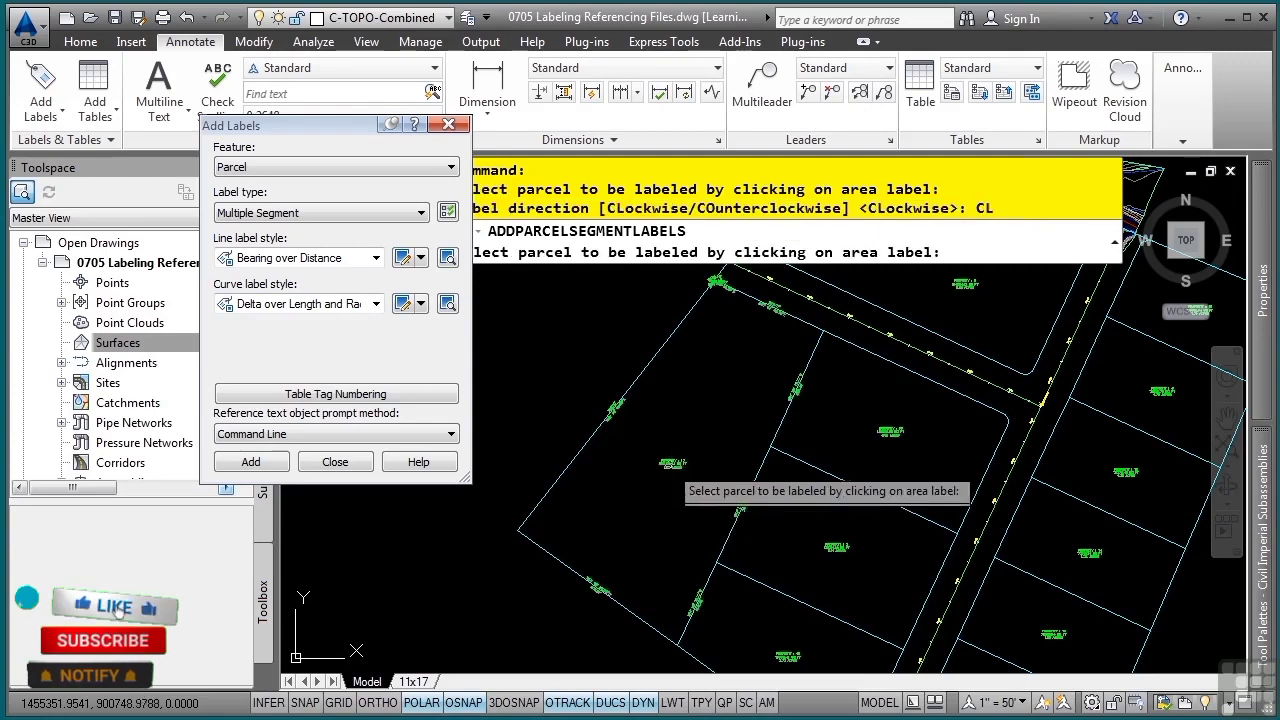
- Label the segments of the middle parcel between the large western parcel and the road in the clockwise direction, and end labeling
mouse_move(842, 468)
middle_mouse_down()
mouse_move(823, 404)
mouse_move(775, 344)
middle_mouse_up()
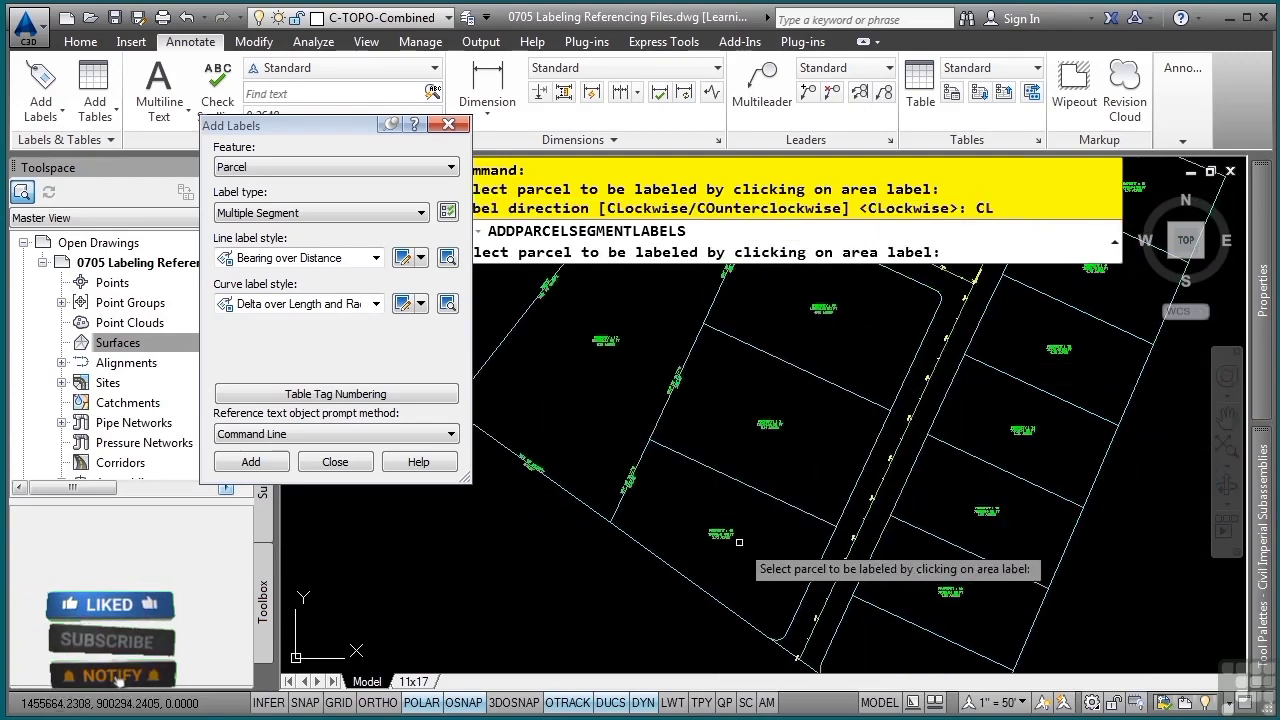
left_click(767, 430)
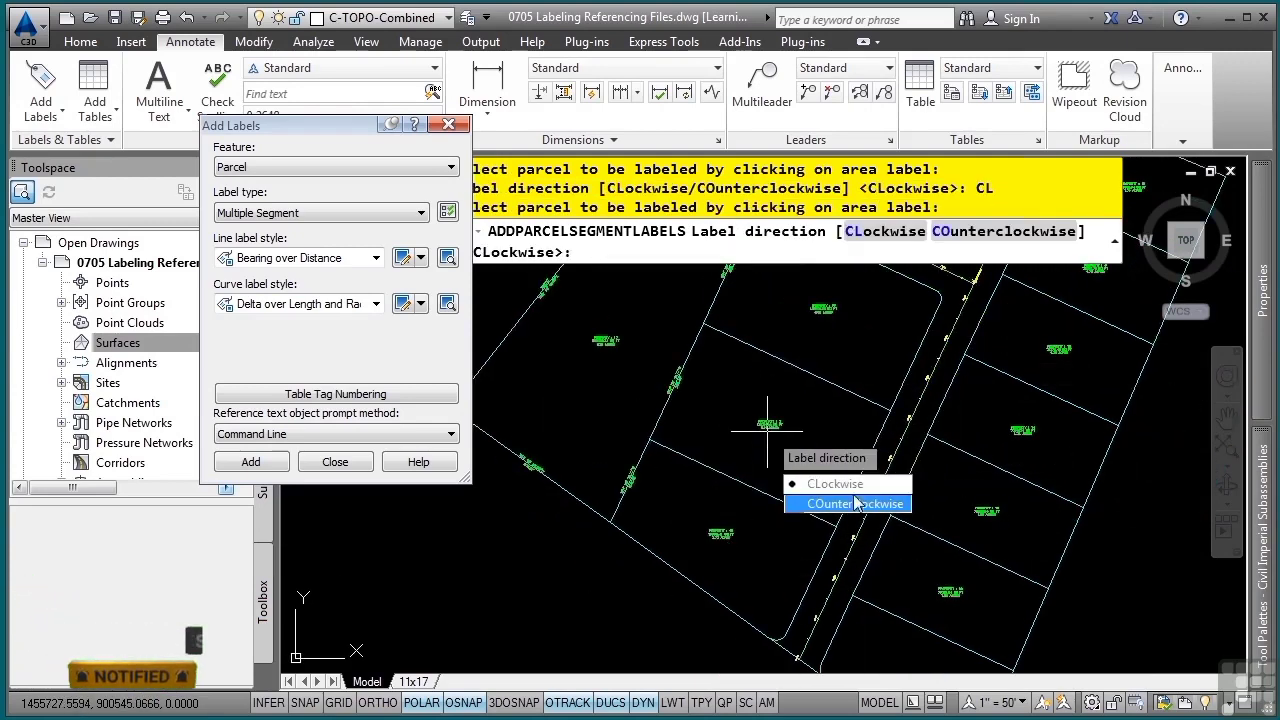
left_click(855, 505)
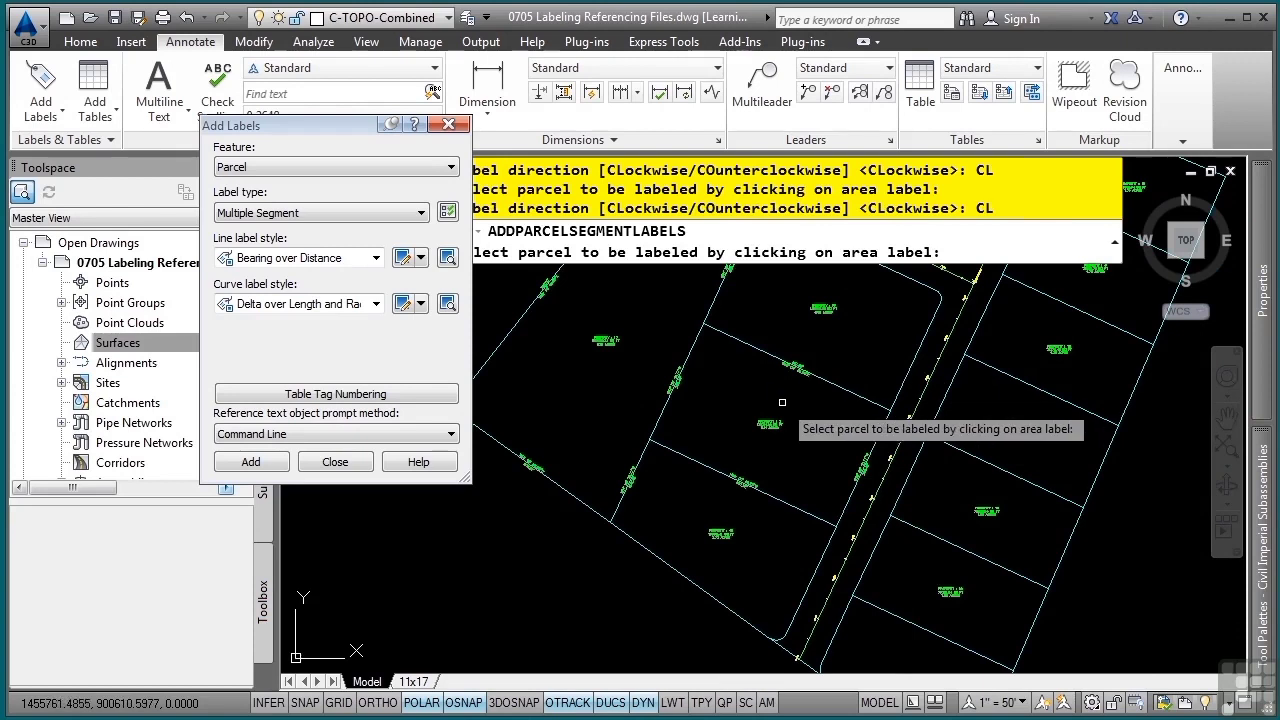
middle_click_drag(787, 402, 795, 478)
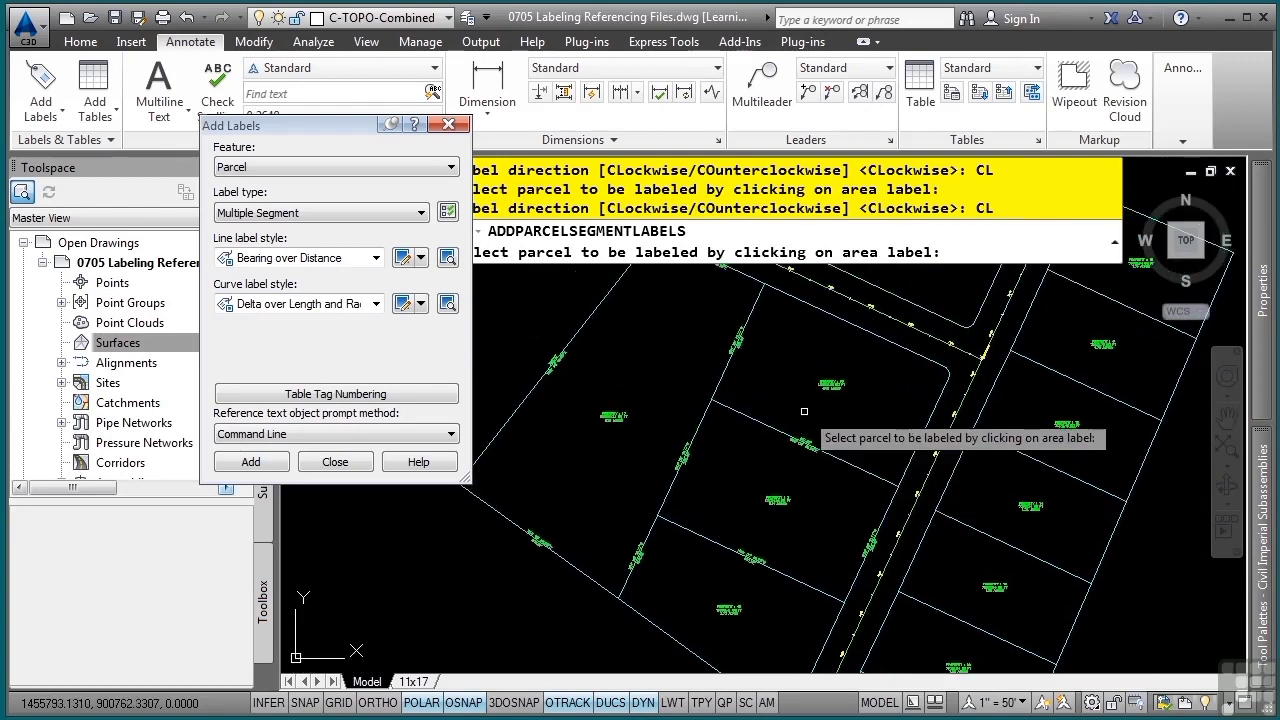
key("Escape")
key("Escape")
- Freeze the 0-XREF layer to check which labels belong to the current drawing, and thaw the layer again
scroll(796, 400, "down", 2)
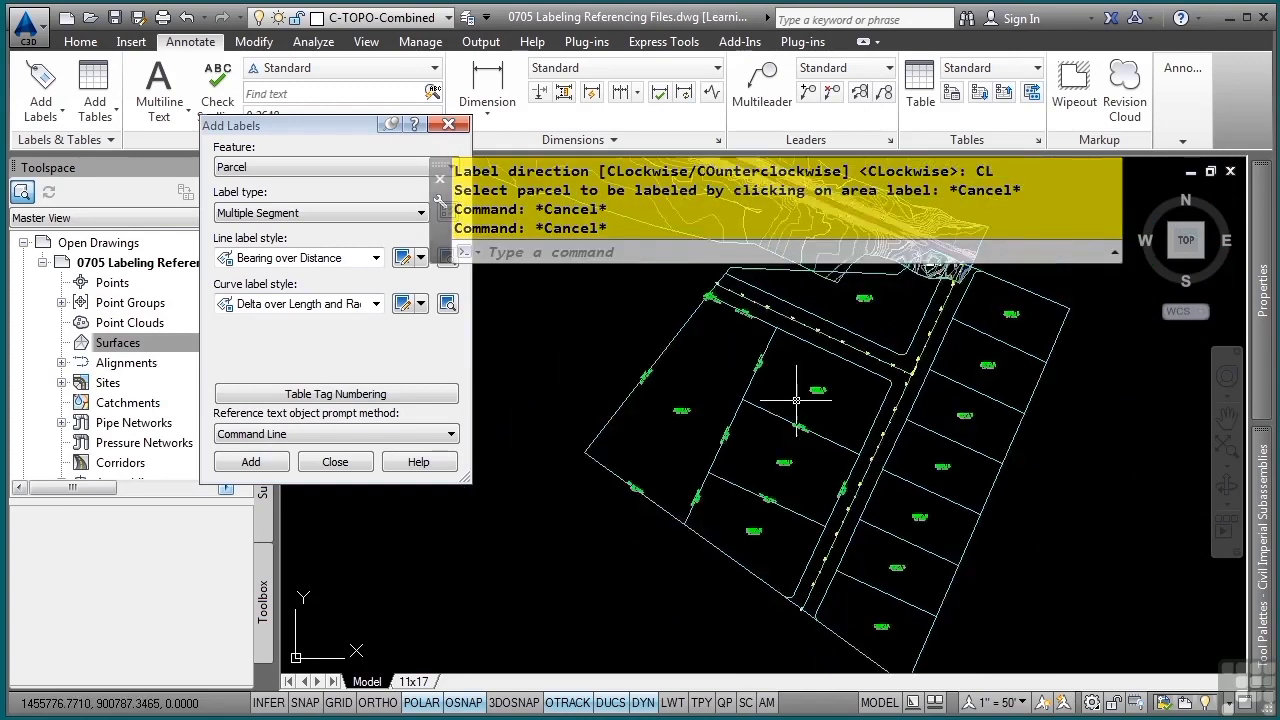
scroll(796, 400, "down", 1)
middle_click_drag(740, 364, 807, 496)
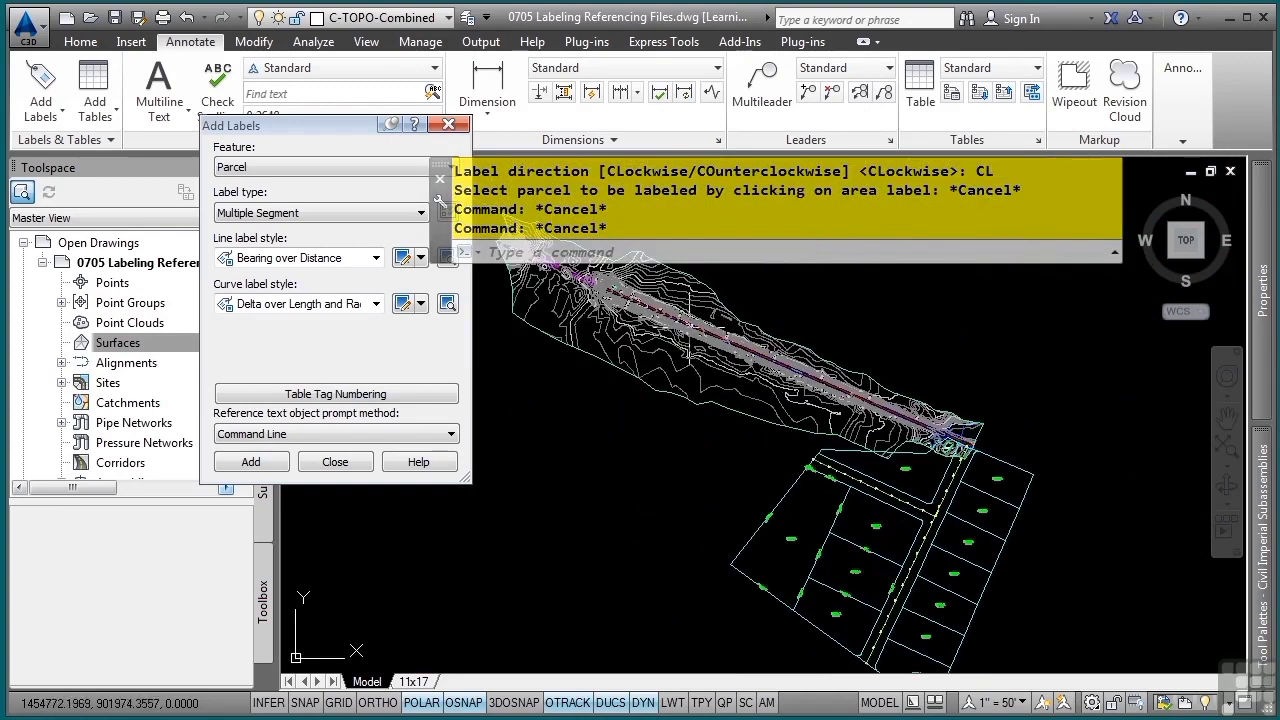
left_click(447, 17)
scroll(405, 190, "up", 10)
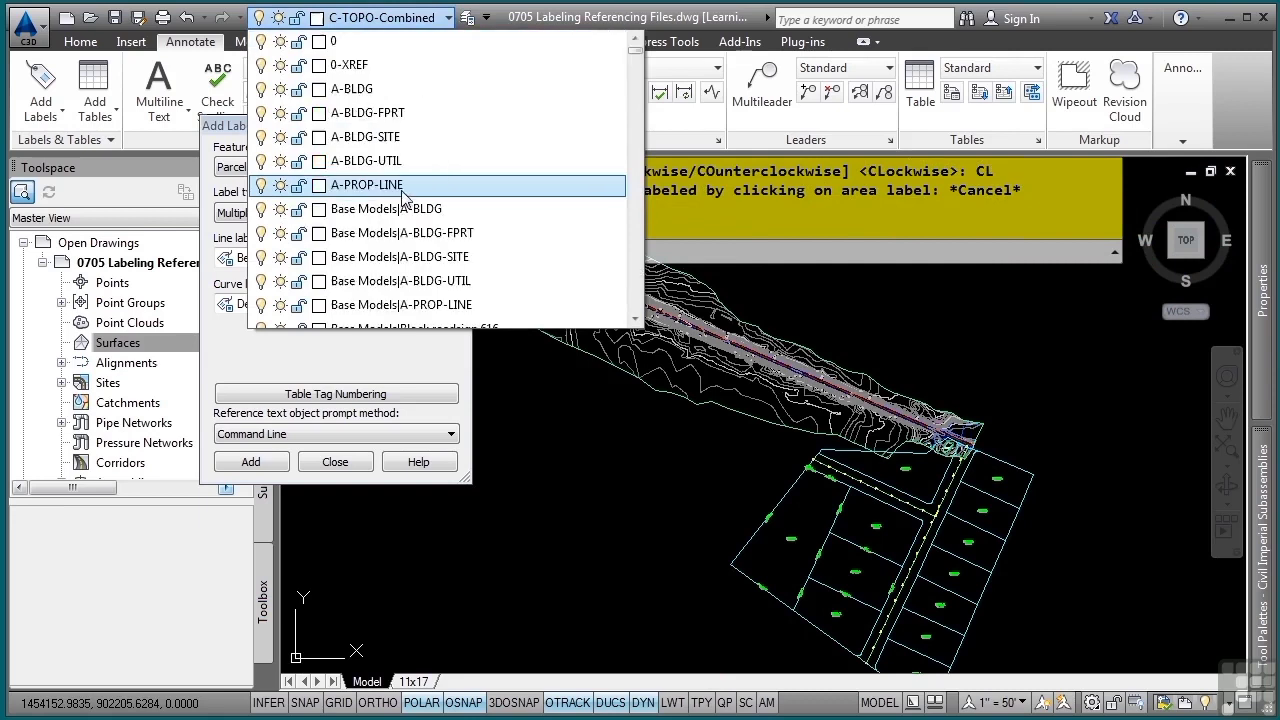
left_click(280, 65)
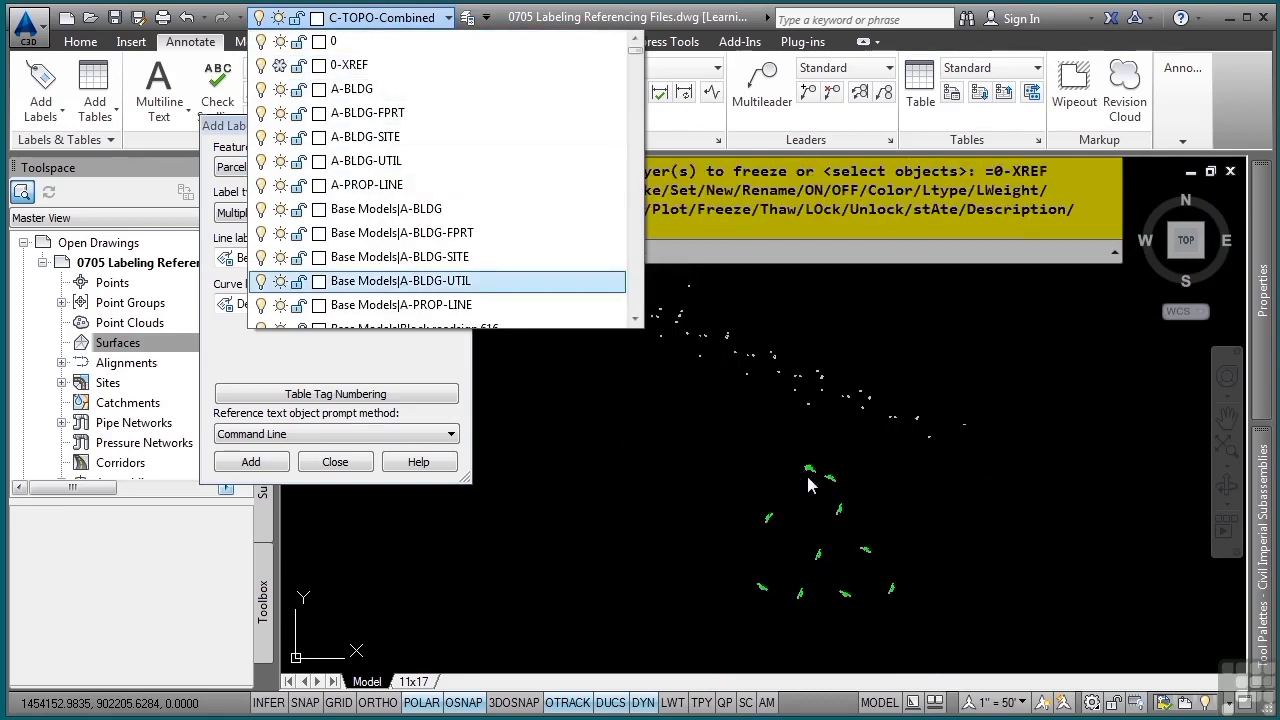
left_click(280, 65)
left_click(638, 502)
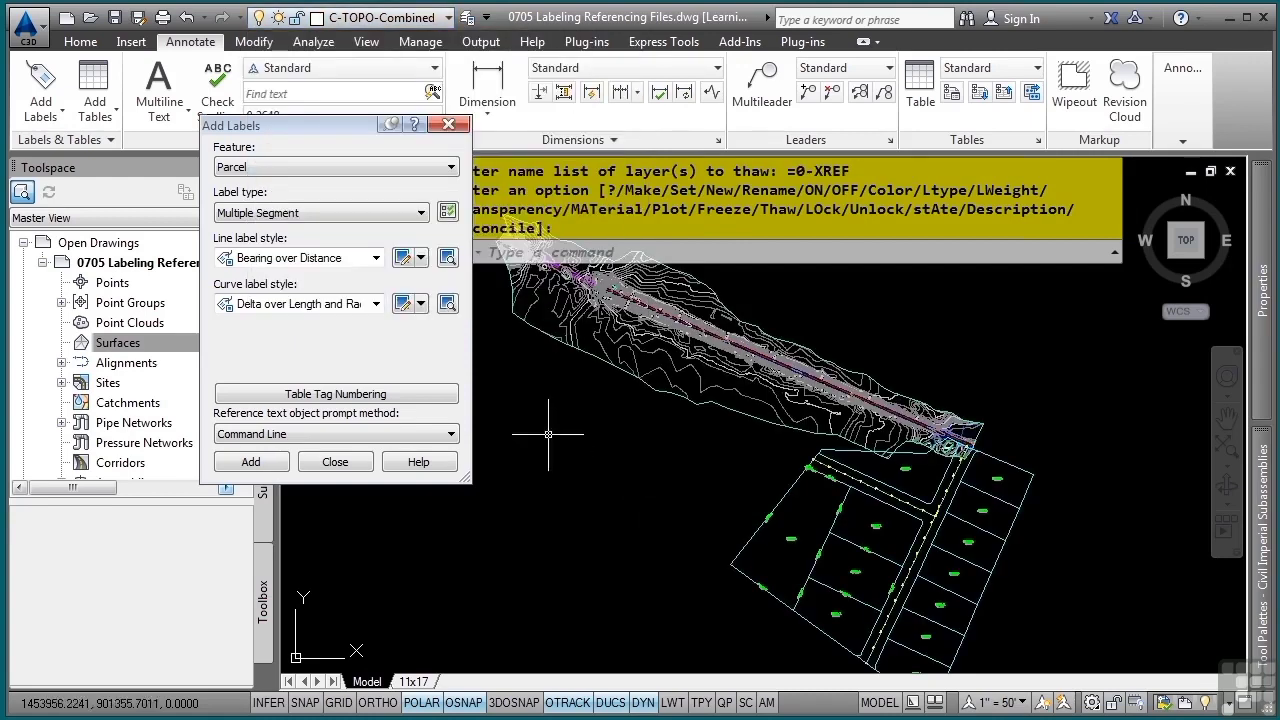